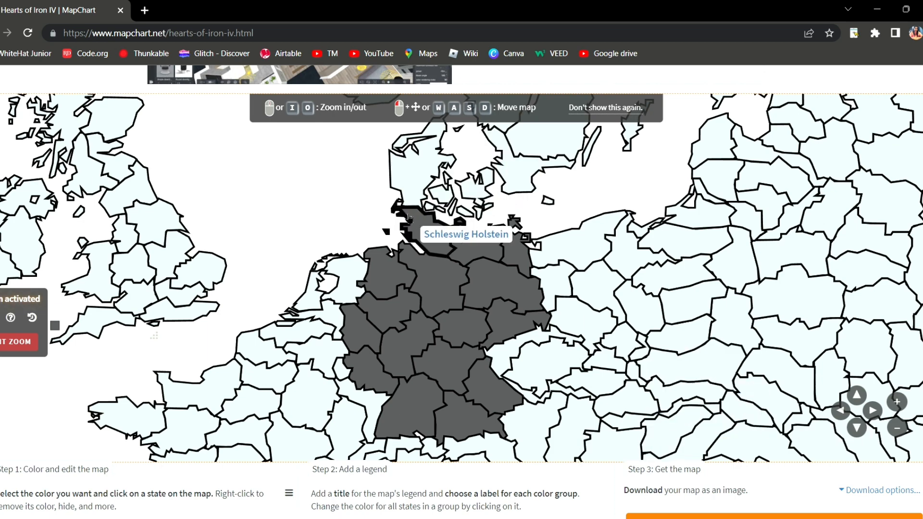
Colour the narrow states along the Czech border and the Austrian states, including Upper Austria and Tyrol, dark gray.
drag(356, 209, 325, 180)
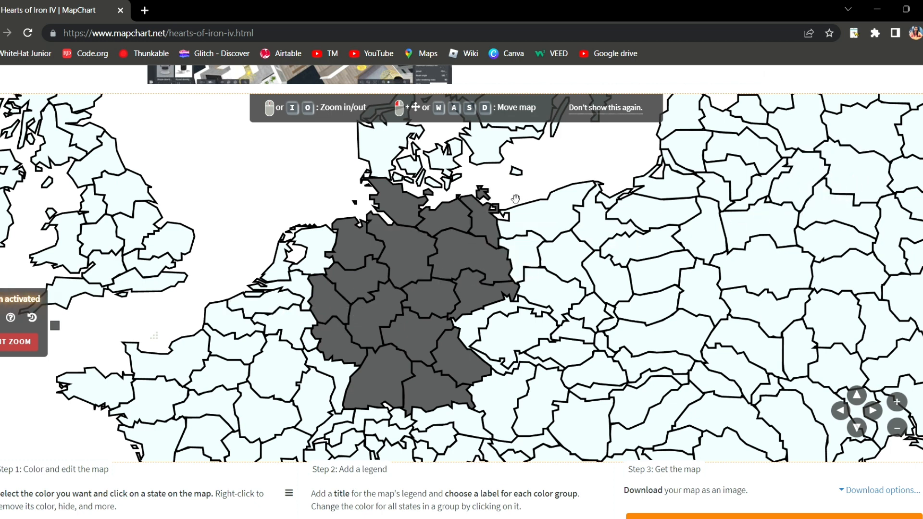
drag(515, 199, 503, 193)
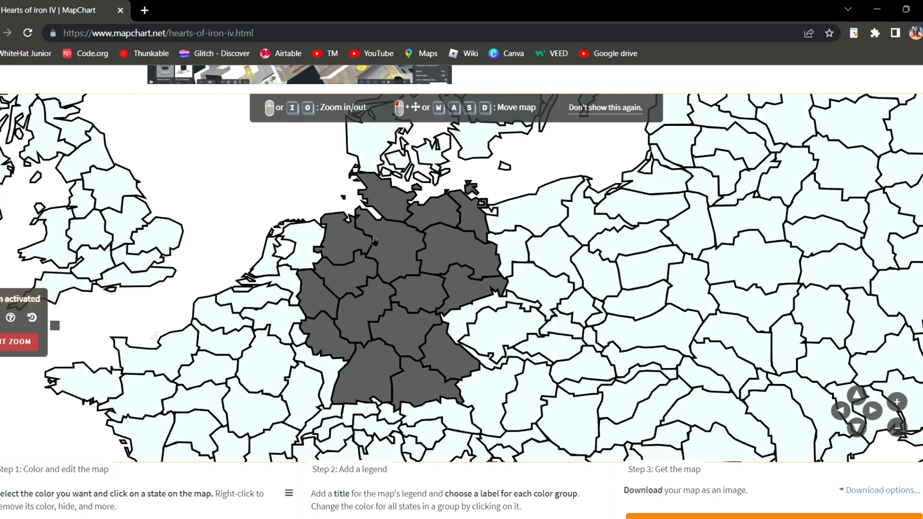
drag(394, 271, 344, 240)
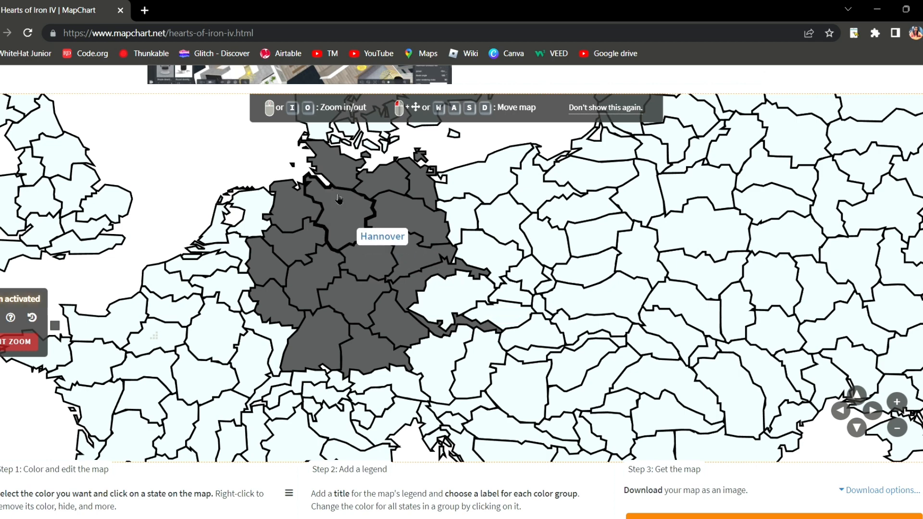
drag(386, 227, 392, 204)
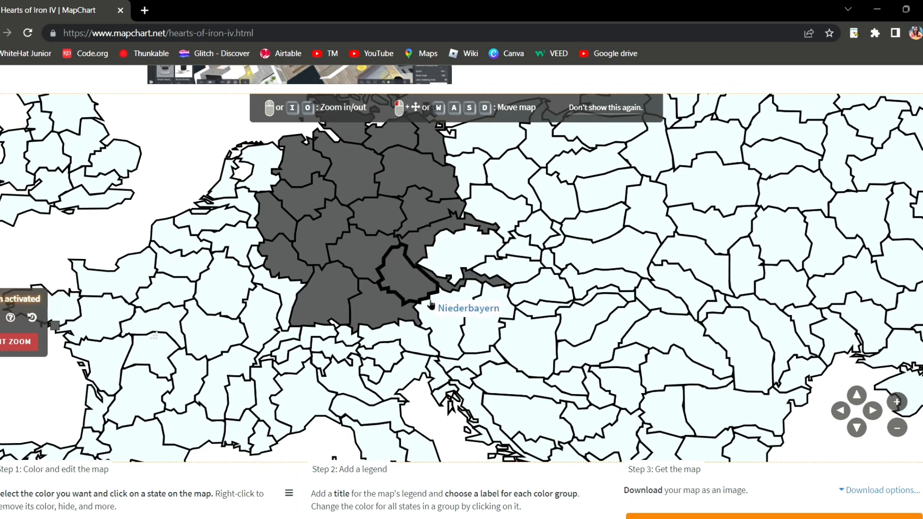
click(437, 313)
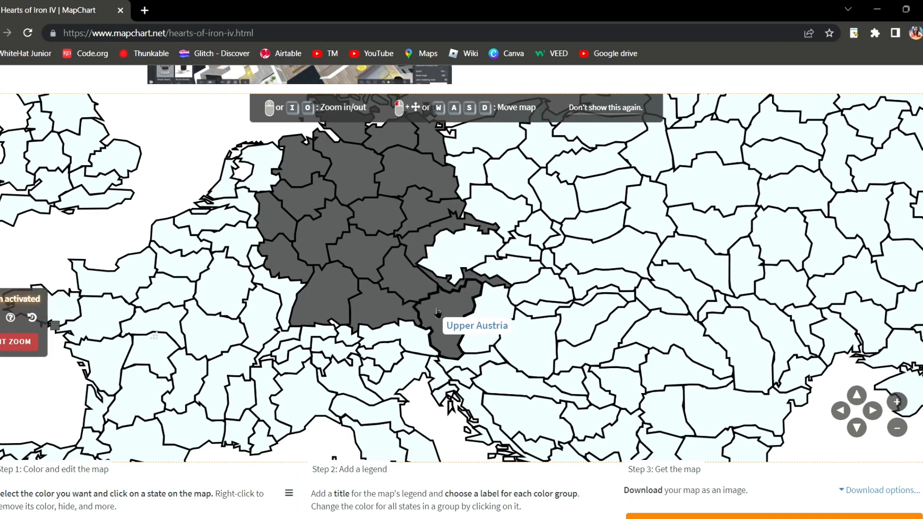
click(413, 332)
click(483, 307)
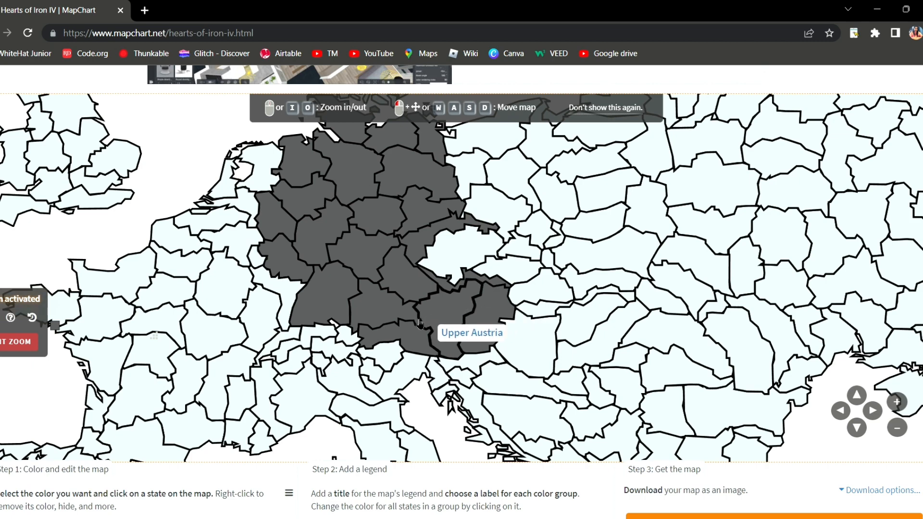
click(360, 336)
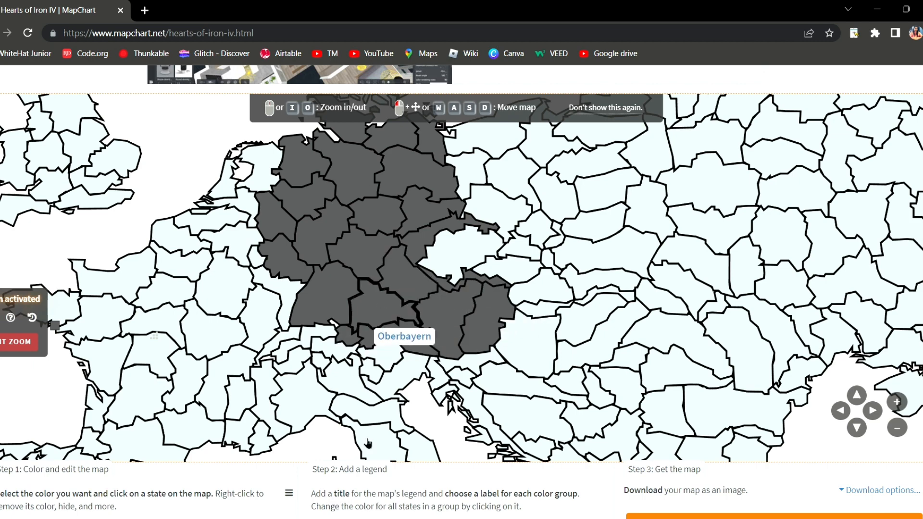
Colour the northern Italian states Alto Adige and Trentino dark gray.
drag(423, 313, 432, 280)
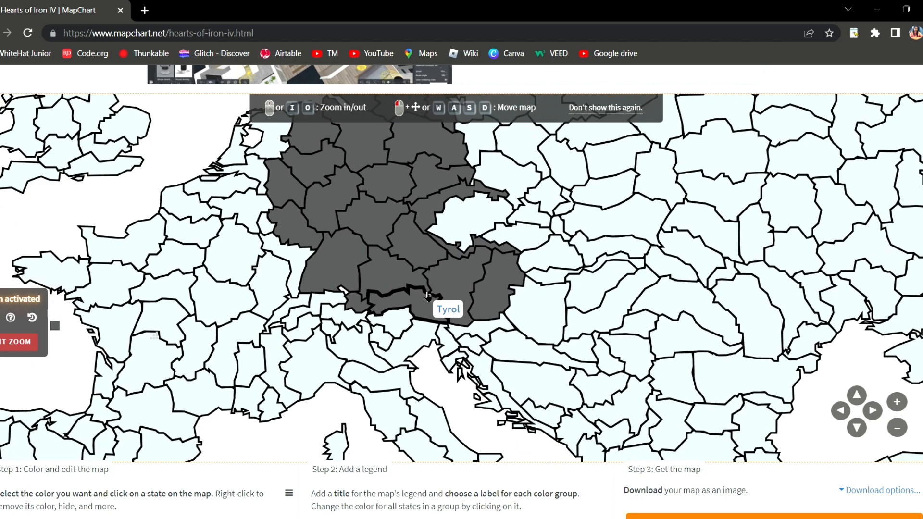
drag(427, 237, 449, 165)
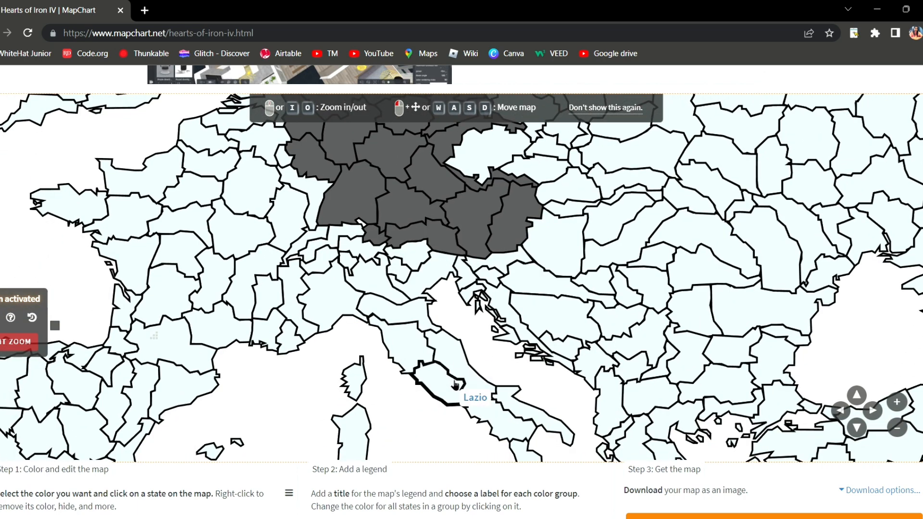
drag(472, 351, 556, 386)
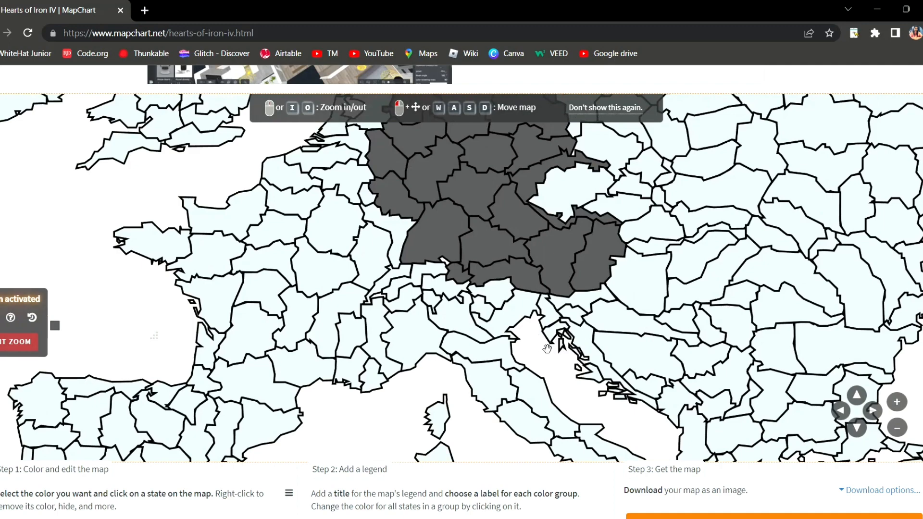
drag(539, 349, 493, 300)
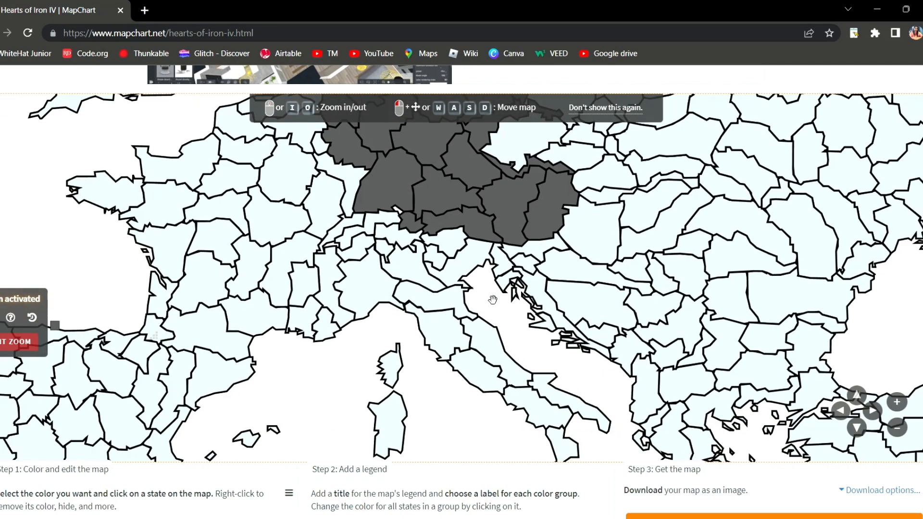
scroll(495, 308, down, 2)
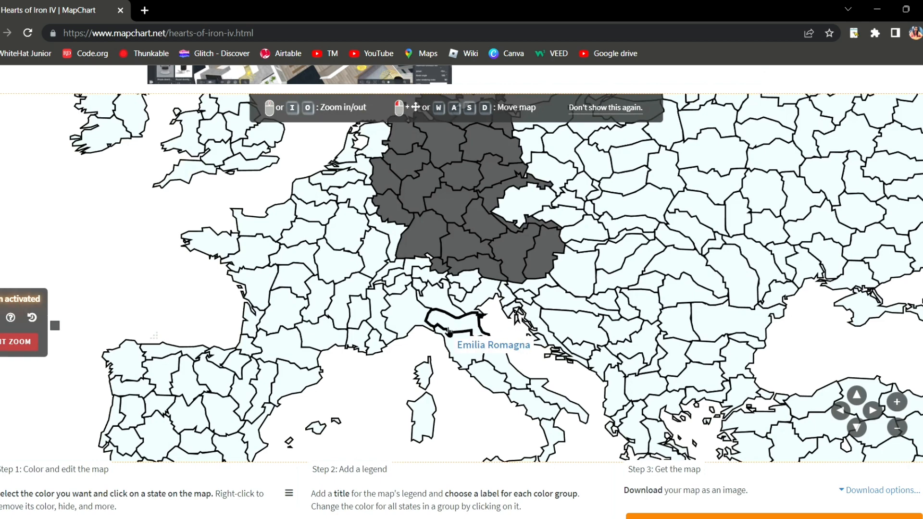
scroll(448, 330, up, 3)
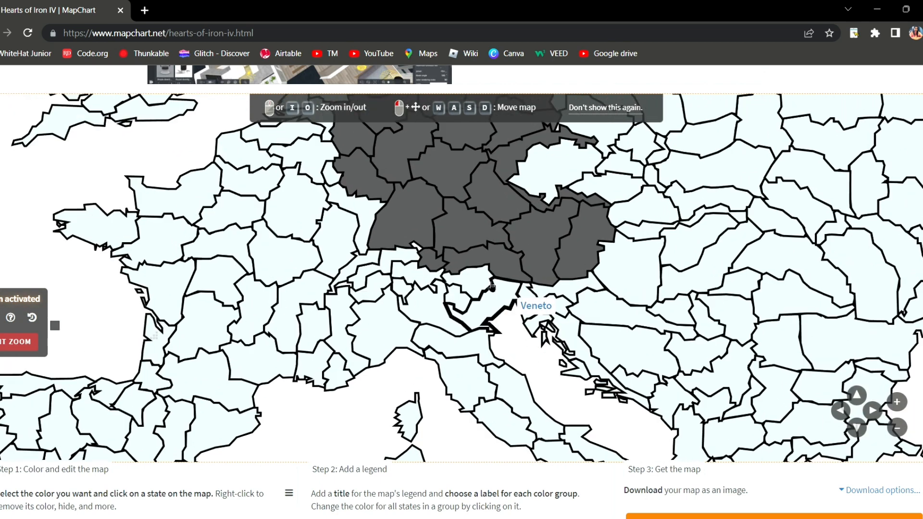
scroll(481, 278, down, 1)
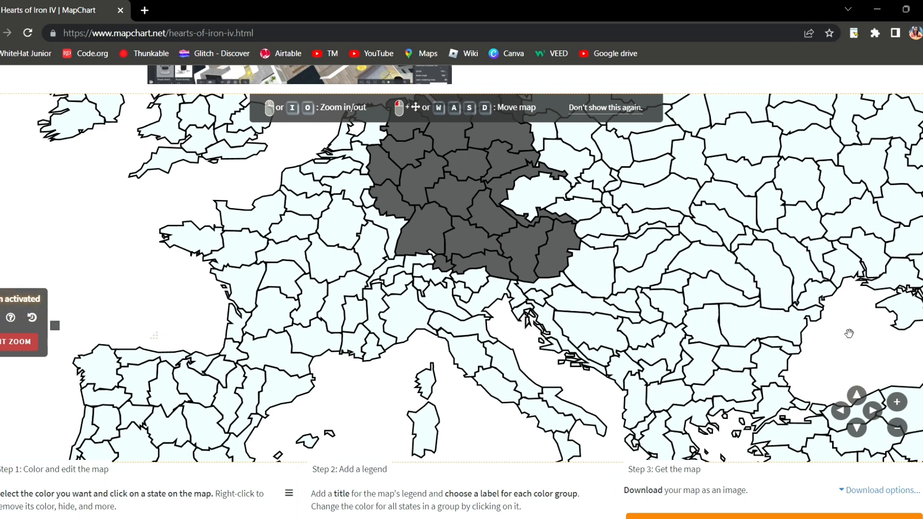
drag(849, 334, 859, 357)
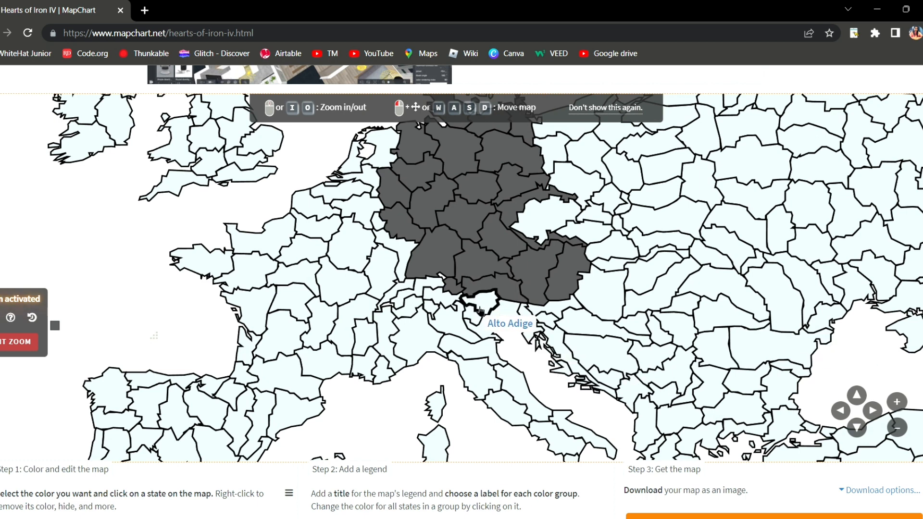
click(480, 318)
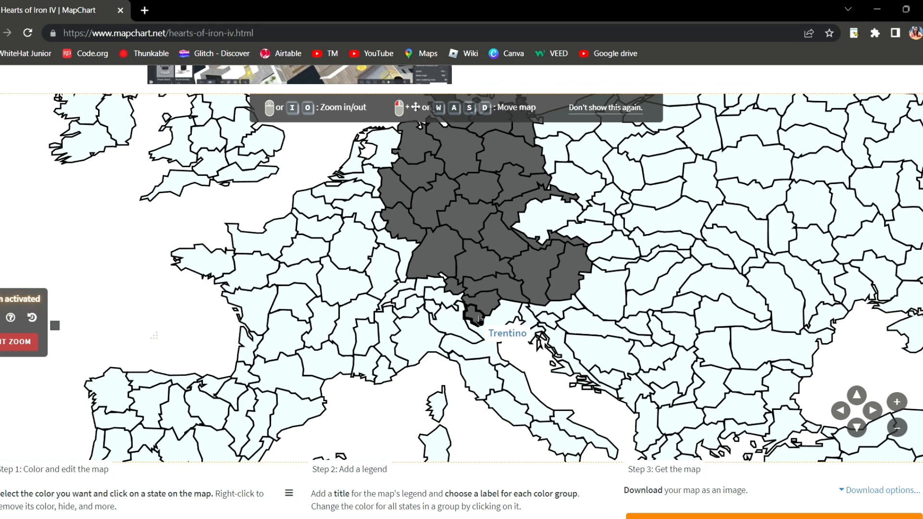
Examine the states bordering the dark gray territory, from Germany down to northern Italy, Slovenia and Croatia.
scroll(537, 359, up, 2)
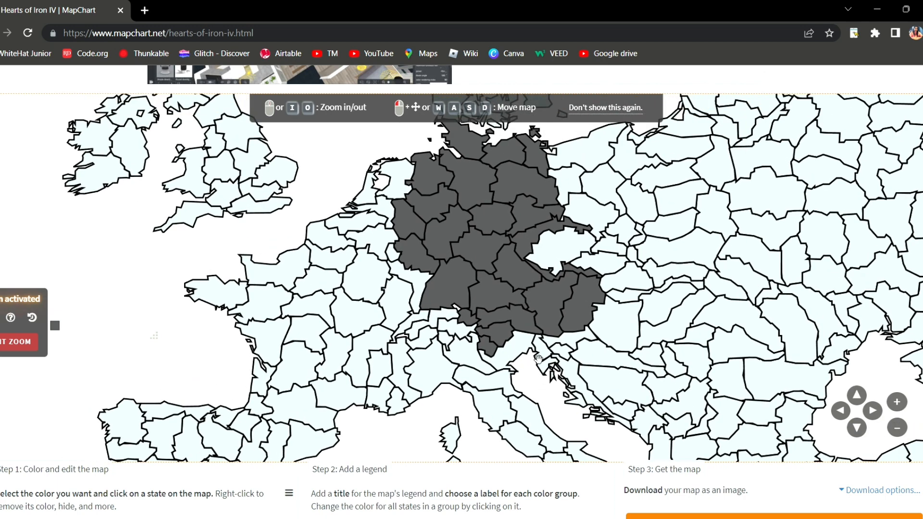
drag(510, 298, 449, 218)
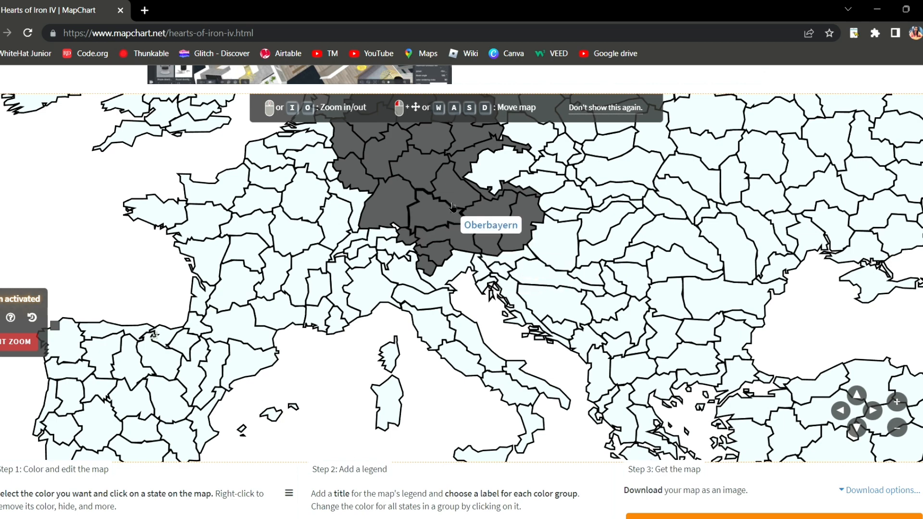
drag(423, 222, 469, 255)
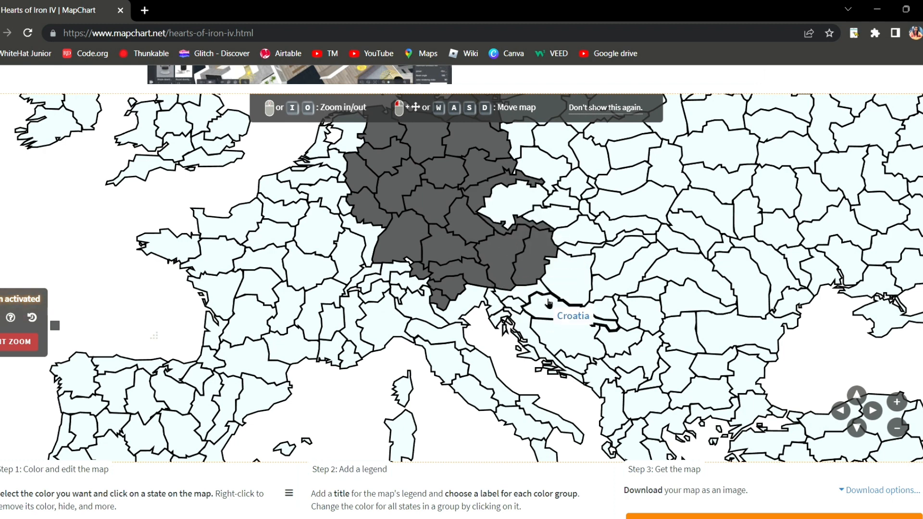
drag(512, 268, 532, 362)
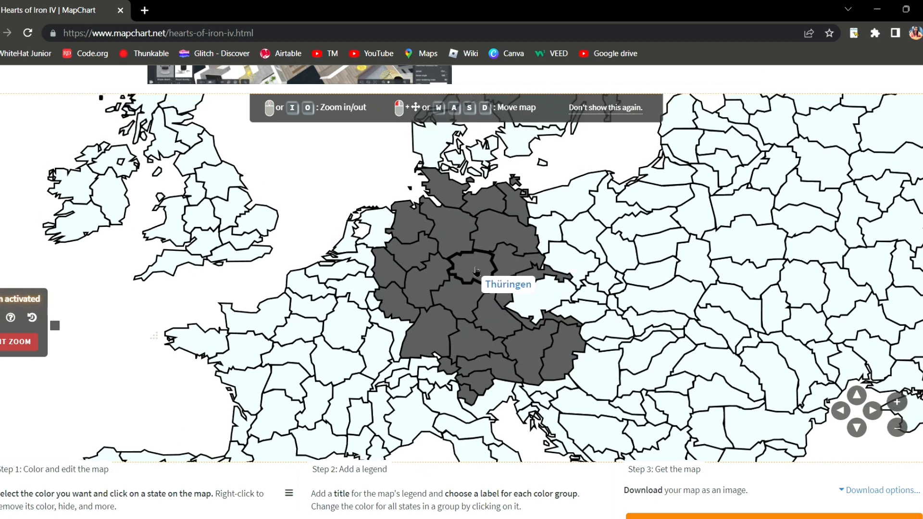
drag(476, 271, 438, 214)
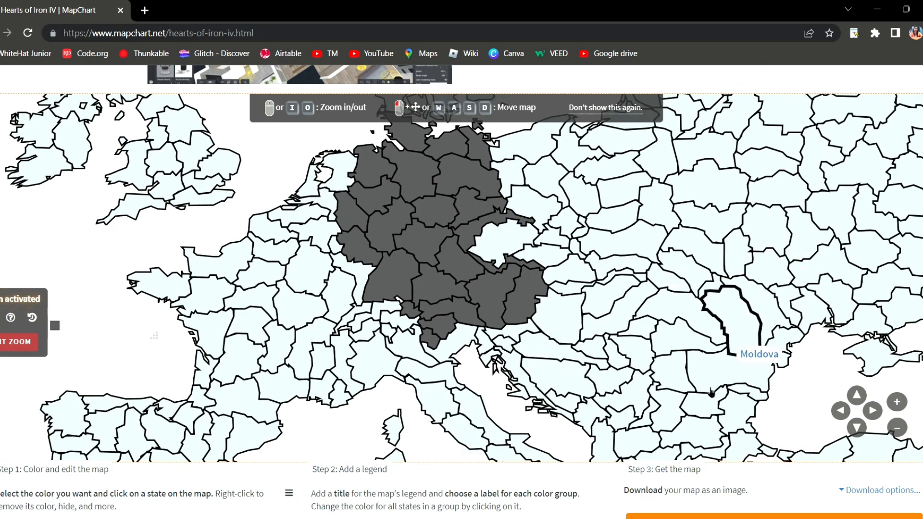
scroll(491, 204, down, 2)
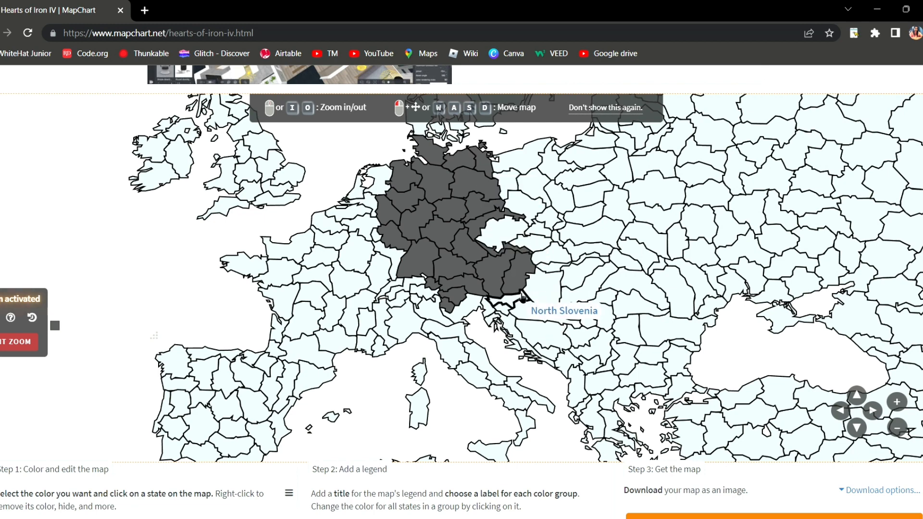
scroll(521, 295, up, 3)
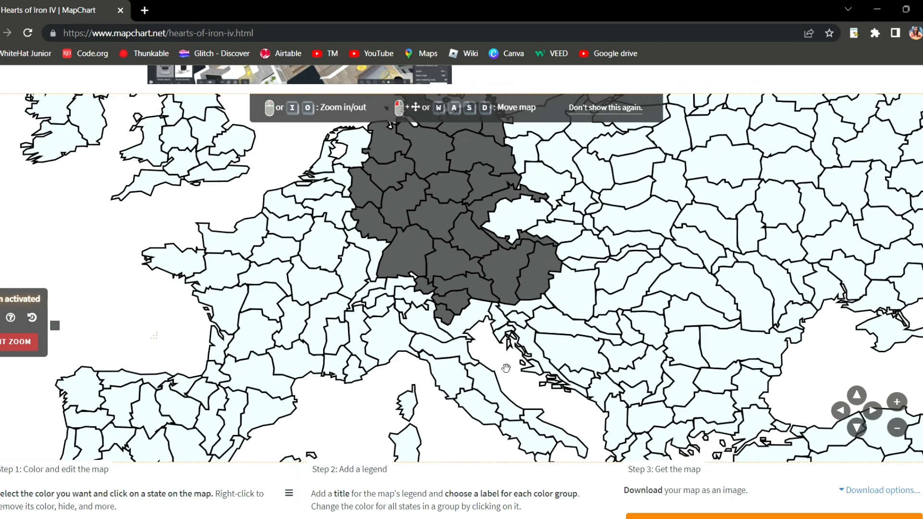
scroll(459, 302, up, 3)
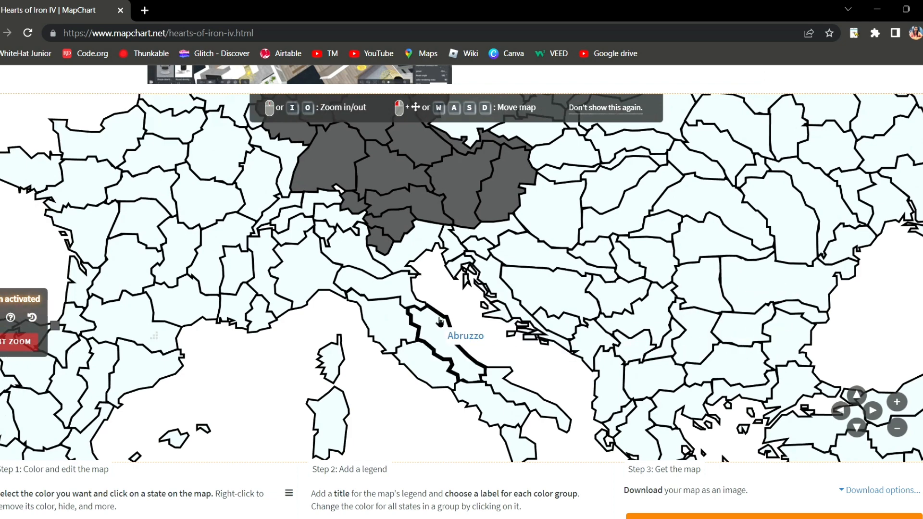
drag(455, 305, 451, 362)
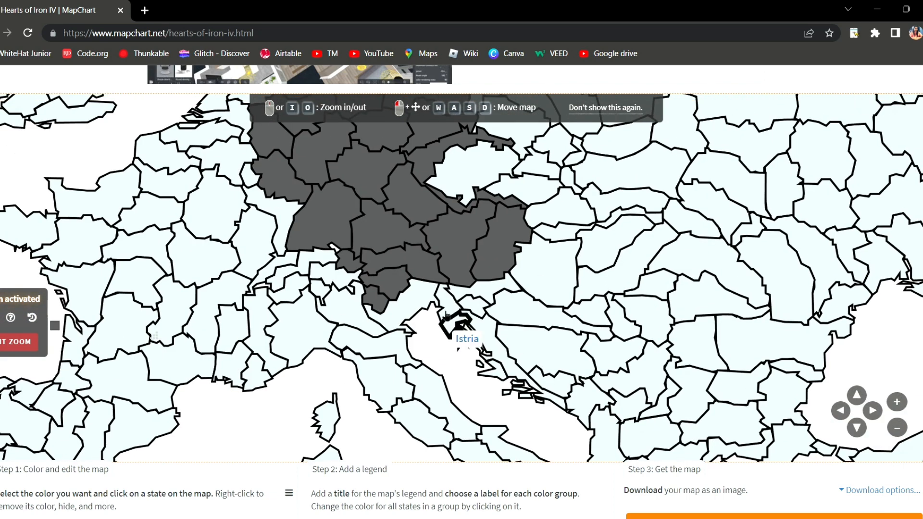
Colour Hungary's states, including Northern Hungary and Alföld, and the adjoining strip and state to the north and northeast, green.
scroll(315, 408, down, 5)
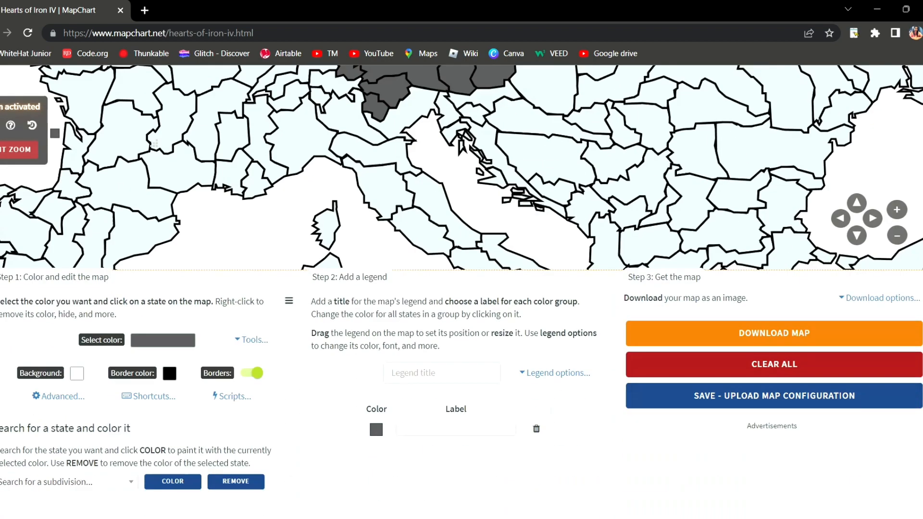
click(184, 269)
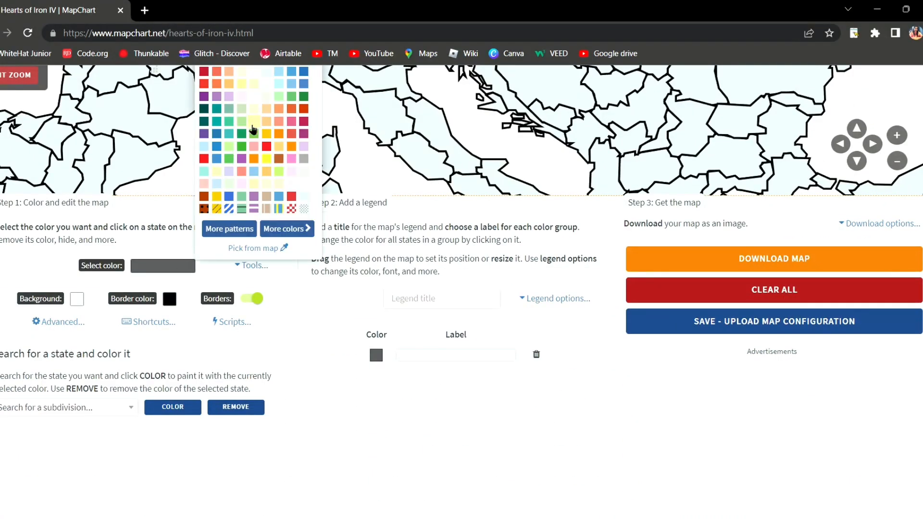
click(243, 133)
scroll(563, 183, up, 4)
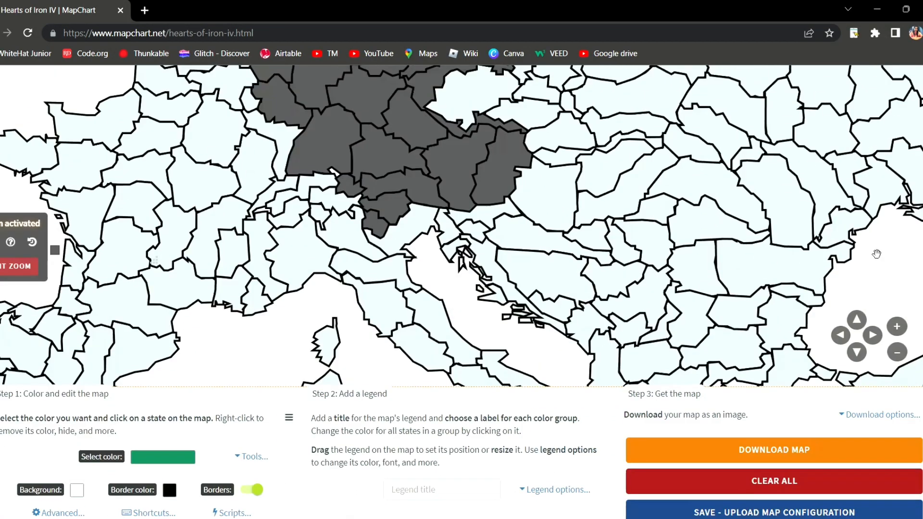
click(563, 183)
click(590, 179)
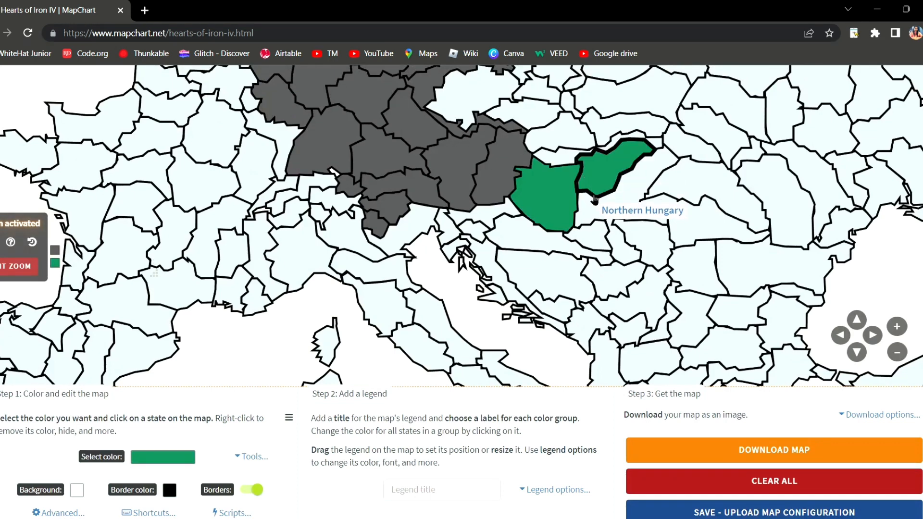
click(599, 206)
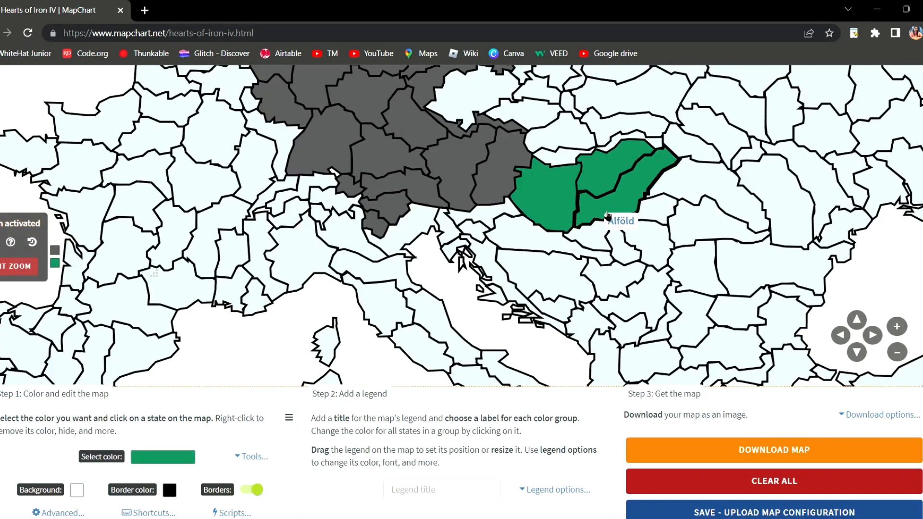
click(562, 163)
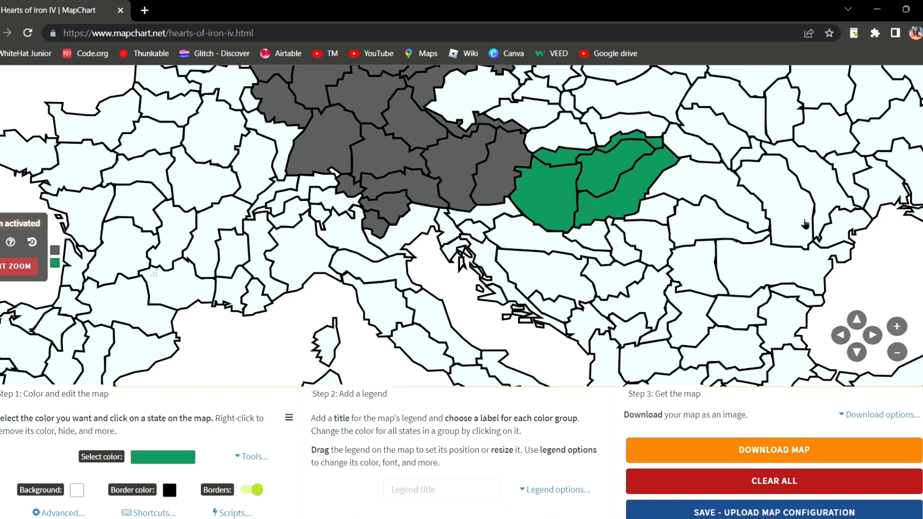
click(692, 144)
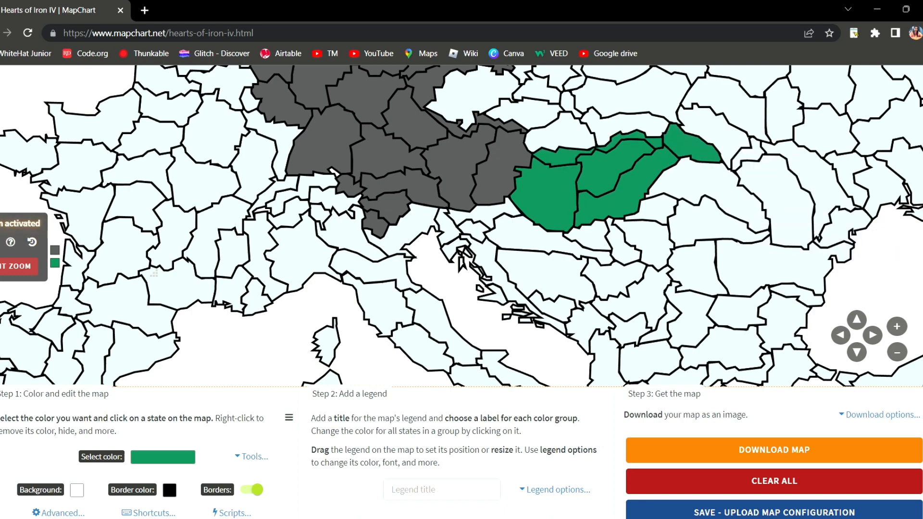
scroll(697, 355, down, 4)
click(154, 262)
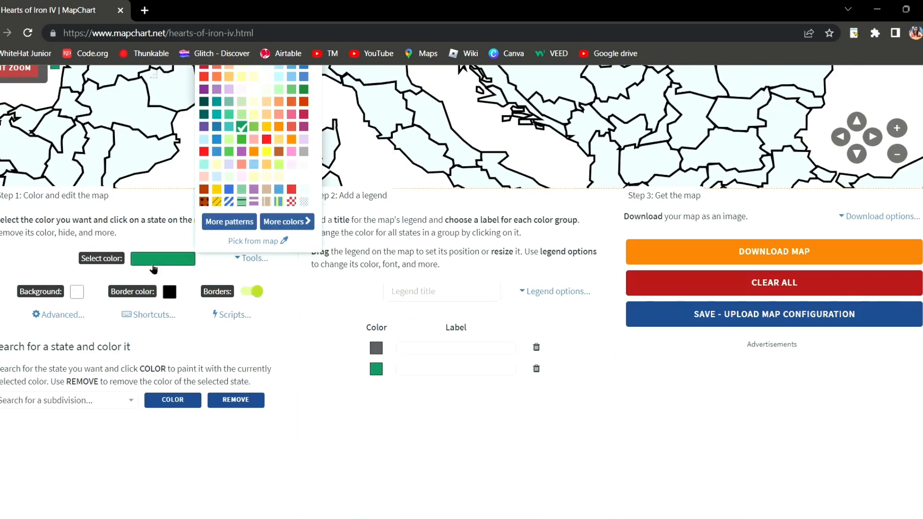
click(230, 139)
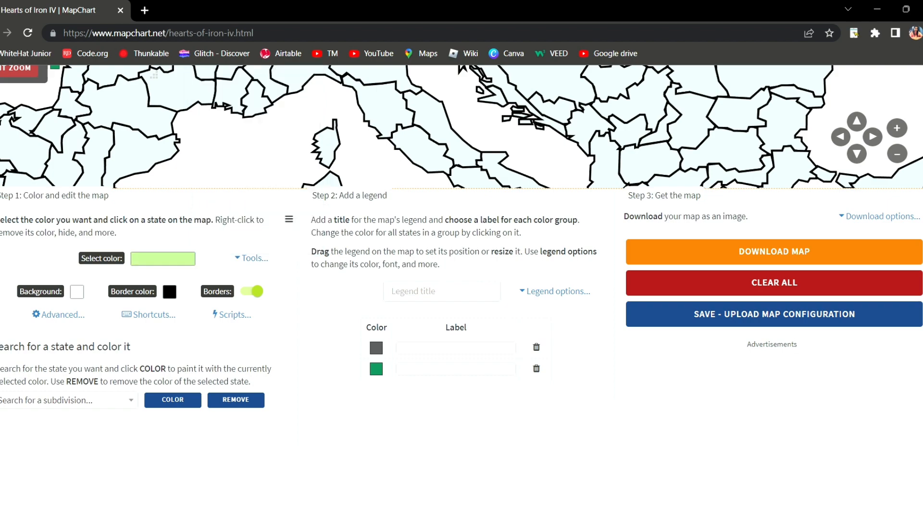
scroll(519, 236, up, 4)
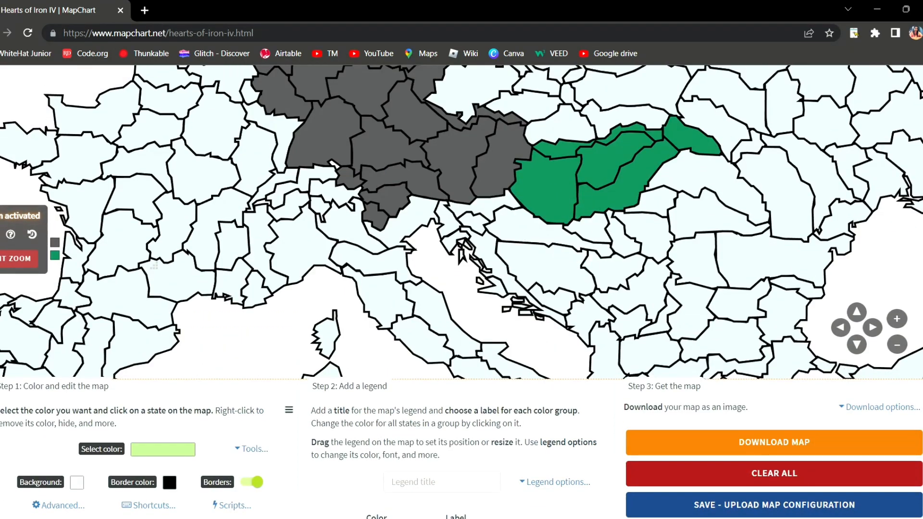
Colour the Slovenian states including Ljubljana, Litorale, Istria and the Dalmatian coast blue.
scroll(240, 288, down, 4)
click(149, 270)
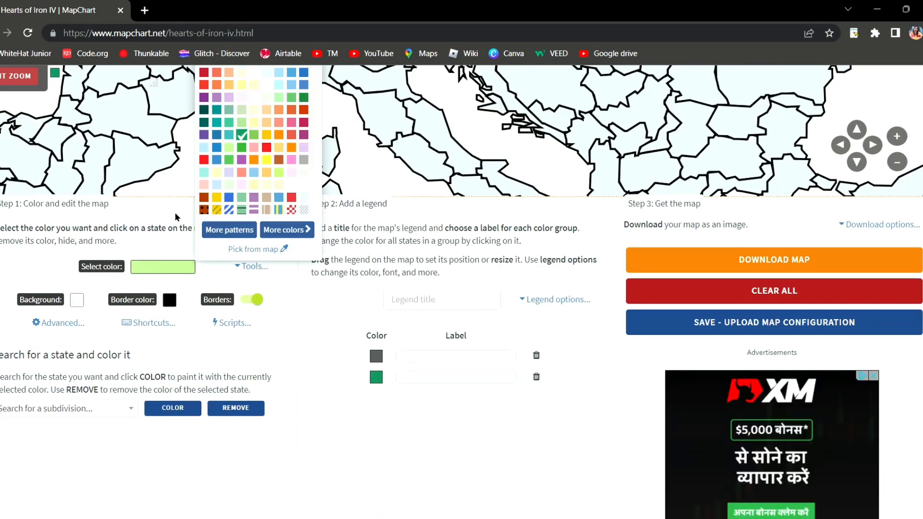
click(304, 72)
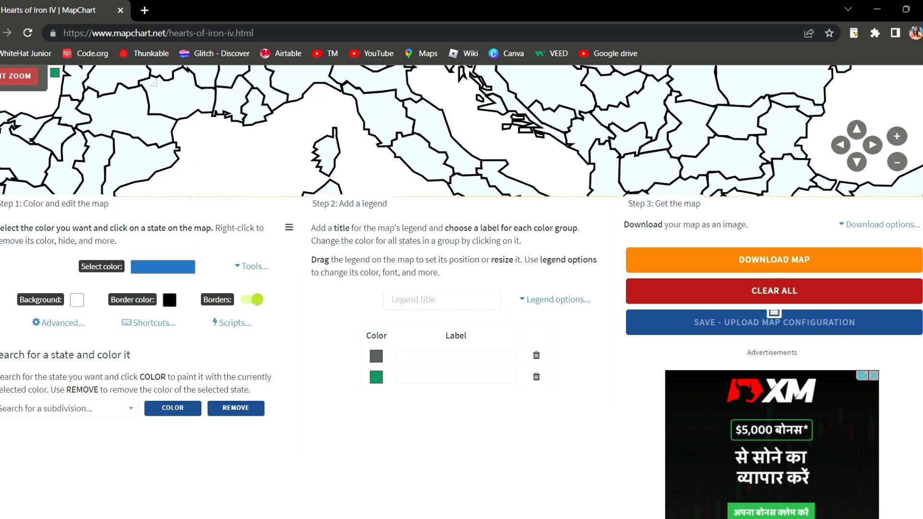
scroll(774, 313, up, 2)
click(477, 145)
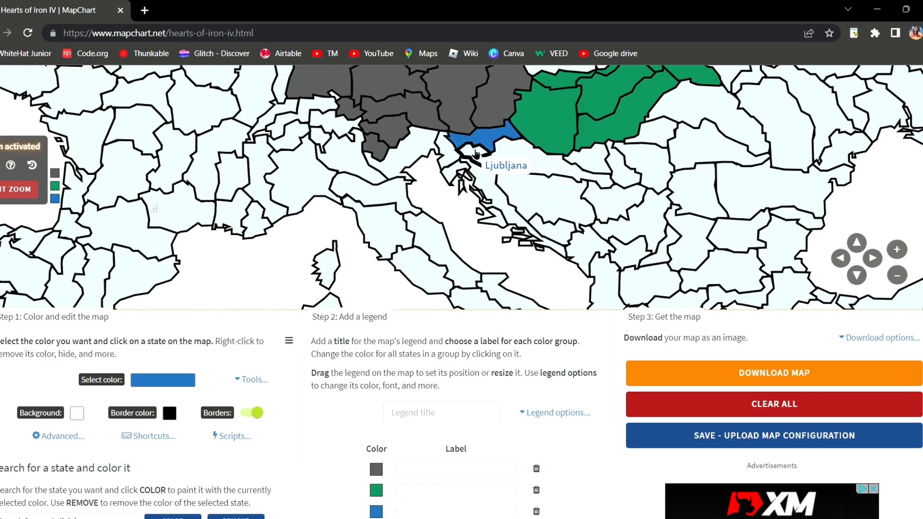
click(447, 151)
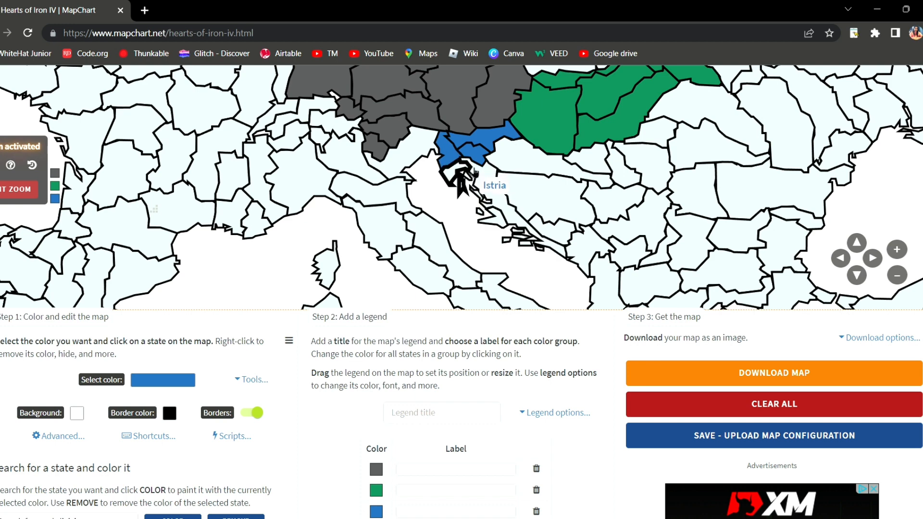
click(464, 169)
click(476, 173)
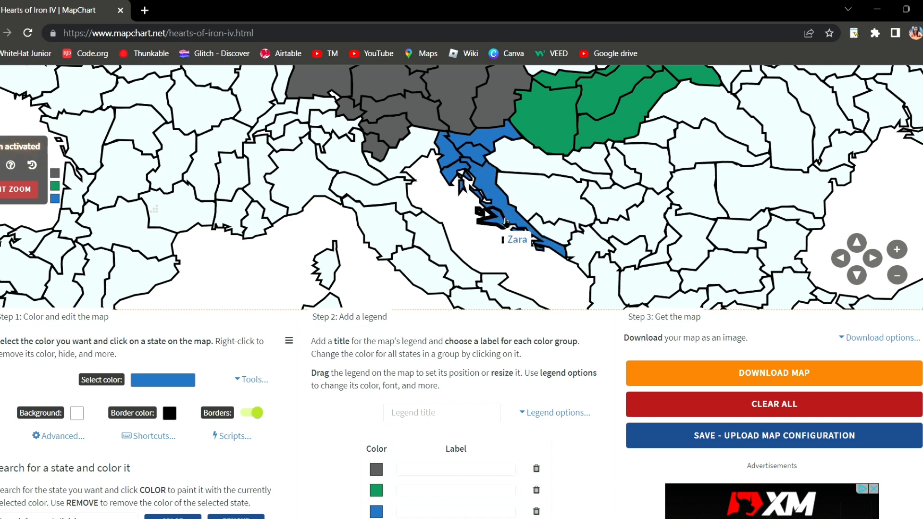
Colour Croatia, the large Bosnian state south of it, the neighbouring Herzegovina area and Montenegro blue.
click(540, 174)
click(539, 163)
click(558, 232)
click(580, 247)
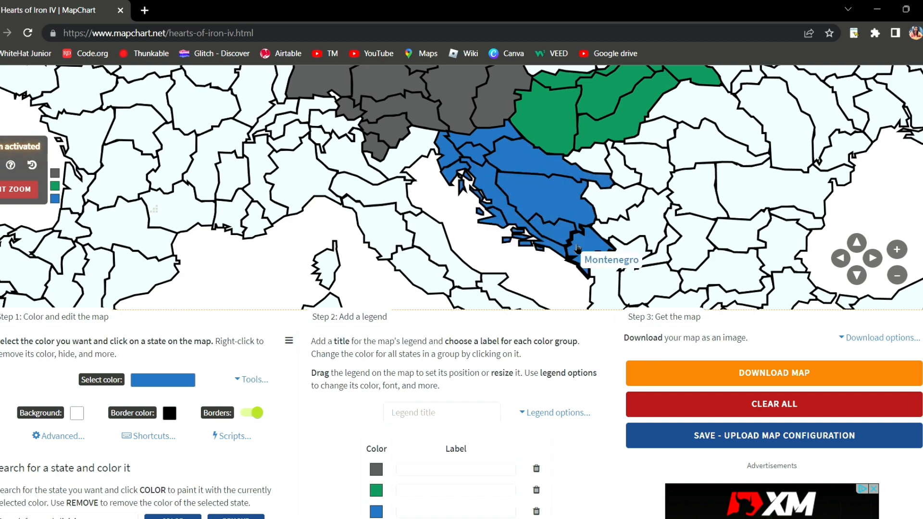
Colour Kosovo, the state south of it, Morava and the rest of Serbia up to West Banat blue.
click(638, 248)
click(647, 283)
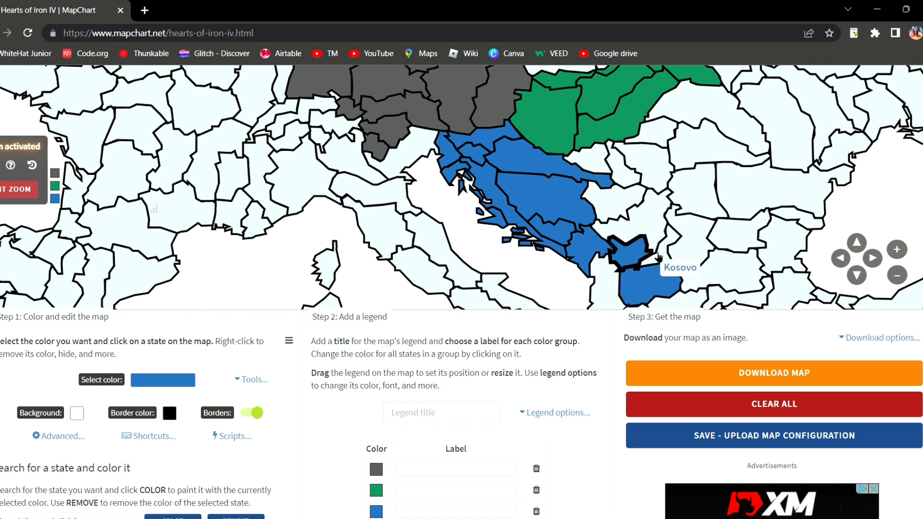
click(620, 212)
click(638, 220)
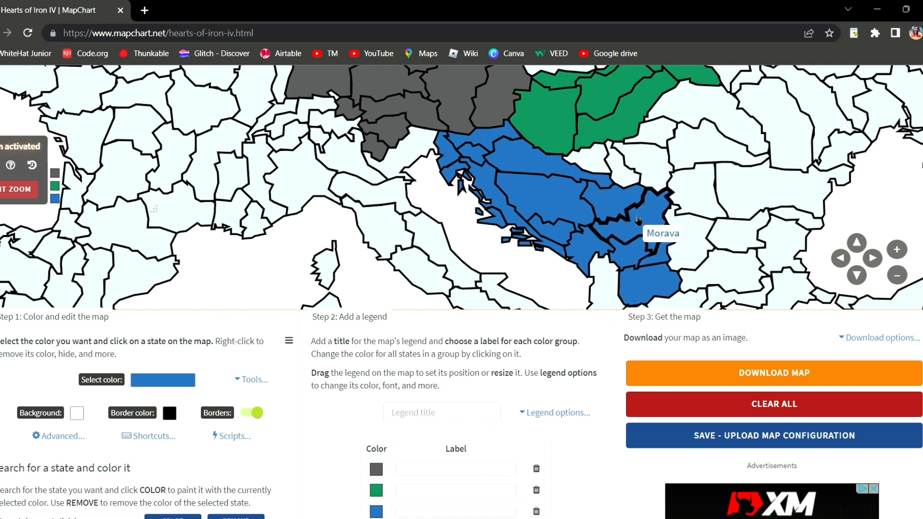
click(621, 175)
click(595, 166)
drag(594, 175, 556, 182)
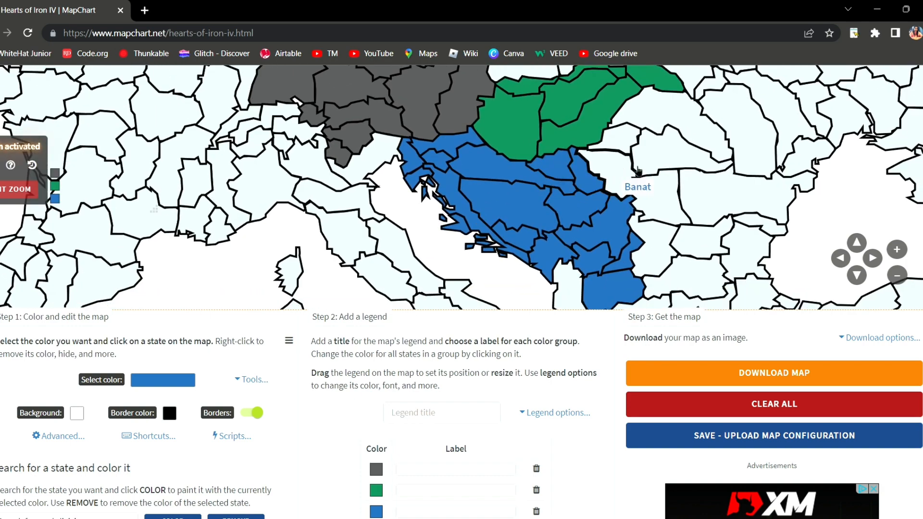
Colour the small state between Hungary, Croatia and West Banat light green.
scroll(881, 237, down, 2)
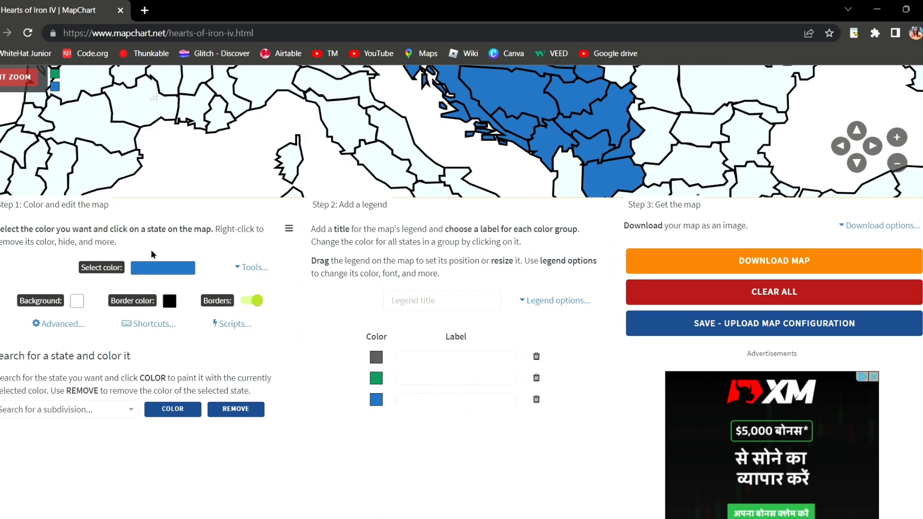
click(189, 273)
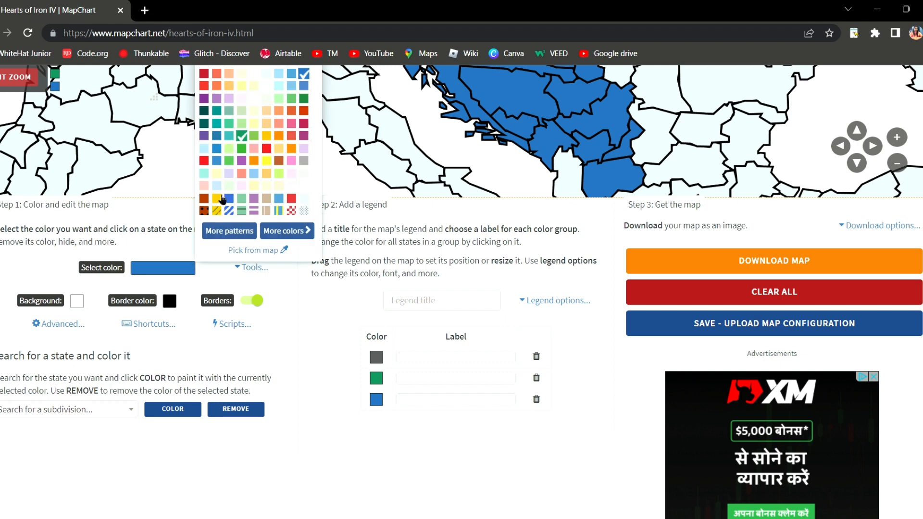
click(230, 148)
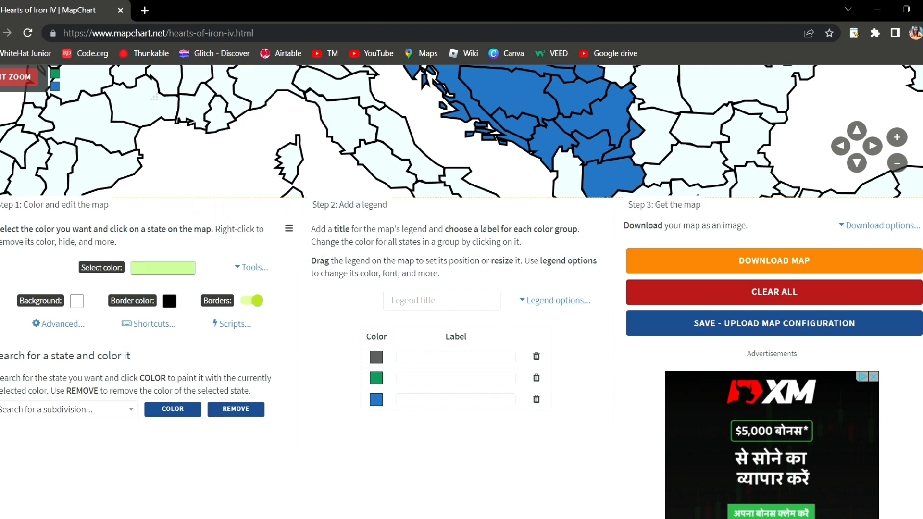
scroll(461, 291, up, 3)
click(553, 204)
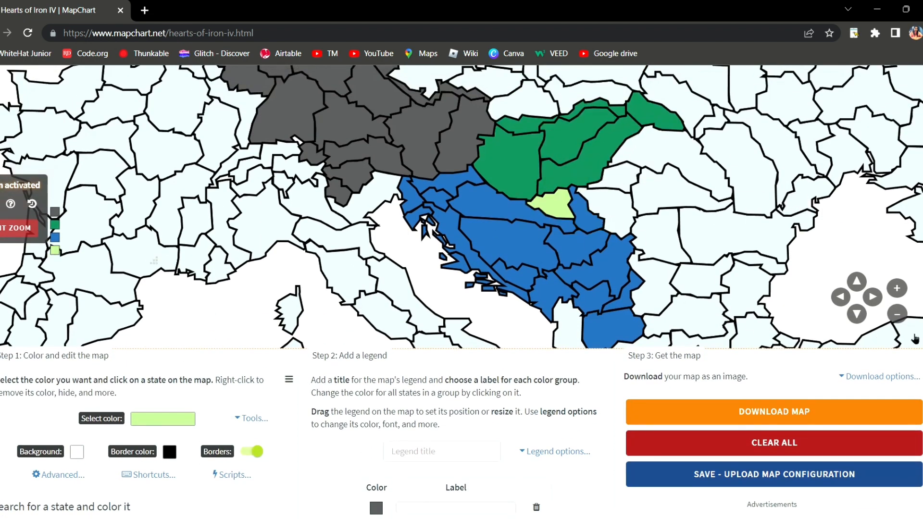
Recolour the strip south of Lower Austria, Litorale and Croatia light gray.
click(191, 418)
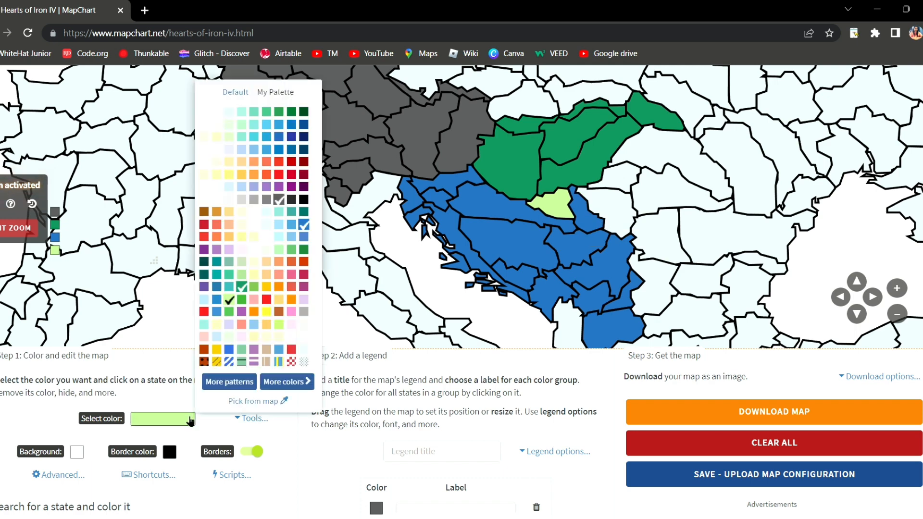
click(265, 202)
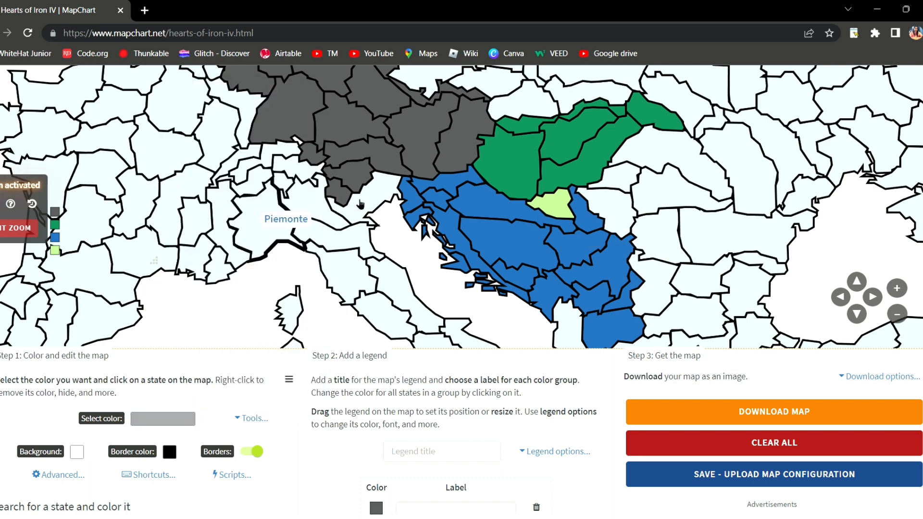
click(447, 194)
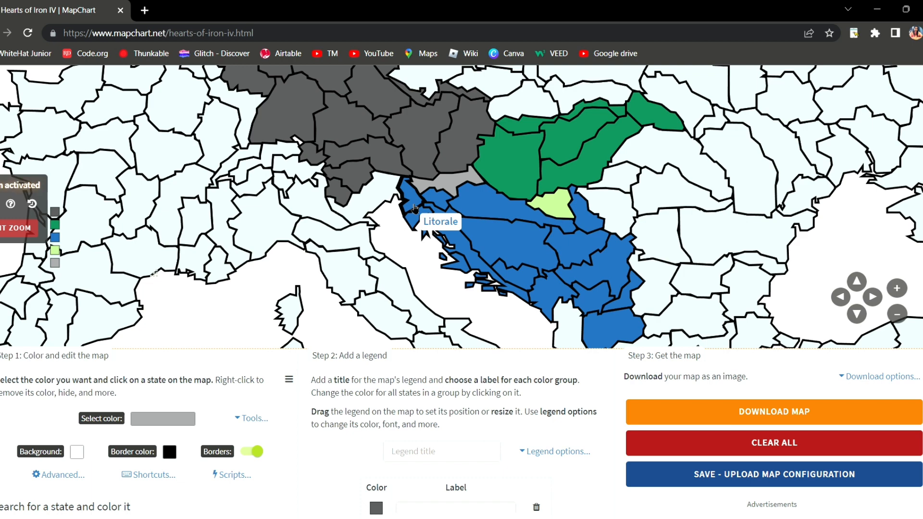
click(411, 204)
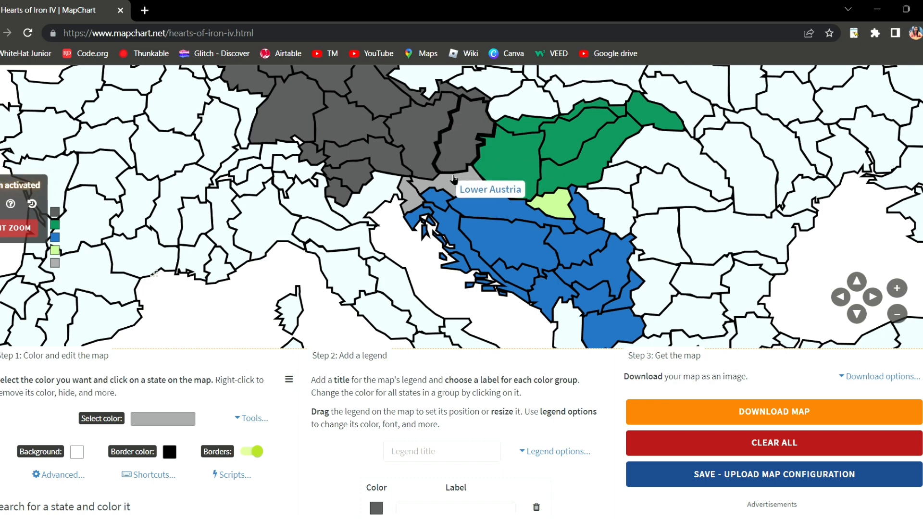
click(476, 202)
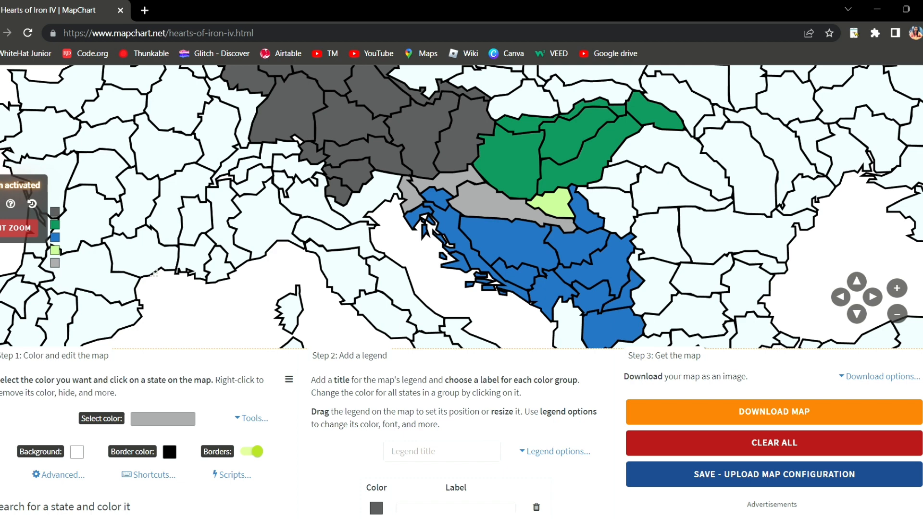
Recolour West Banat light green.
scroll(461, 288, down, 1)
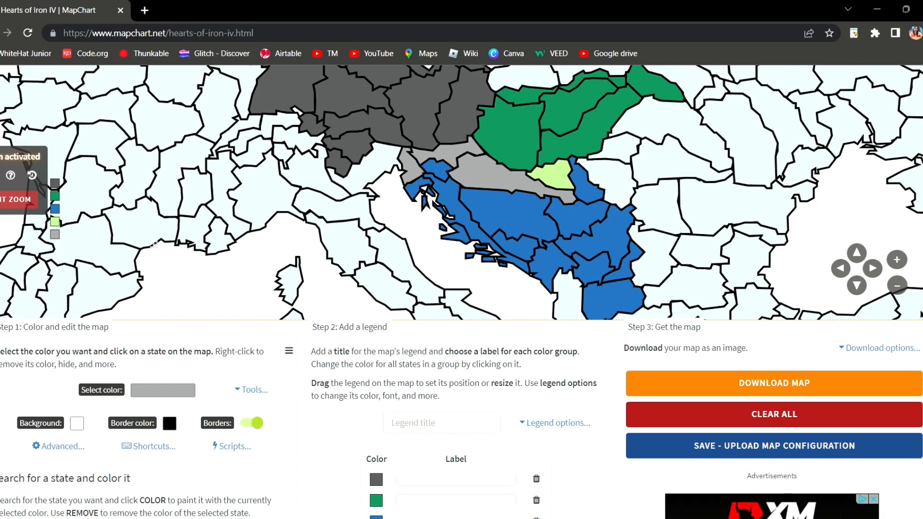
click(187, 392)
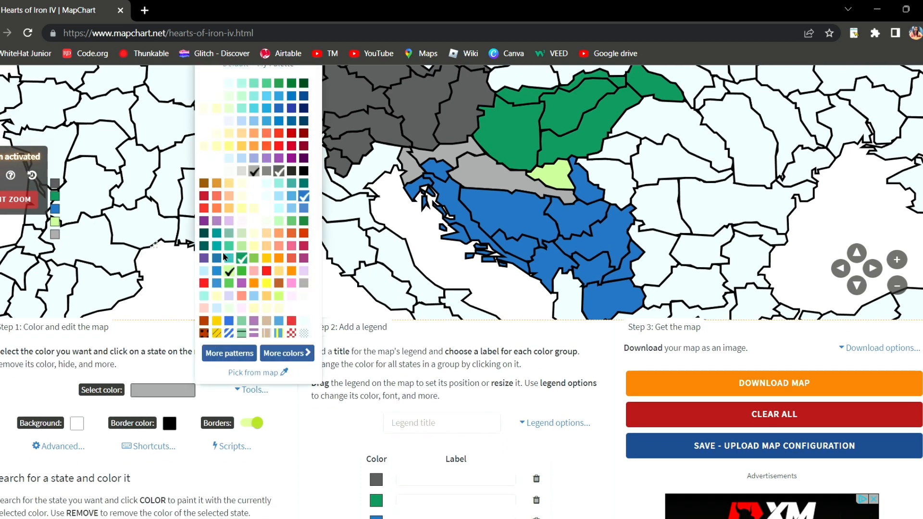
click(234, 275)
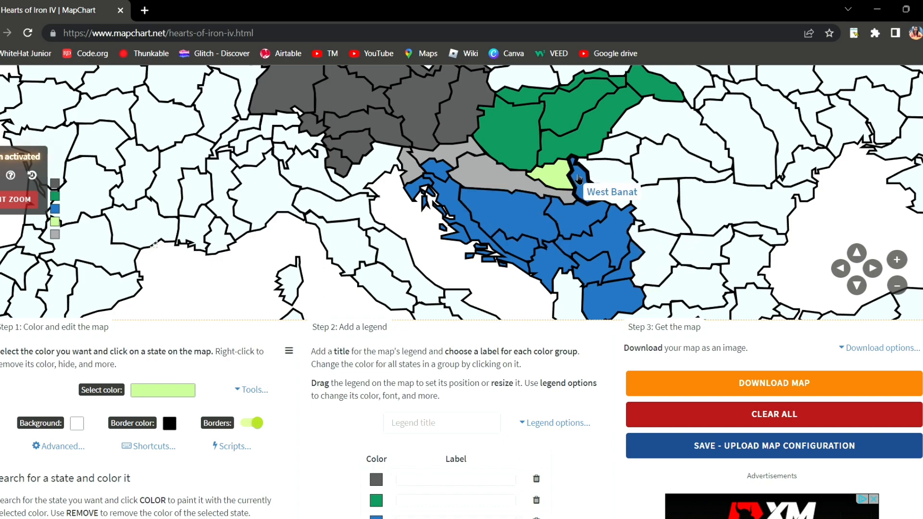
click(605, 192)
scroll(605, 192, up, 3)
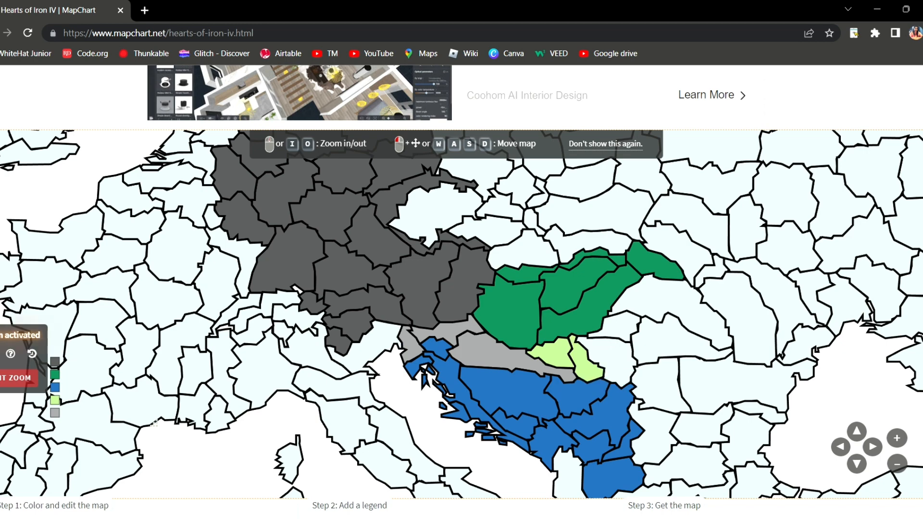
Recolour Istria, Litorale, Ljubljana and the strip south of Lower Austria dark gray.
scroll(462, 288, down, 2)
click(166, 462)
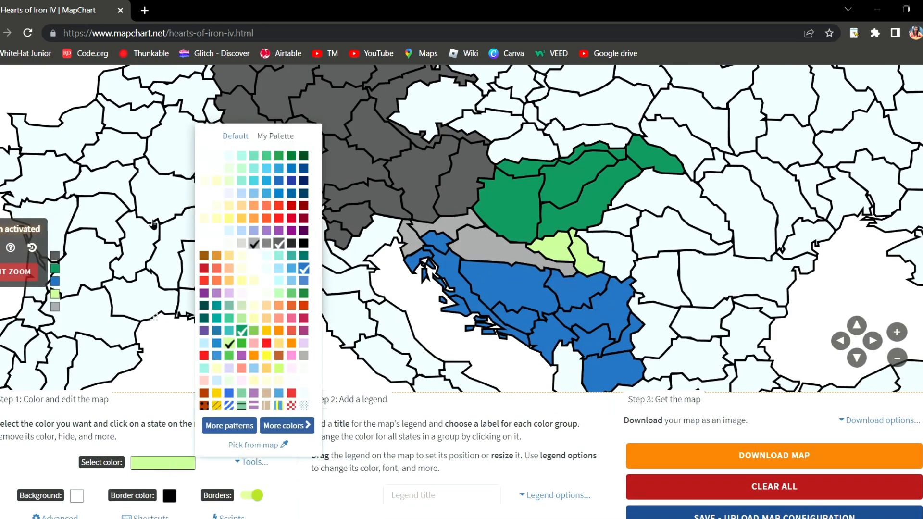
click(280, 244)
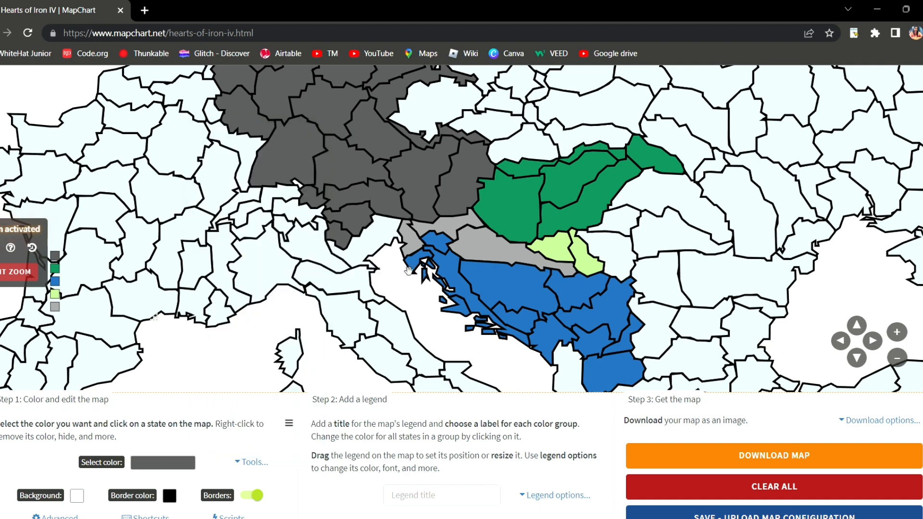
click(426, 248)
click(434, 239)
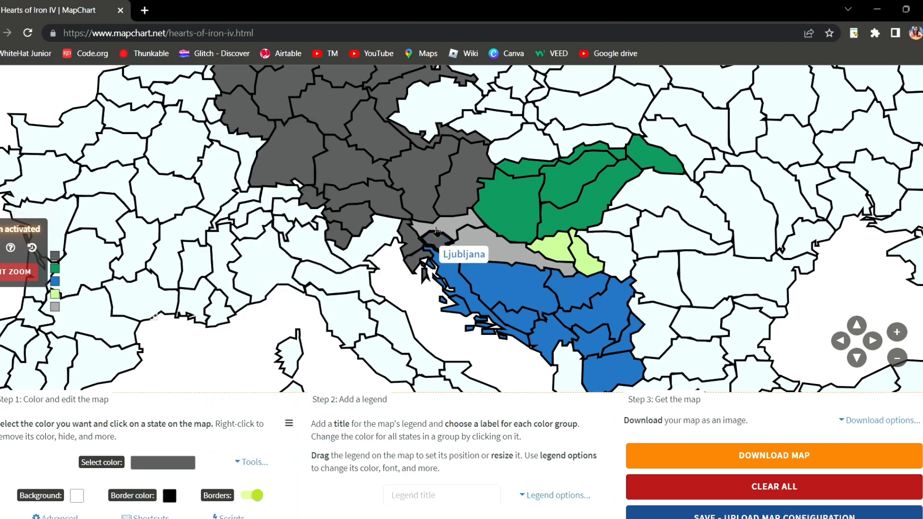
click(438, 227)
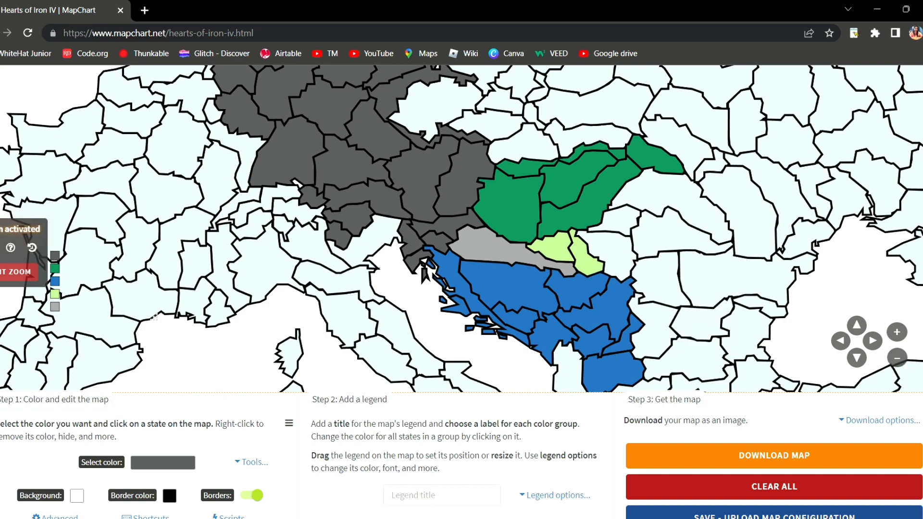
Recolour West Banat and the small state west of it in Hungary's green.
scroll(143, 398, down, 1)
click(154, 409)
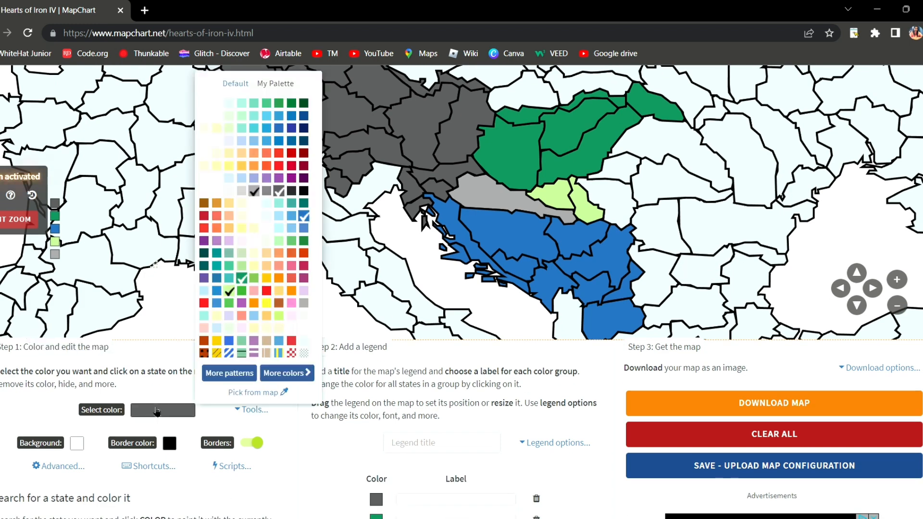
click(244, 279)
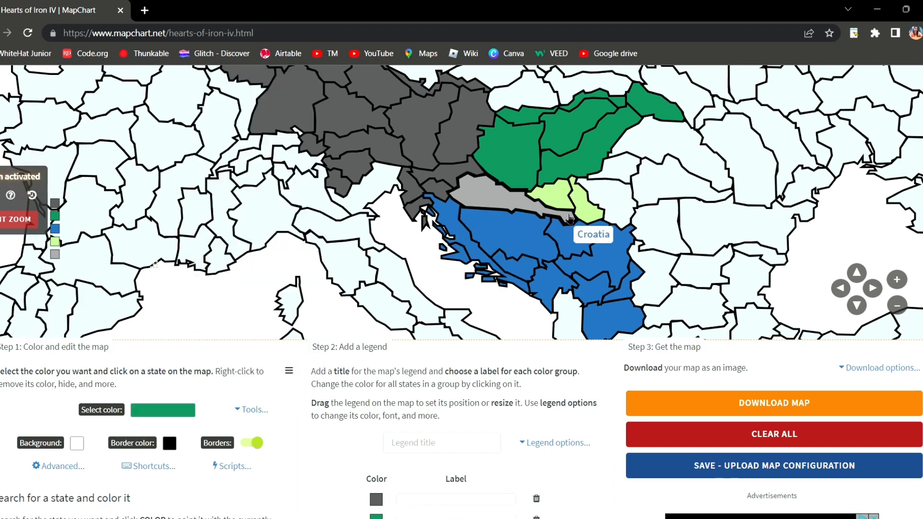
click(563, 196)
click(582, 202)
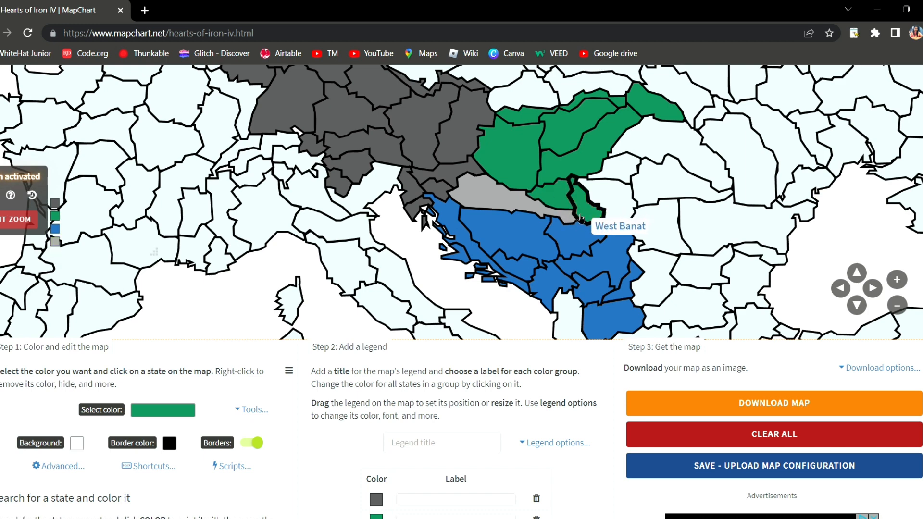
Recolour Croatia in the same blue as the neighbouring Balkan states.
click(177, 410)
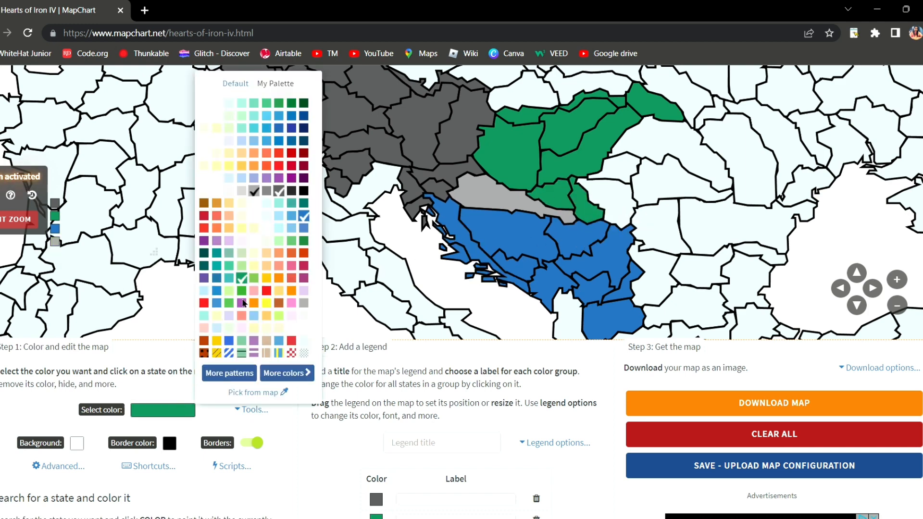
click(304, 216)
click(507, 202)
drag(466, 219, 477, 344)
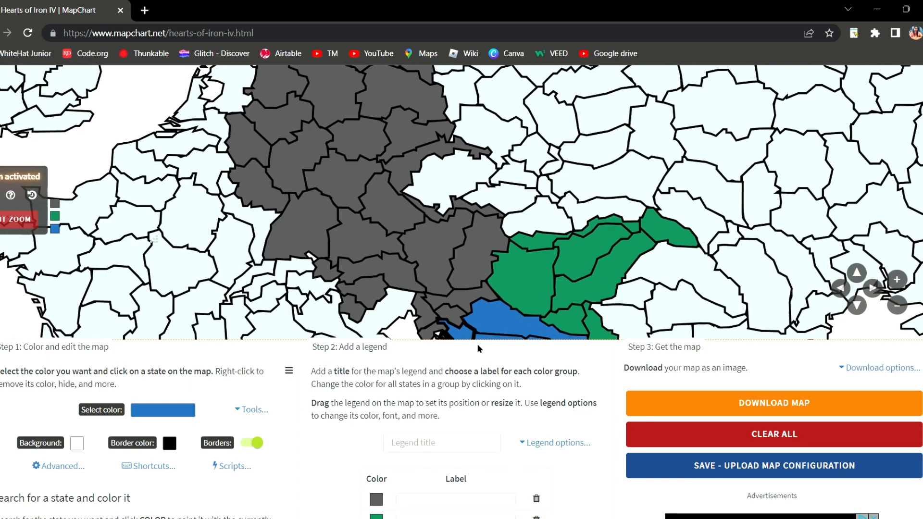
scroll(567, 307, down, 1)
scroll(462, 292, down, 7)
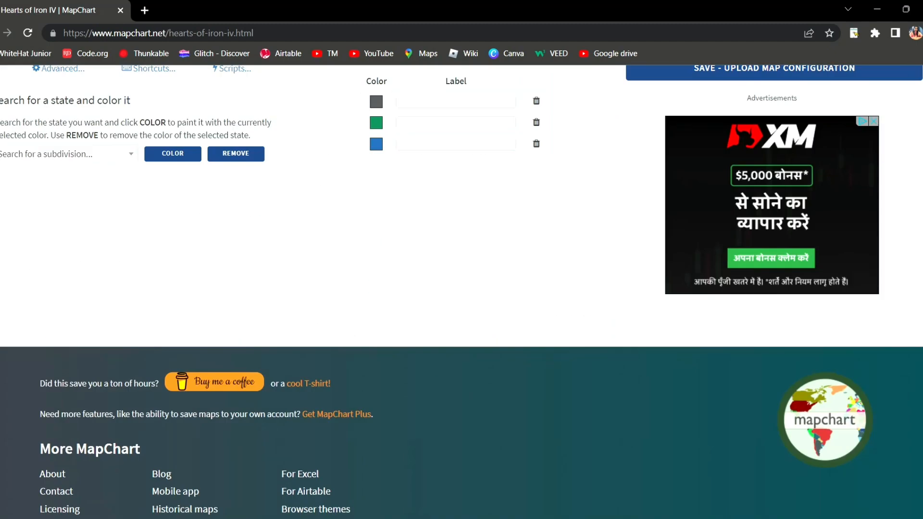
Colour Luxembourg in Germany's dark gray.
scroll(697, 393, up, 8)
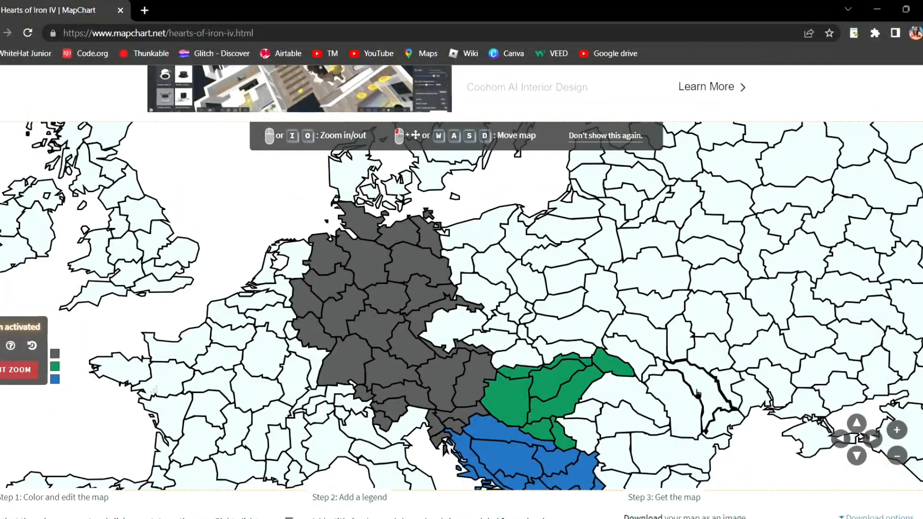
drag(697, 394, 654, 291)
drag(729, 419, 743, 454)
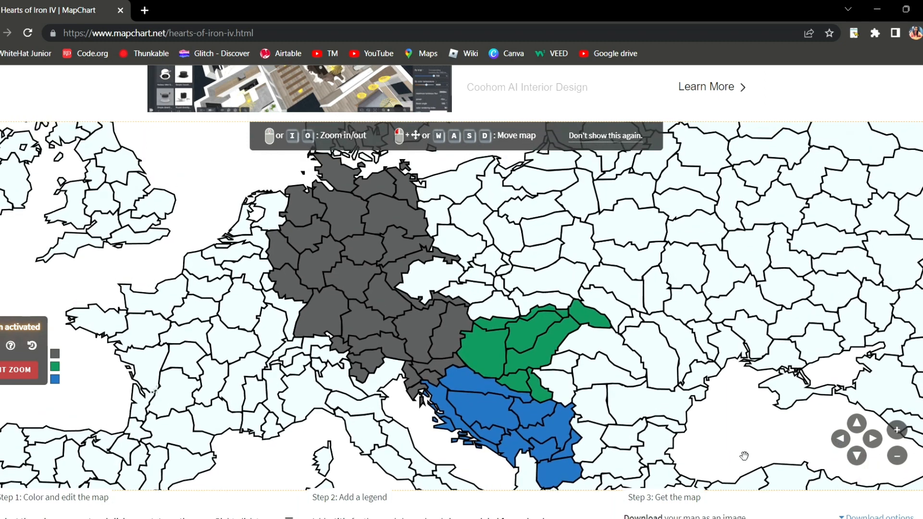
click(287, 305)
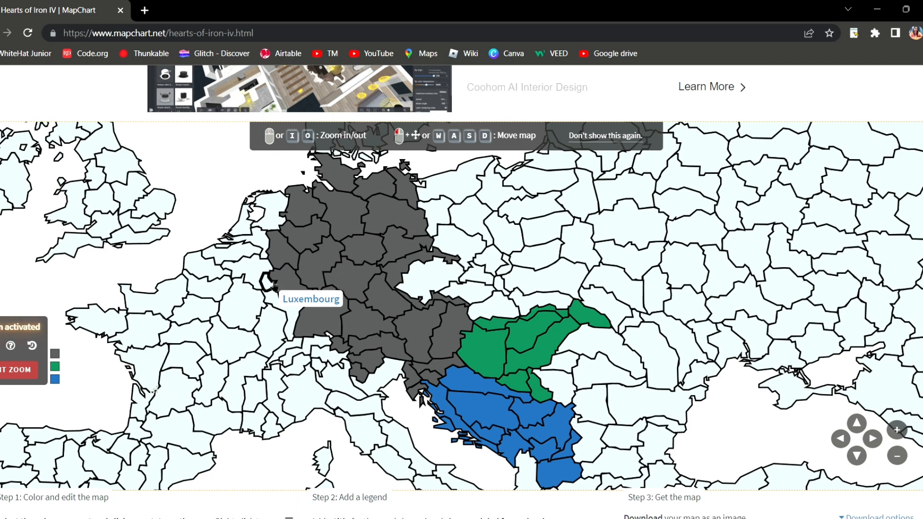
click(274, 286)
scroll(200, 462, down, 2)
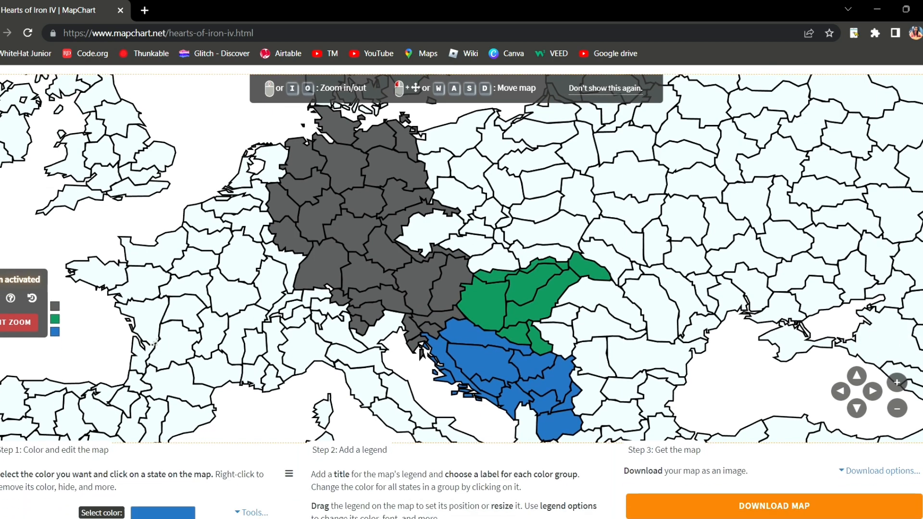
click(147, 490)
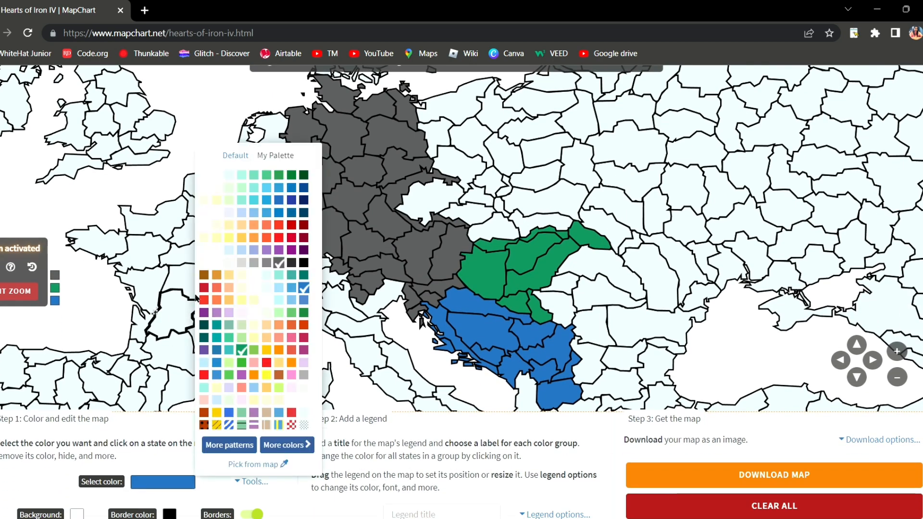
click(281, 263)
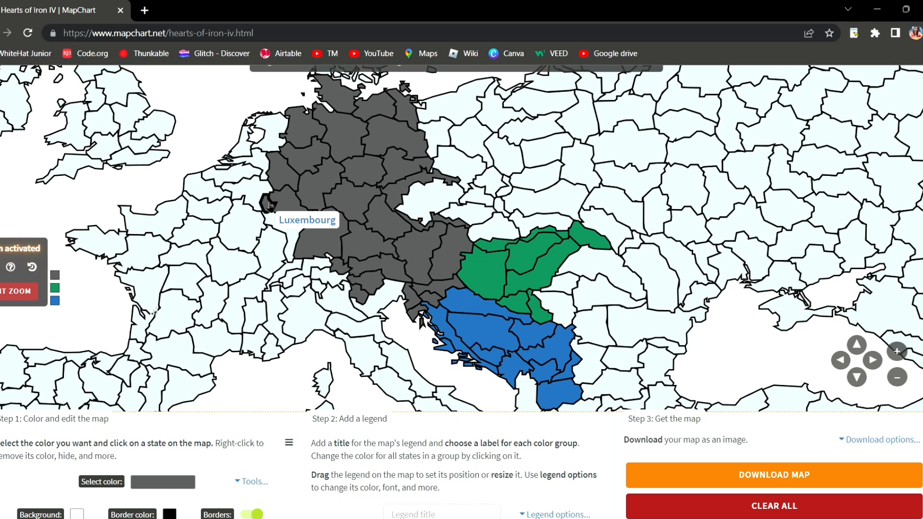
Colour Picardy, Champagne, Franche Comte and the state north of Picardy in a duller blue than Yugoslavia's.
scroll(270, 206, up, 3)
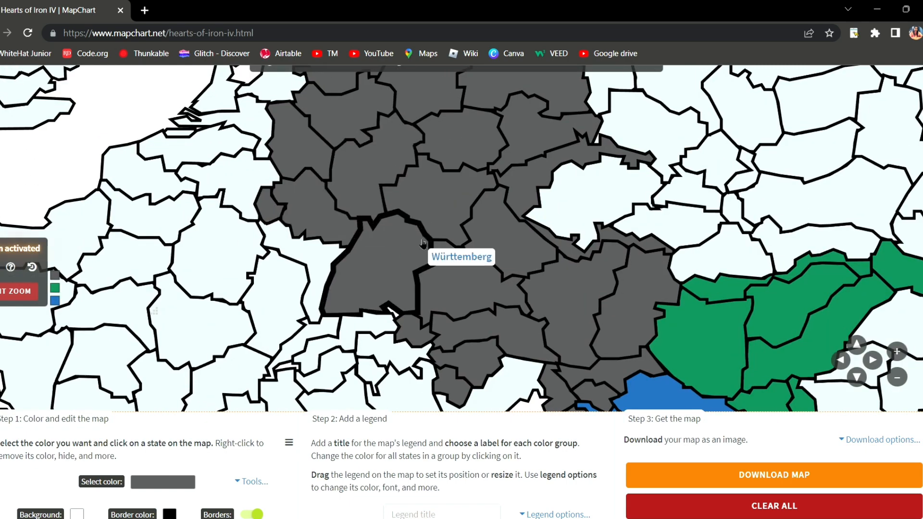
click(171, 493)
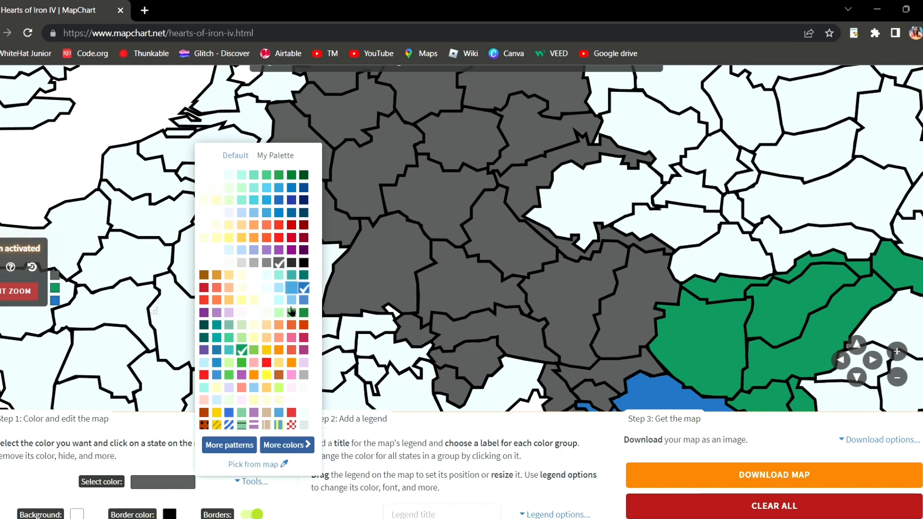
click(217, 351)
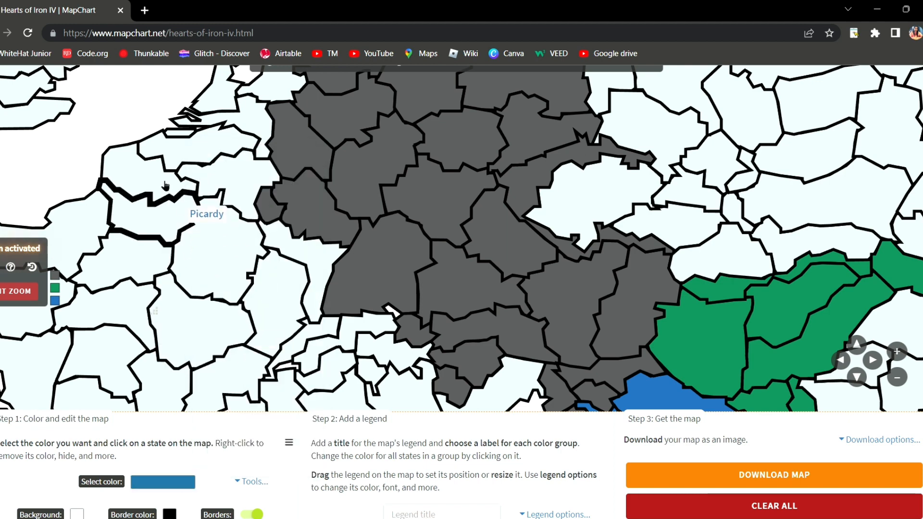
click(154, 190)
click(252, 288)
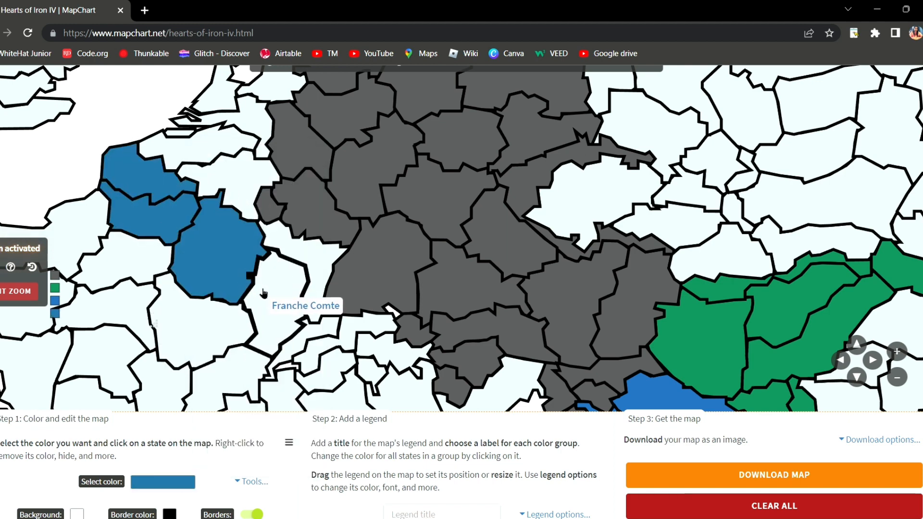
click(281, 312)
Colour Rhone, Alpes, Bouches du Rhone, Var, the states along the Italian border and Corsica in France's blue.
drag(460, 266, 500, 228)
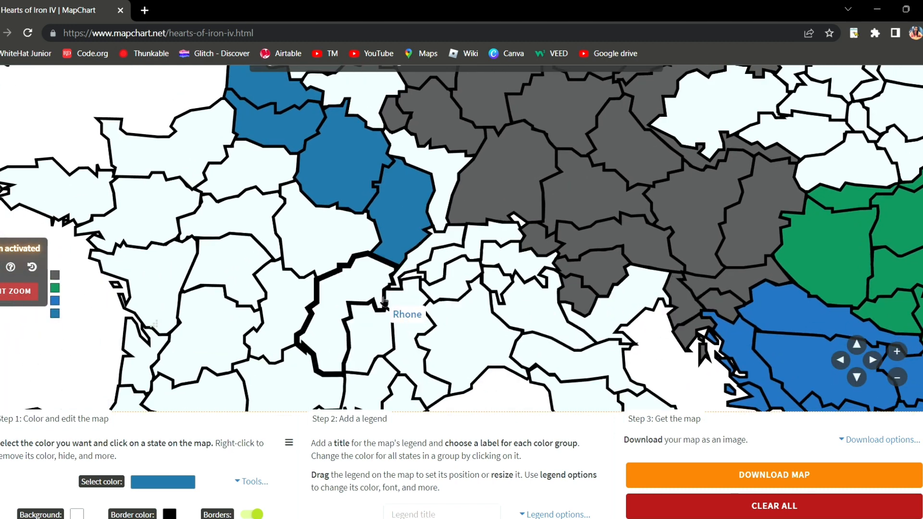
click(384, 301)
click(371, 347)
click(368, 392)
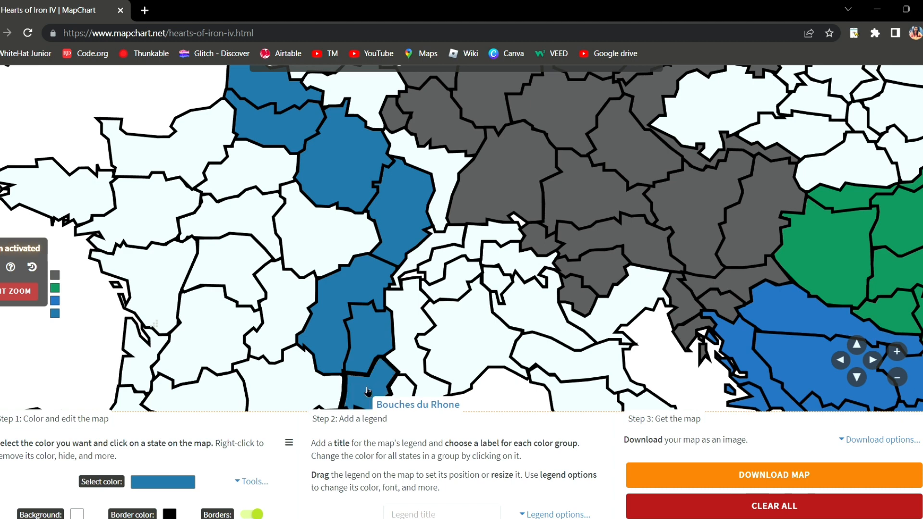
scroll(415, 341, down, 2)
click(413, 301)
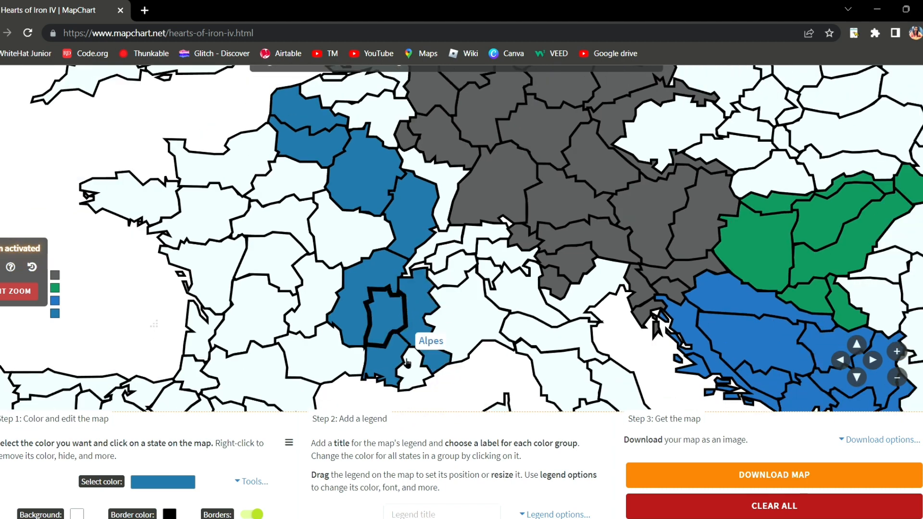
scroll(406, 362, down, 1)
click(418, 360)
click(492, 387)
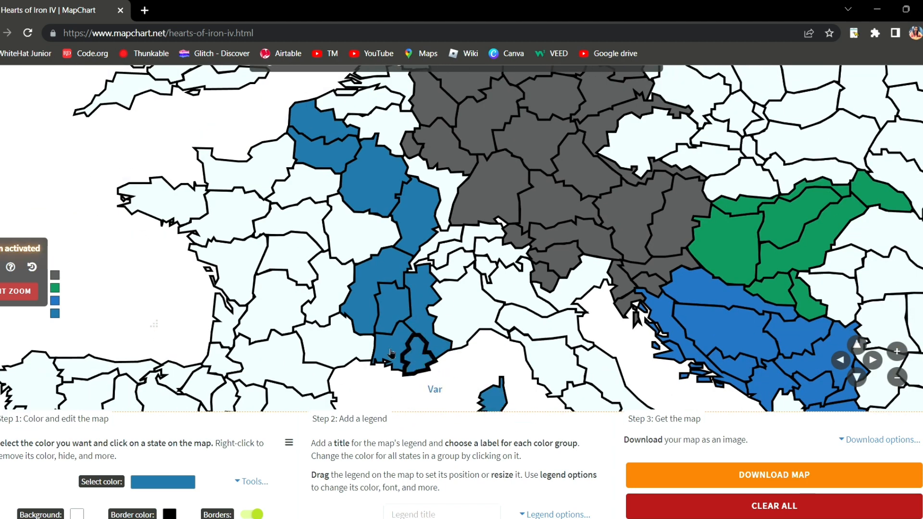
Colour Pyrénées Atlantiques and the other states of southern and southwestern France up to Loire in France's blue.
click(332, 342)
click(288, 354)
click(219, 346)
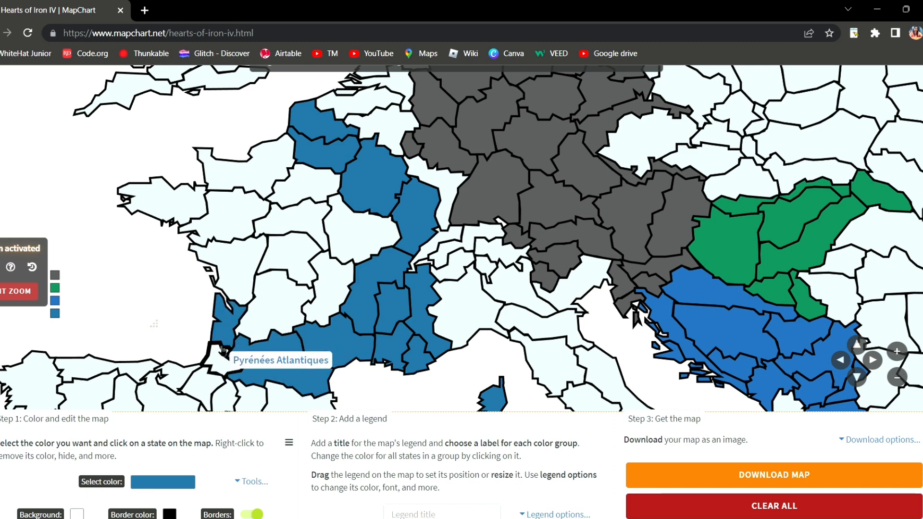
click(222, 366)
click(283, 283)
click(284, 254)
click(226, 269)
Colour Loire, Auvergne, the remaining northwestern and central French states and the state bordering Württemberg in France's blue.
click(228, 214)
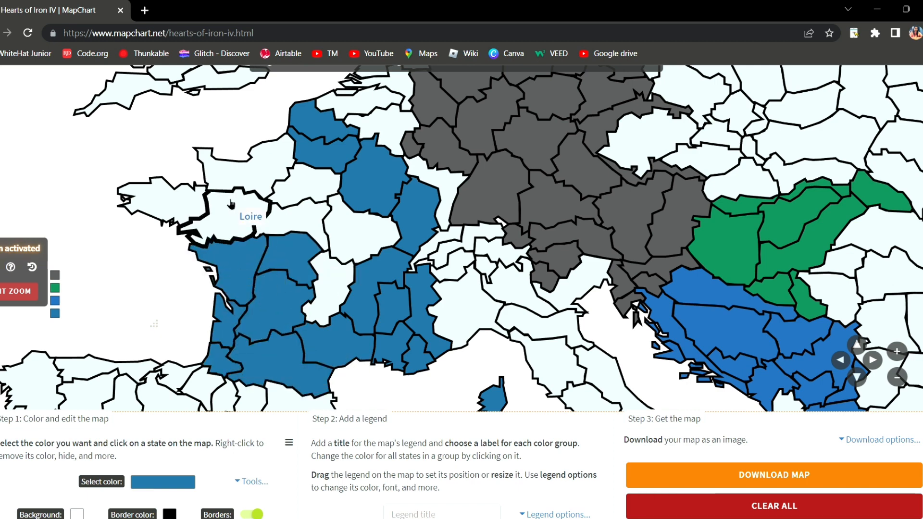
click(163, 199)
click(259, 166)
click(313, 194)
click(303, 228)
click(361, 231)
click(331, 288)
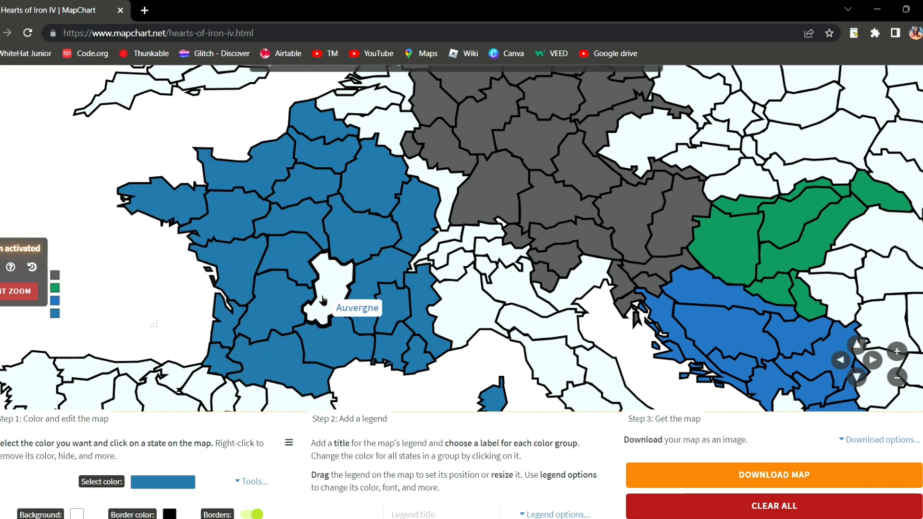
drag(348, 291, 306, 353)
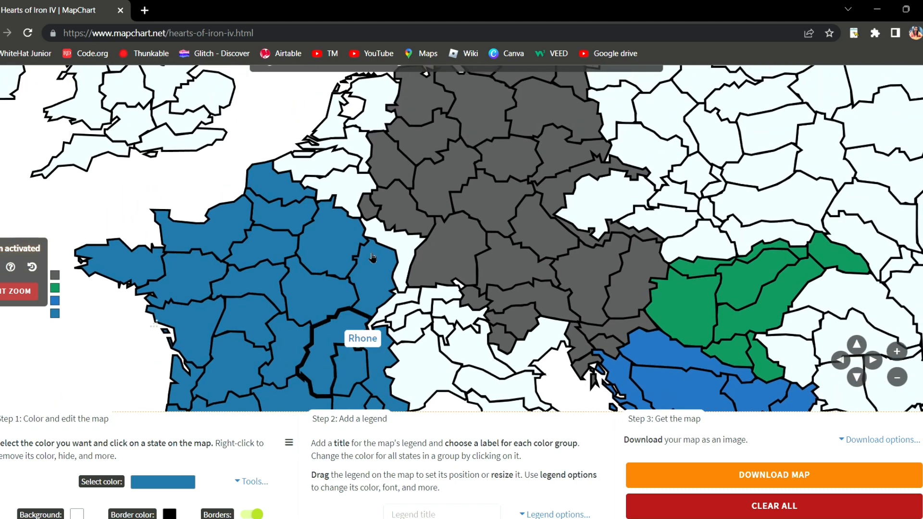
click(395, 243)
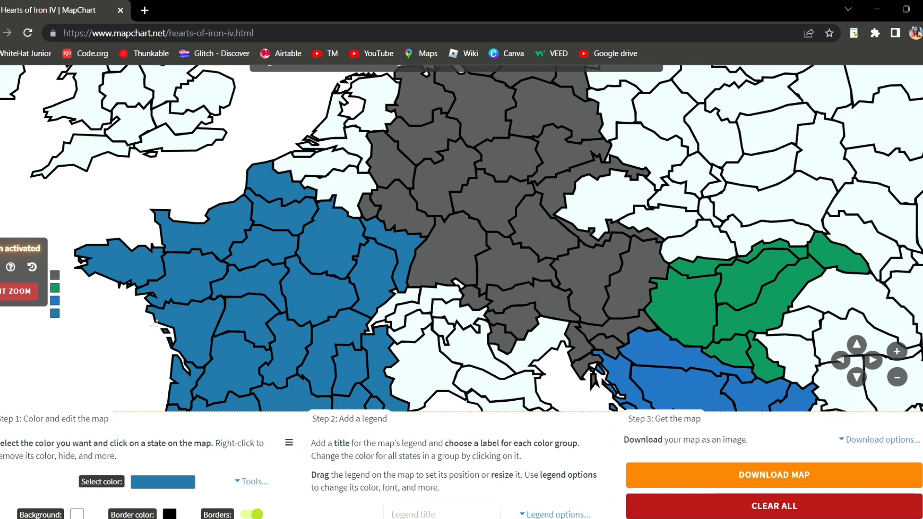
Recolour Champagne, Franche Comte and the French state bordering Württemberg light gray.
scroll(398, 336, down, 2)
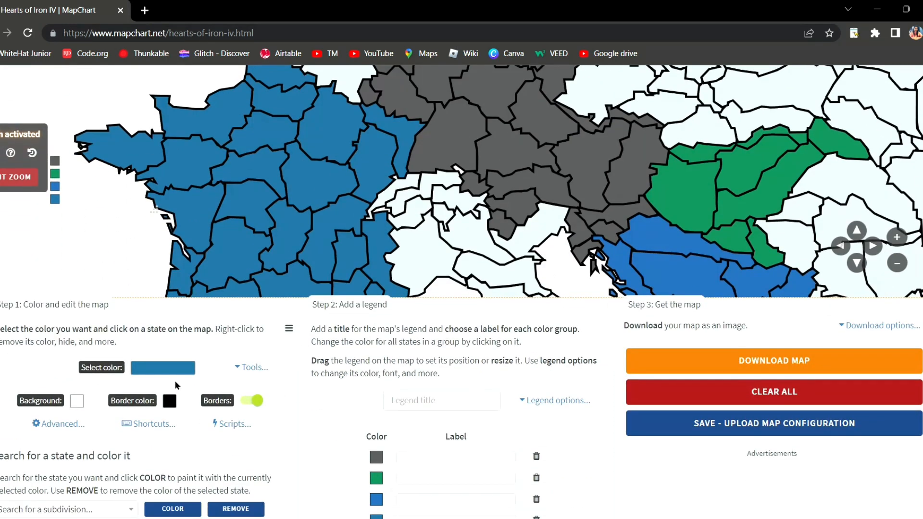
click(176, 371)
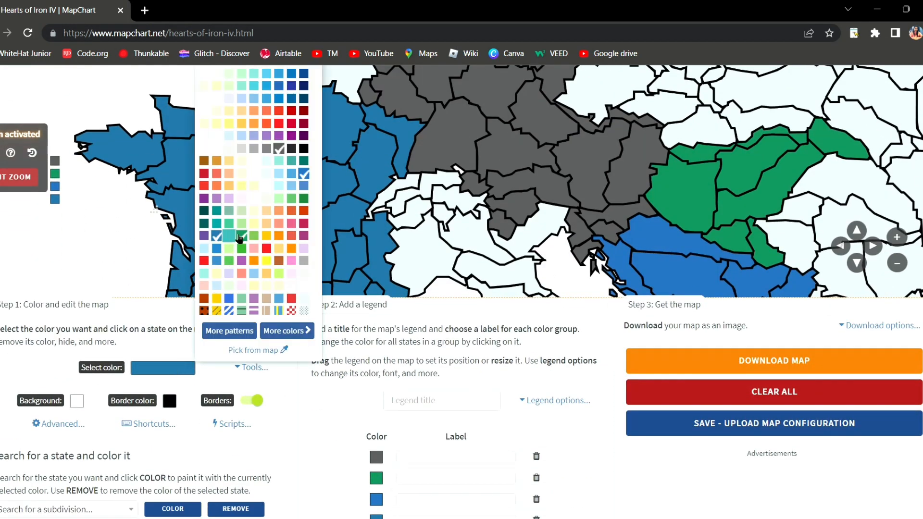
click(255, 153)
scroll(336, 202, up, 3)
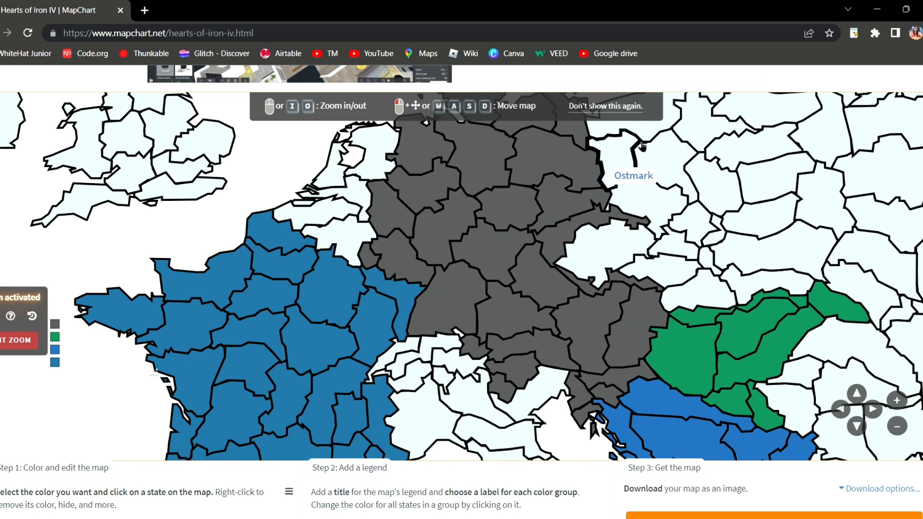
click(410, 298)
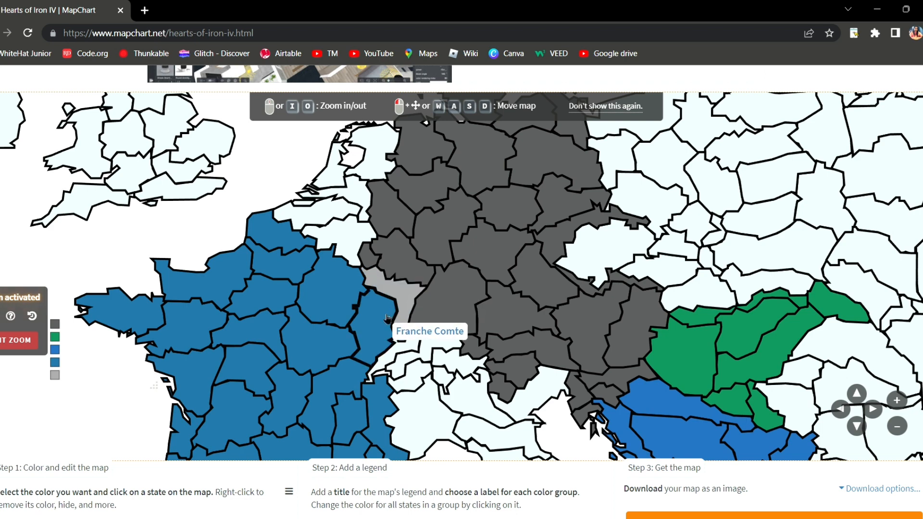
click(387, 318)
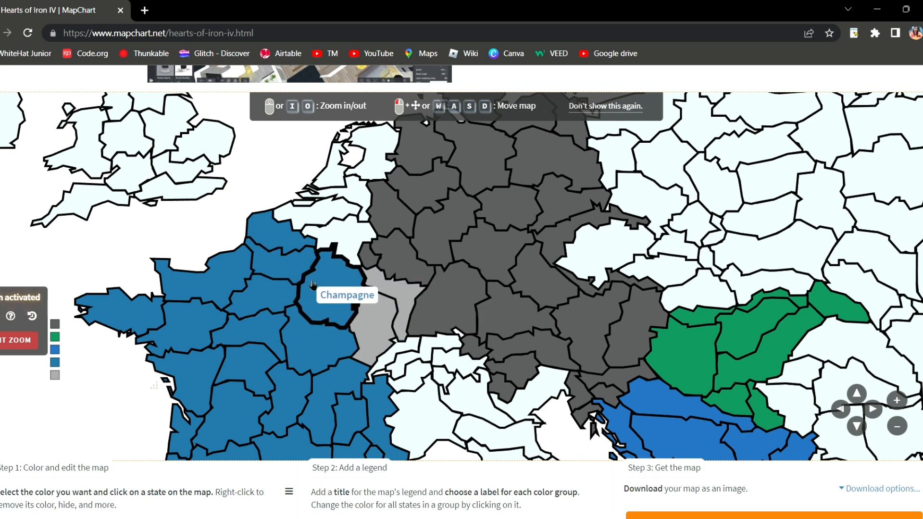
click(312, 284)
scroll(312, 285, up, 3)
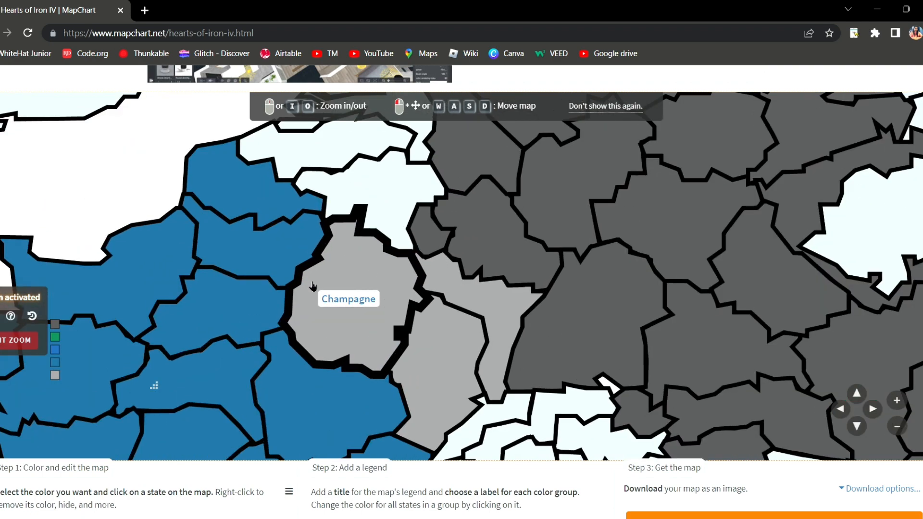
scroll(312, 284, down, 4)
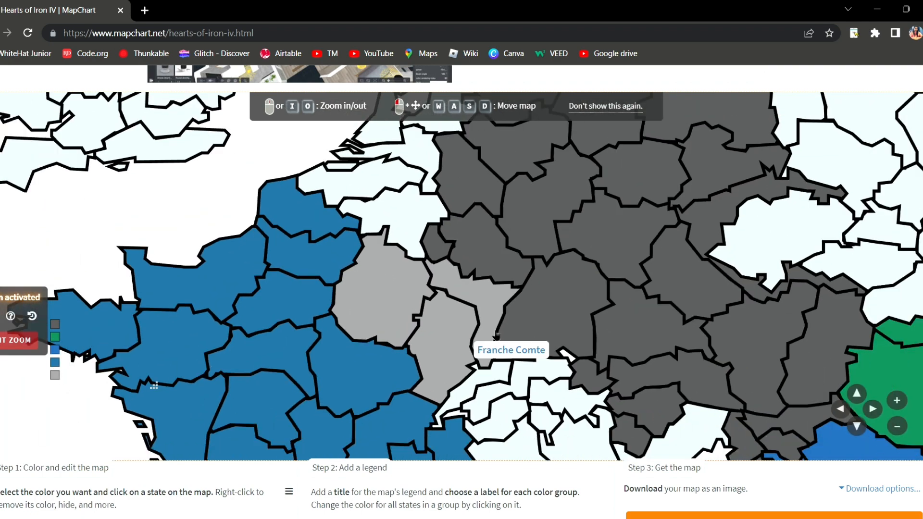
key(s)
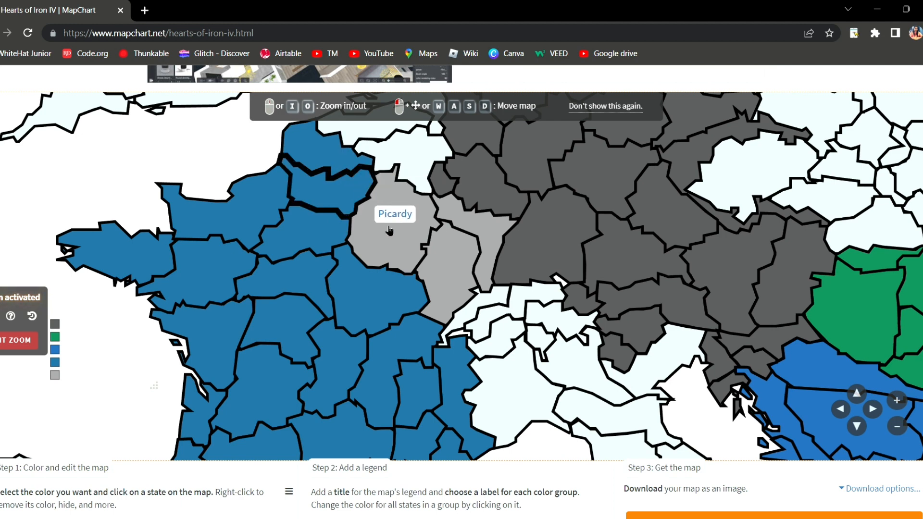
key(w)
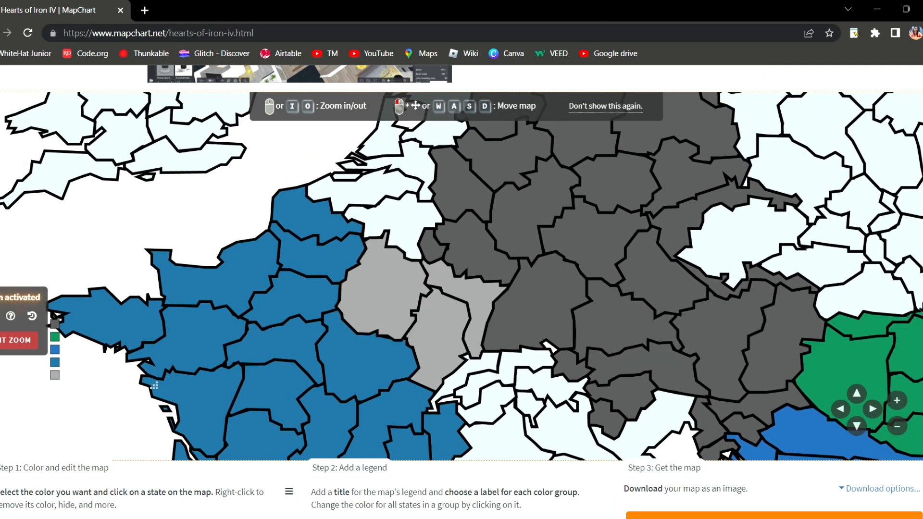
drag(676, 283, 615, 223)
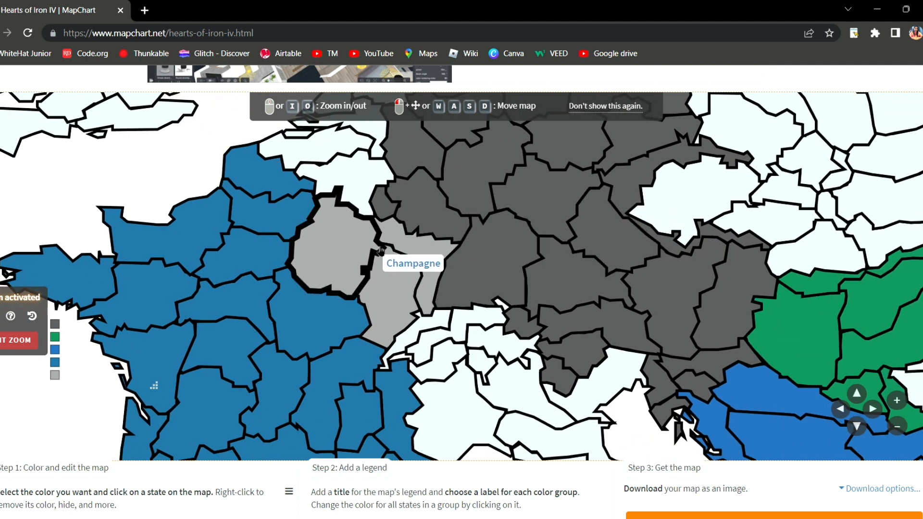
drag(390, 252, 419, 254)
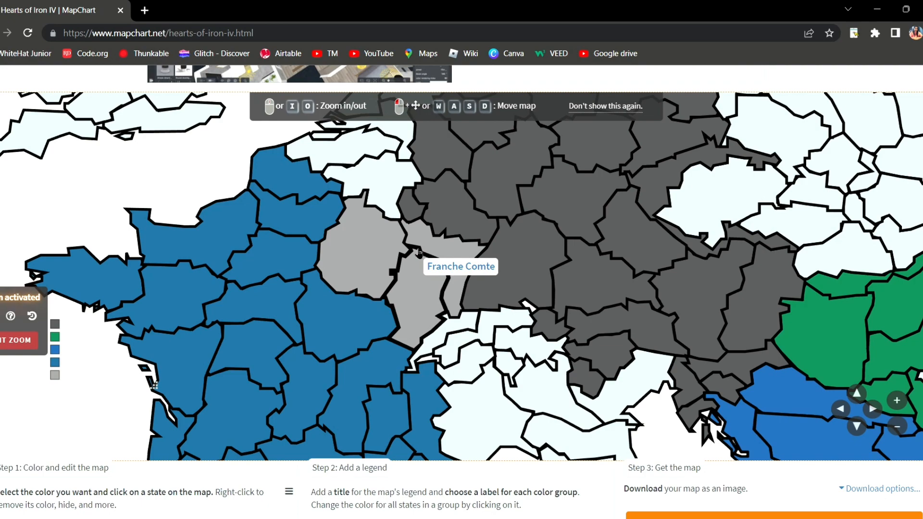
drag(402, 297, 288, 224)
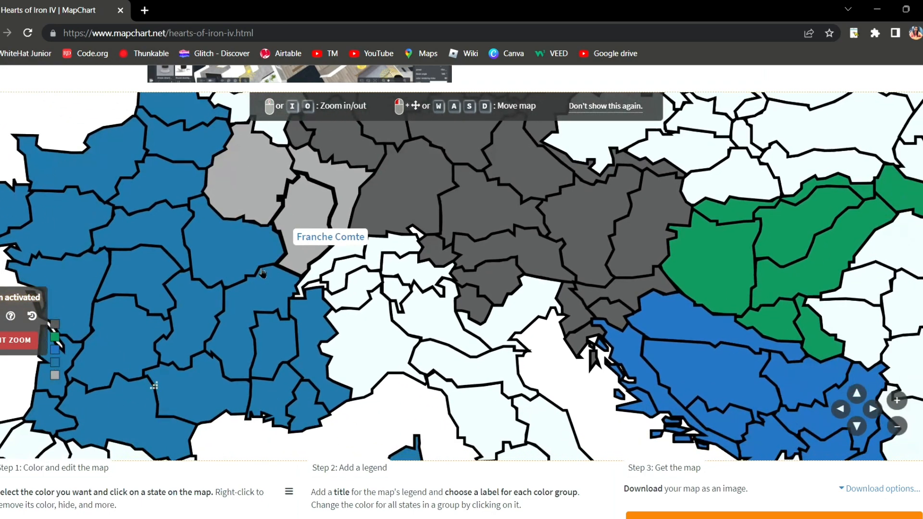
scroll(377, 384, down, 1)
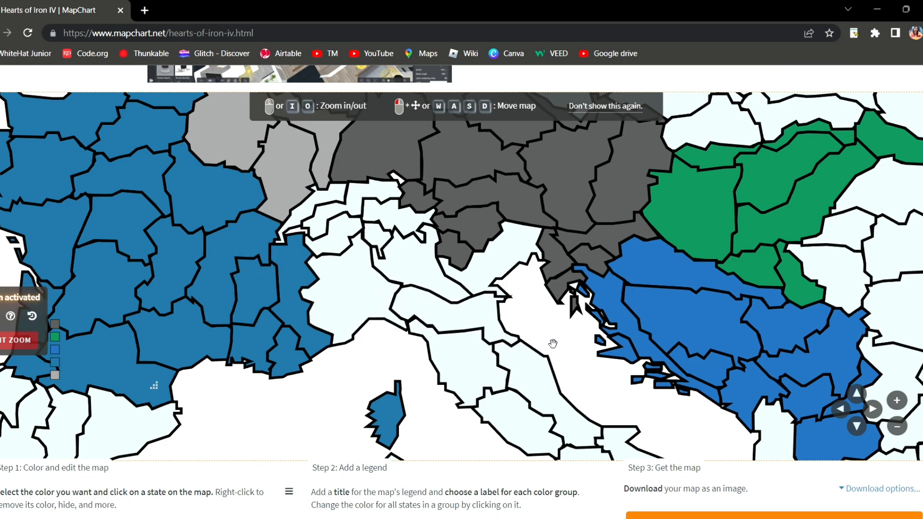
Select a teal colour and colour Transylvania and Oltenia with it.
drag(552, 344, 369, 286)
drag(902, 318, 894, 372)
scroll(335, 338, down, 4)
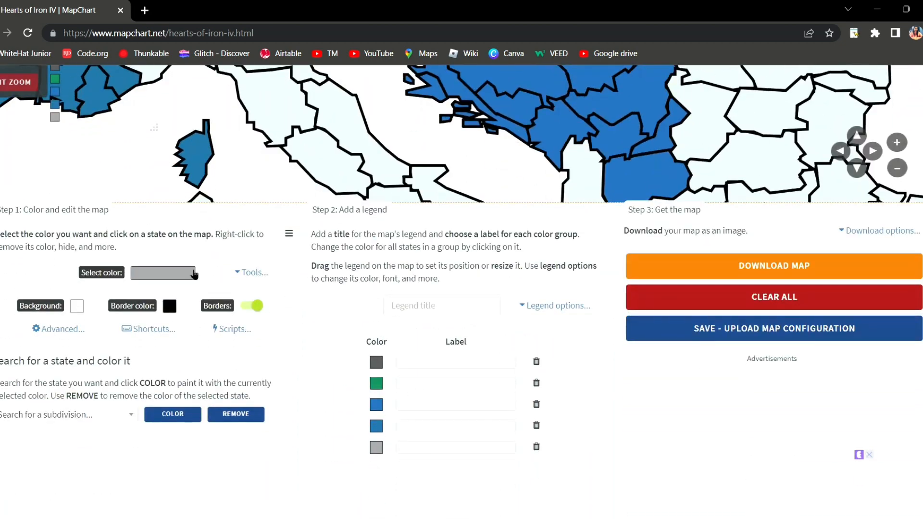
click(194, 274)
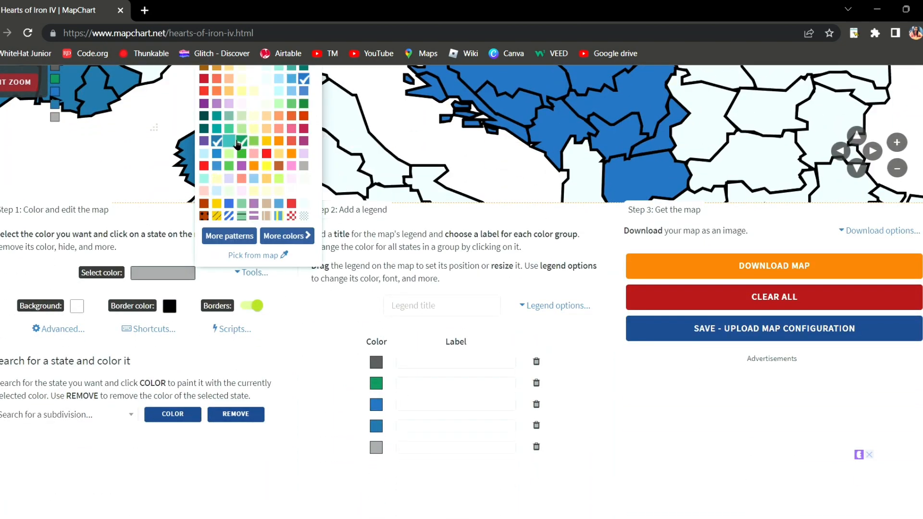
click(219, 133)
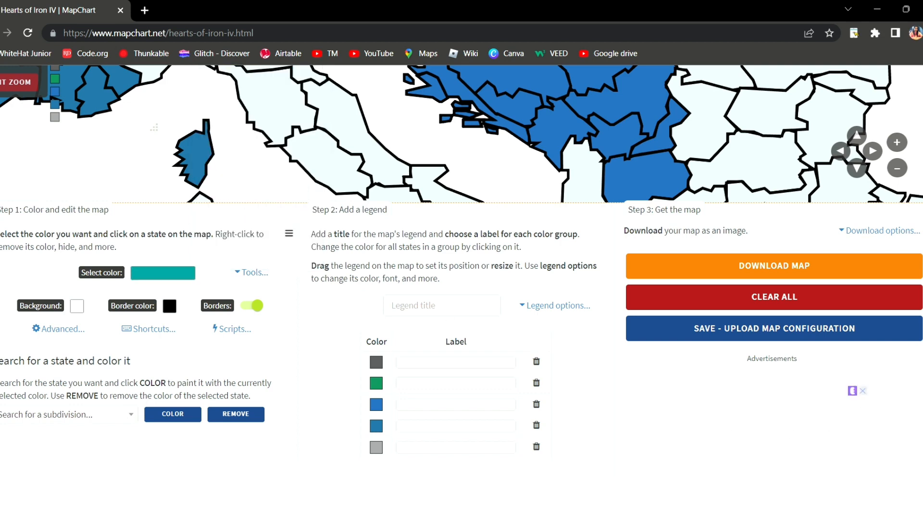
scroll(694, 194, up, 3)
click(694, 191)
click(712, 223)
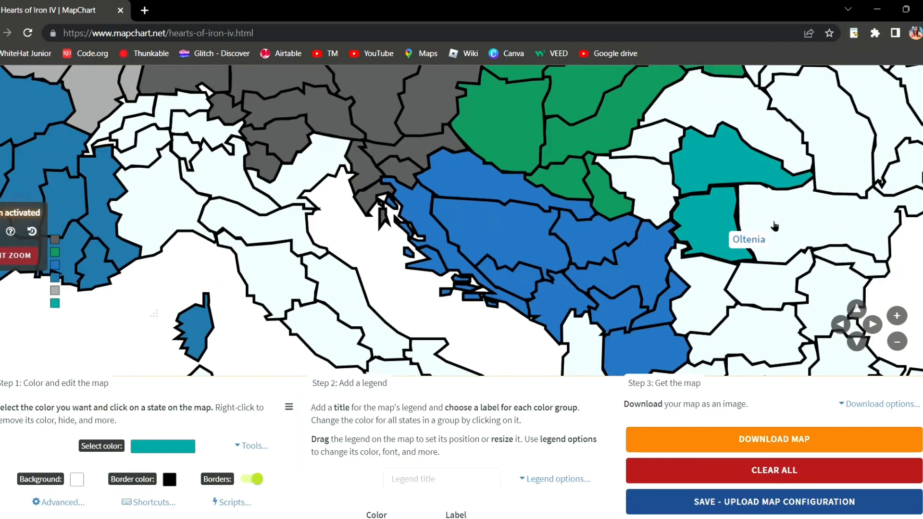
Colour Muntenia, Moldova, North Transylvania and Romania's two western border states teal.
click(786, 220)
click(825, 159)
click(753, 128)
click(689, 146)
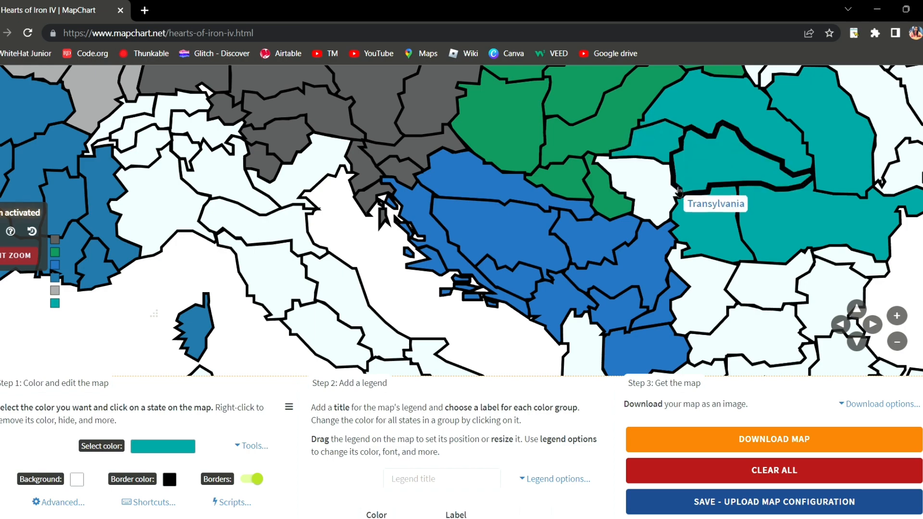
scroll(697, 231, up, 3)
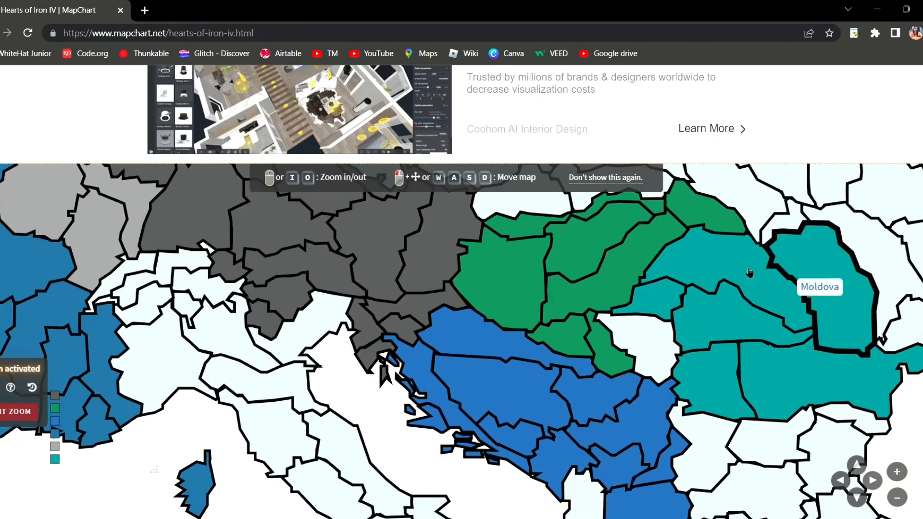
click(665, 345)
Colour the state east of Moldova, Southern Bessarabia and Bucovina teal.
drag(867, 316, 713, 283)
drag(653, 217, 651, 261)
click(726, 267)
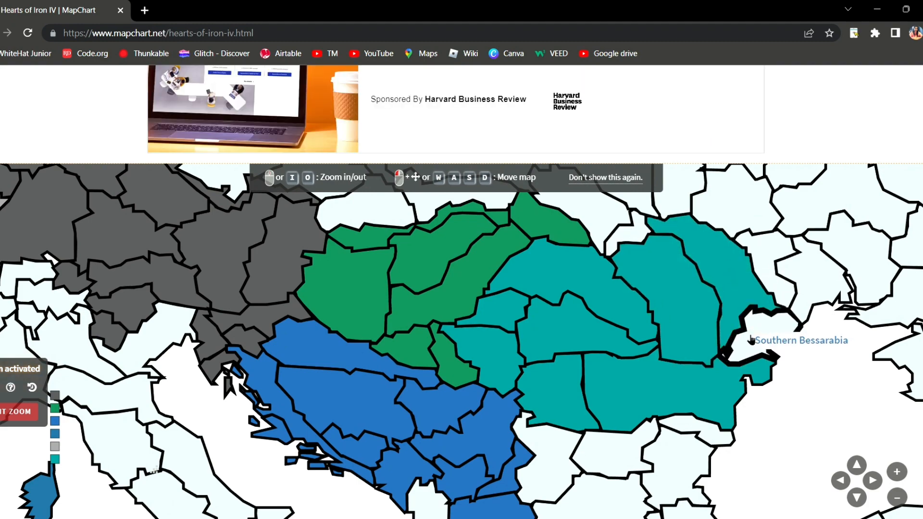
click(753, 346)
drag(711, 328, 700, 420)
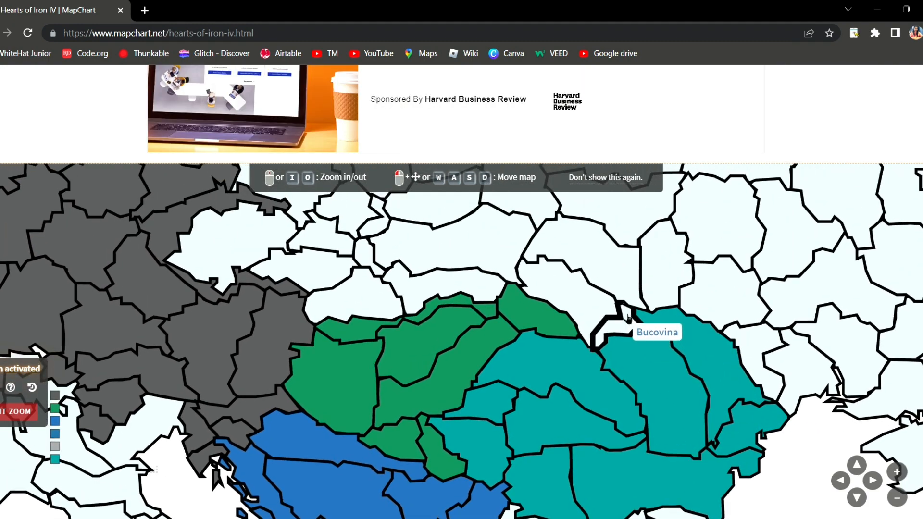
drag(673, 437, 683, 407)
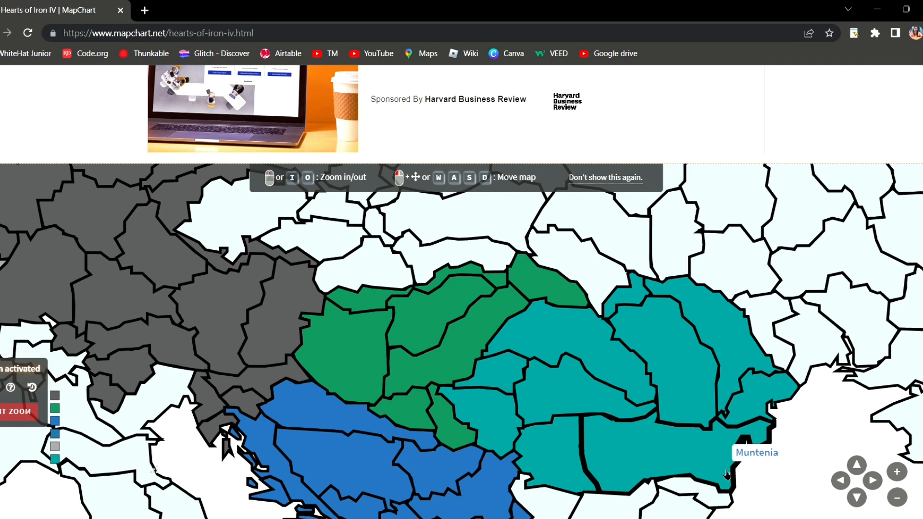
Switch back to France's blue and colour Tlemcen and the two Algerian coastal states.
drag(658, 406, 789, 481)
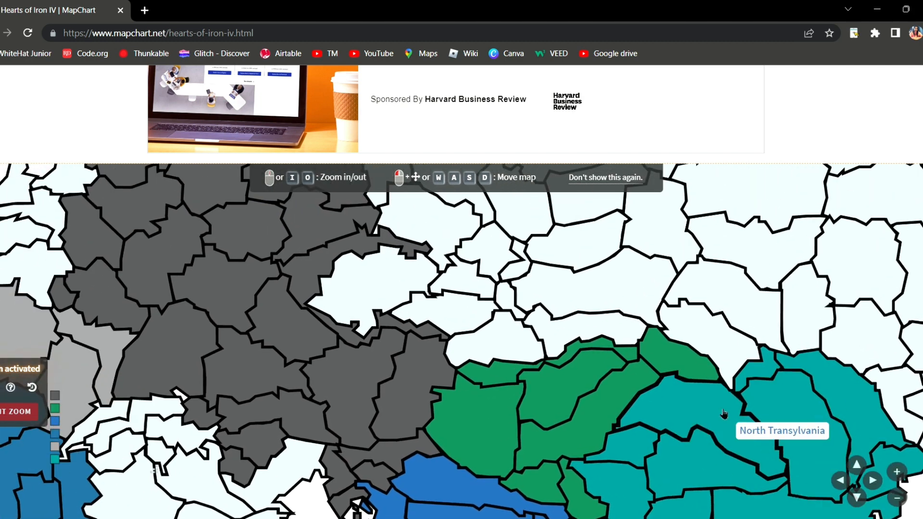
drag(684, 399, 760, 294)
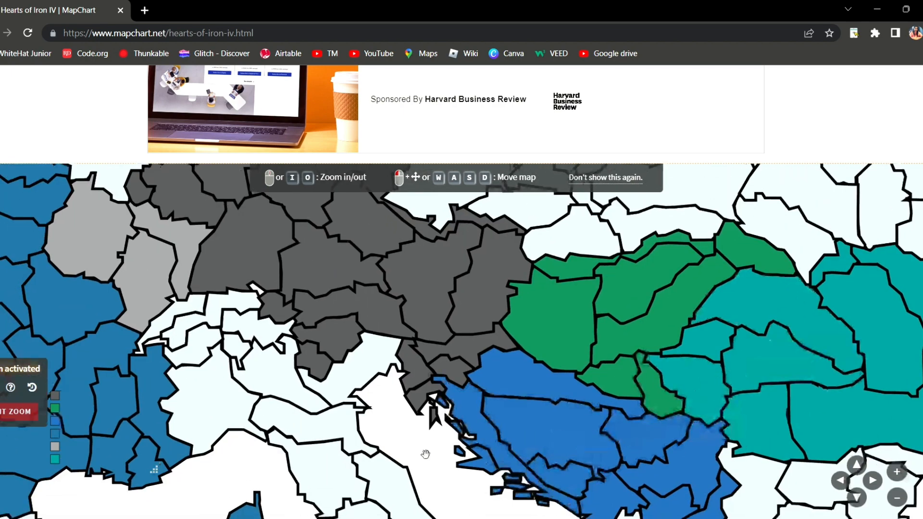
scroll(461, 292, down, 3)
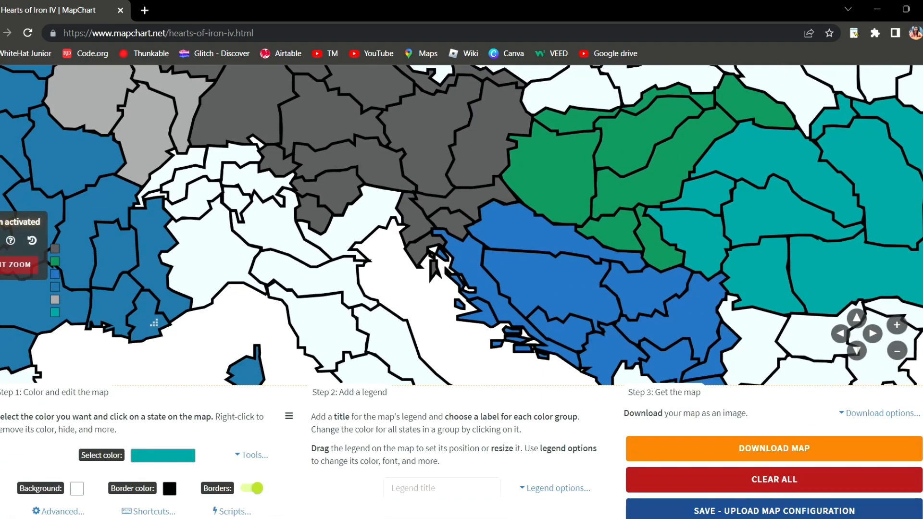
drag(428, 305, 617, 115)
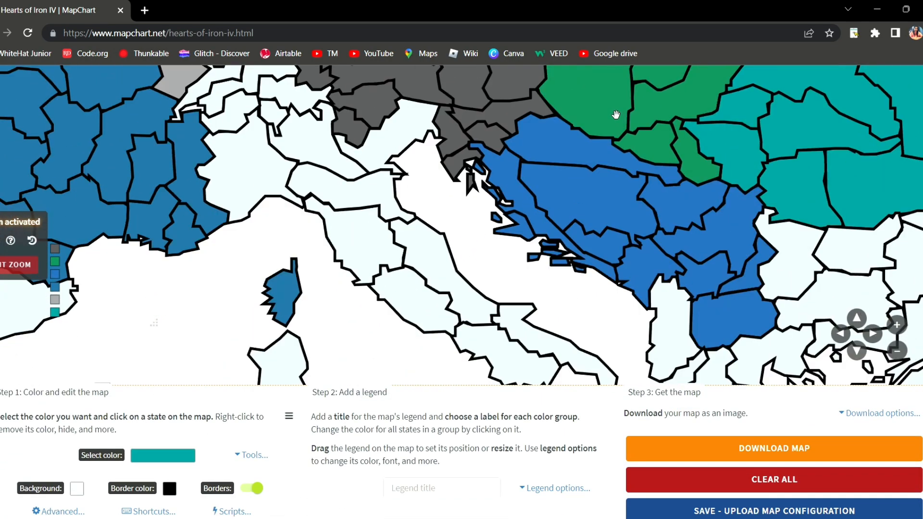
drag(508, 237, 583, 119)
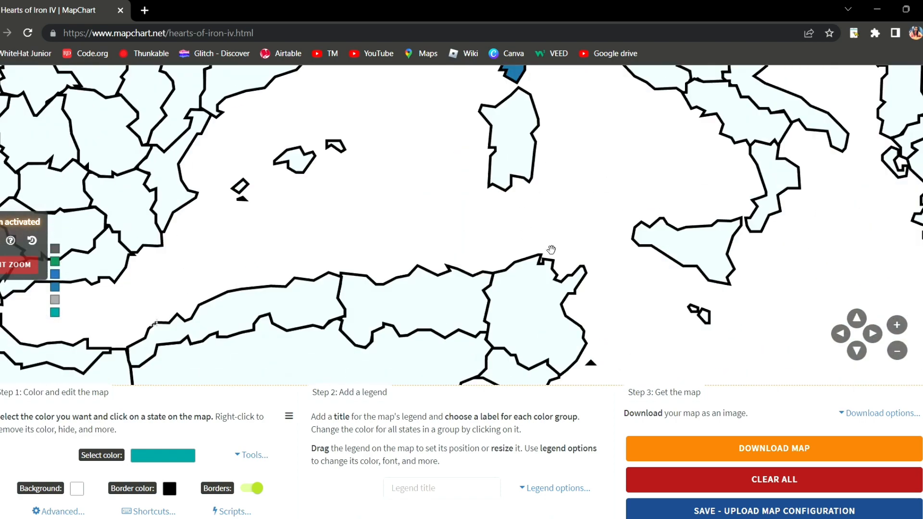
scroll(551, 249, down, 3)
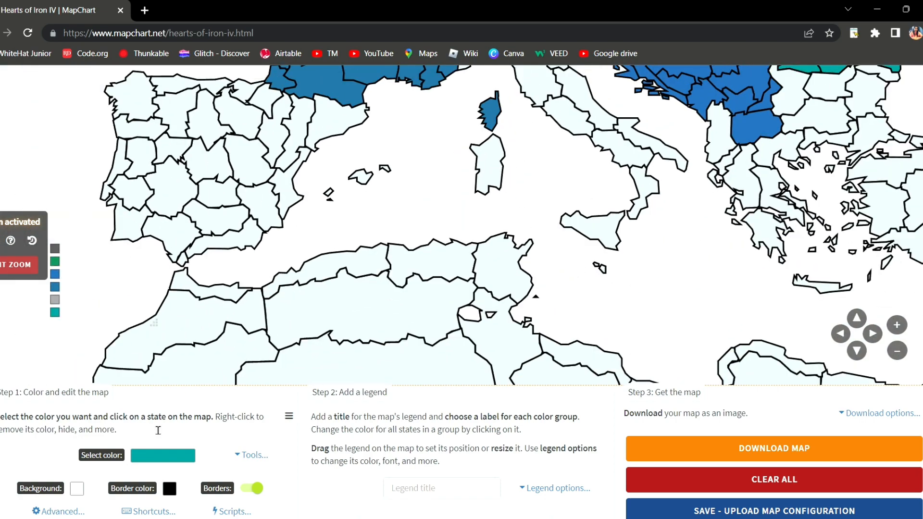
click(161, 463)
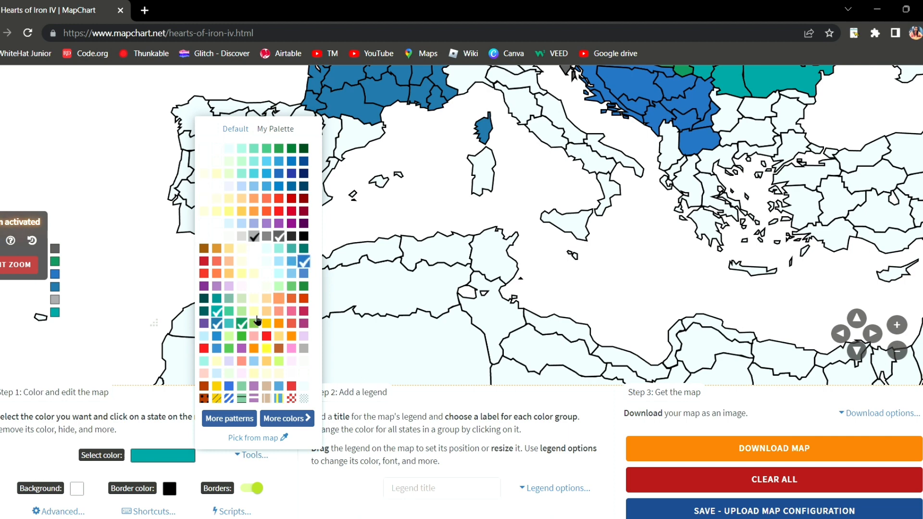
click(219, 328)
click(410, 289)
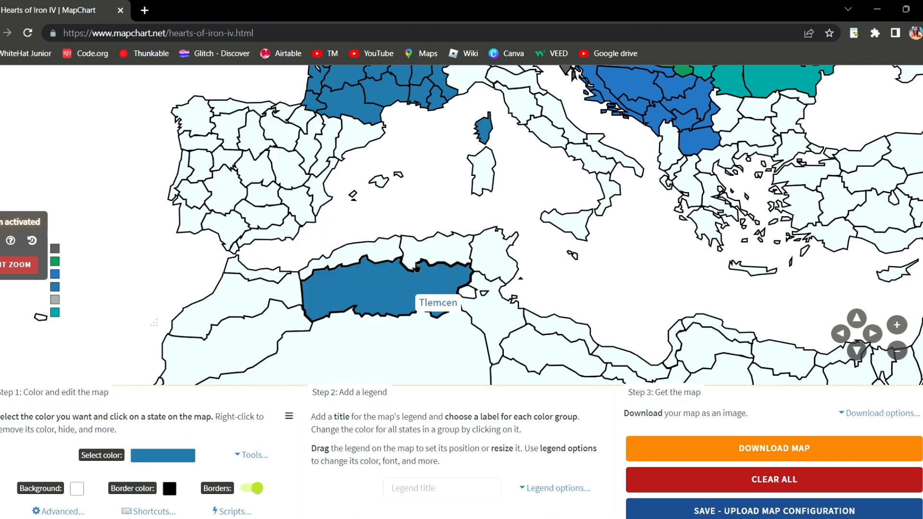
click(422, 255)
scroll(418, 255, up, 3)
click(383, 256)
Colour the Algerian Desert, the Mauritanian Desert and the neighbouring Malian states north and west of Bamako in France's blue.
scroll(385, 262, down, 5)
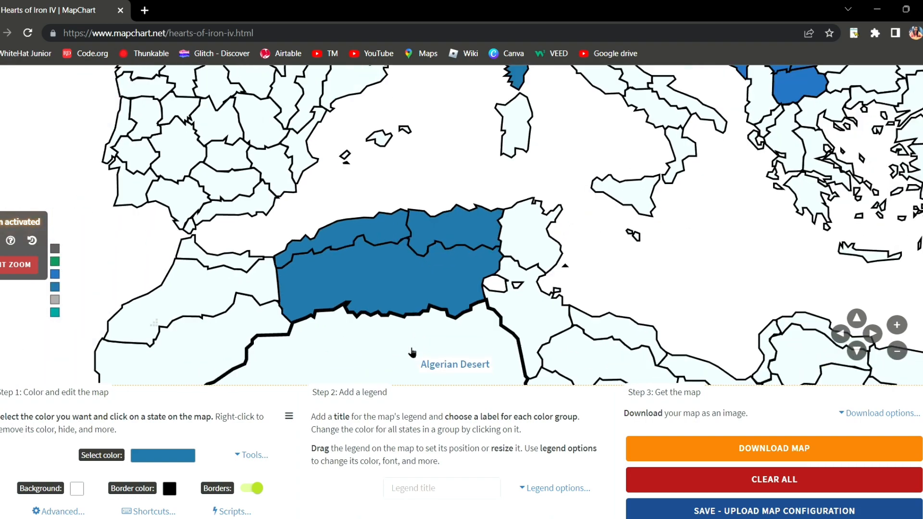
click(432, 342)
scroll(439, 327, down, 3)
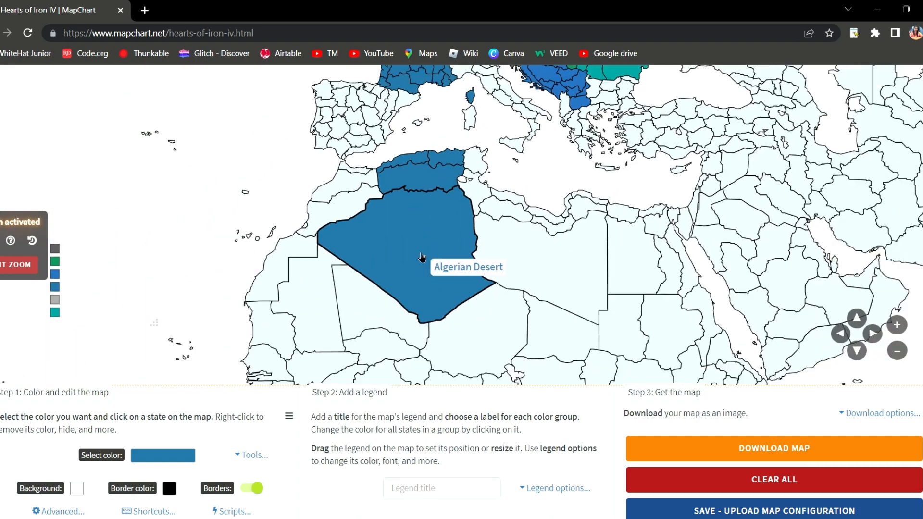
click(380, 301)
click(323, 301)
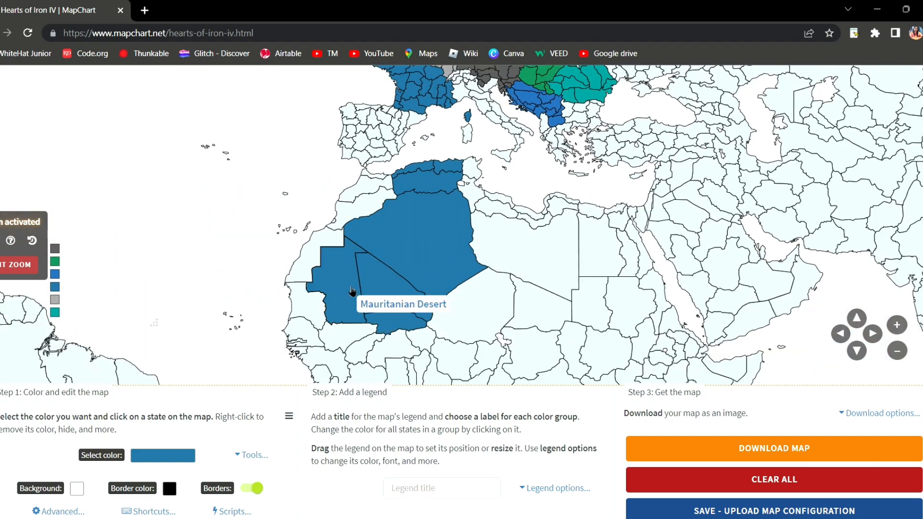
click(369, 339)
Colour Bamako and the coastal Mauritanian state in France's blue.
scroll(370, 342, up, 2)
scroll(369, 343, up, 2)
scroll(380, 356, down, 2)
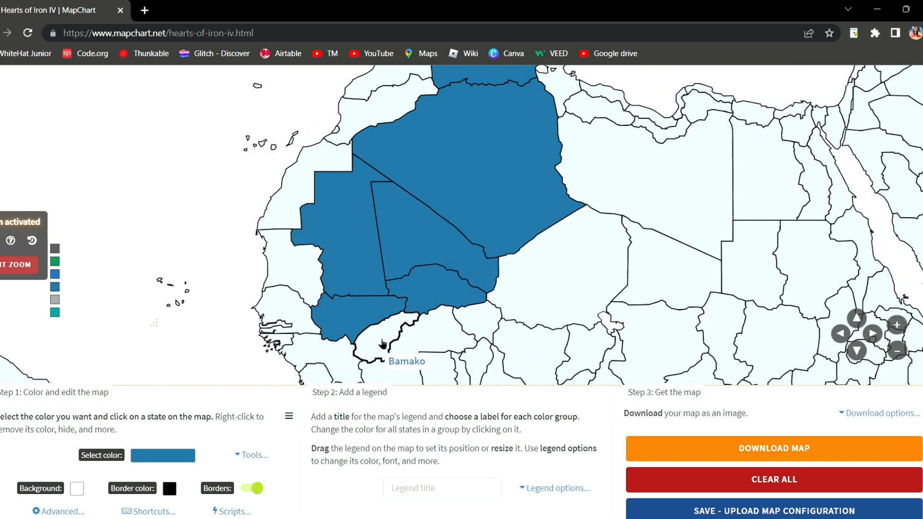
click(379, 341)
click(320, 288)
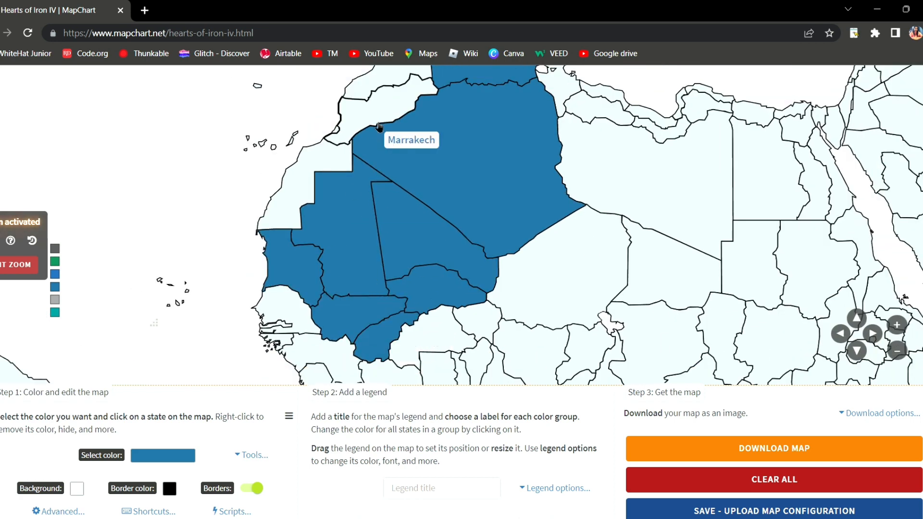
Colour Marrakech, the other Moroccan states and the Senegalese states around Gambia in France's blue.
click(369, 126)
click(372, 86)
click(337, 131)
drag(375, 161, 401, 157)
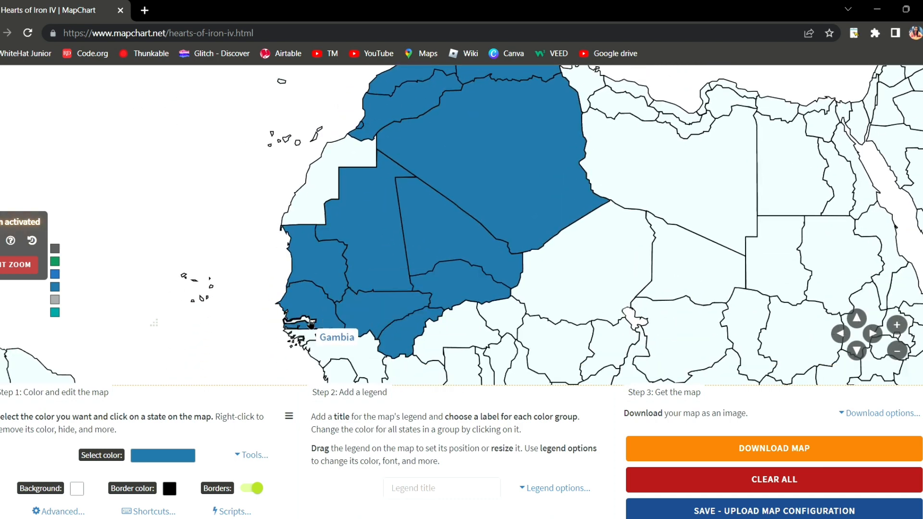
Colour Guinea, Ivory Coast, Togo, the state east of Togo and the inland state north of Ghana in France's blue.
drag(362, 323, 341, 255)
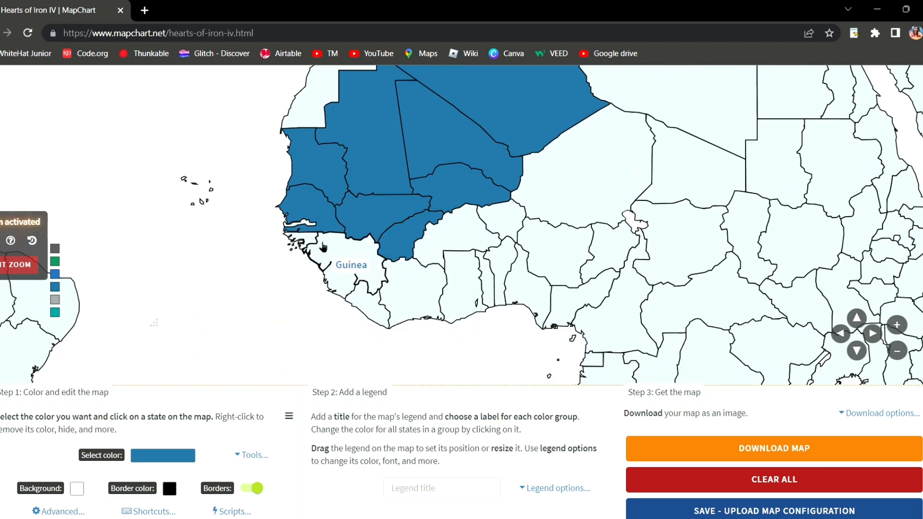
click(346, 269)
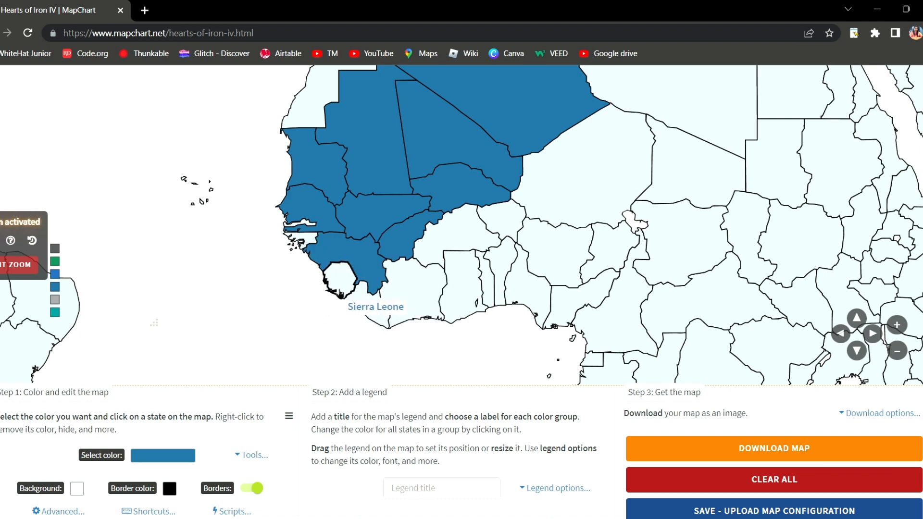
click(396, 287)
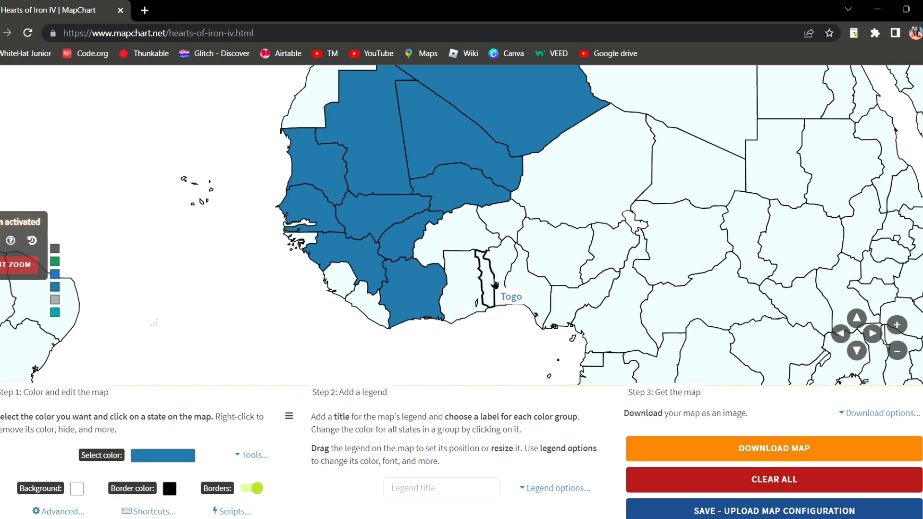
scroll(490, 286, up, 2)
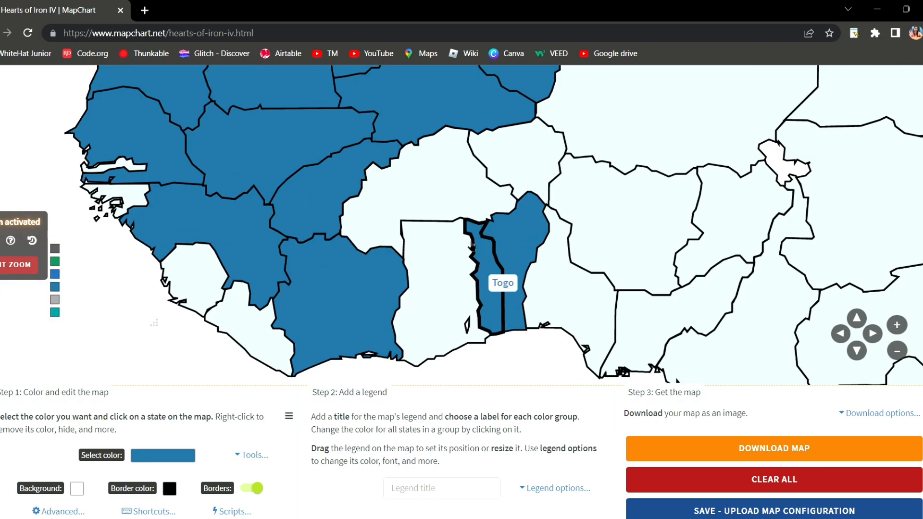
scroll(416, 164, down, 2)
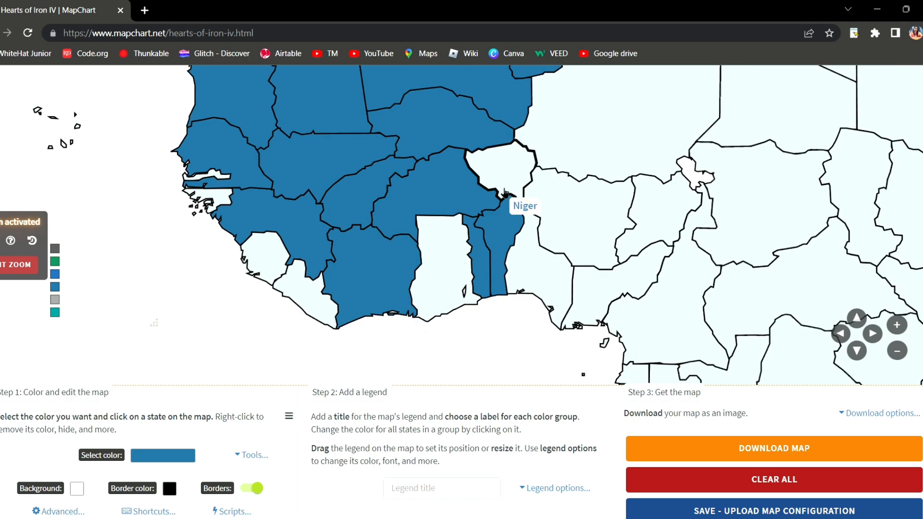
Colour Niger, the large desert state northeast of it, Southern Sahara and Chad in France's blue.
scroll(534, 173, up, 2)
scroll(533, 173, down, 2)
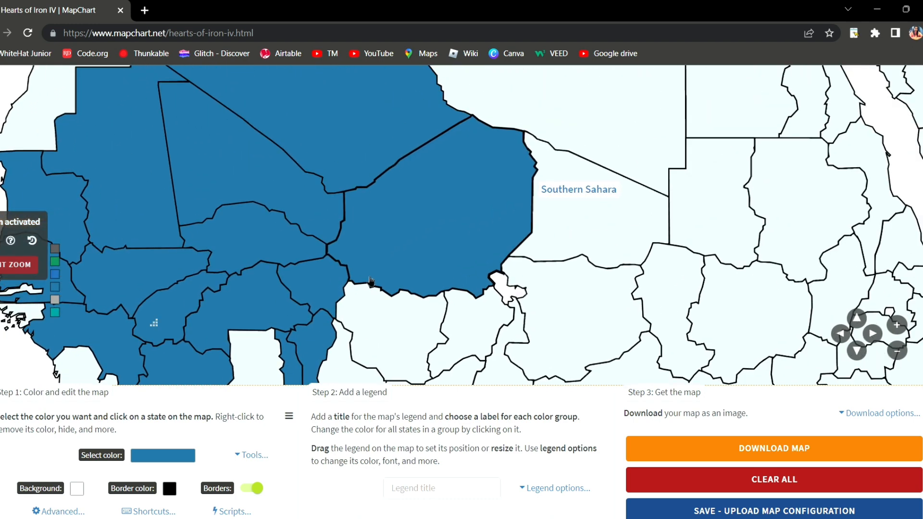
scroll(553, 236, up, 1)
scroll(547, 221, down, 2)
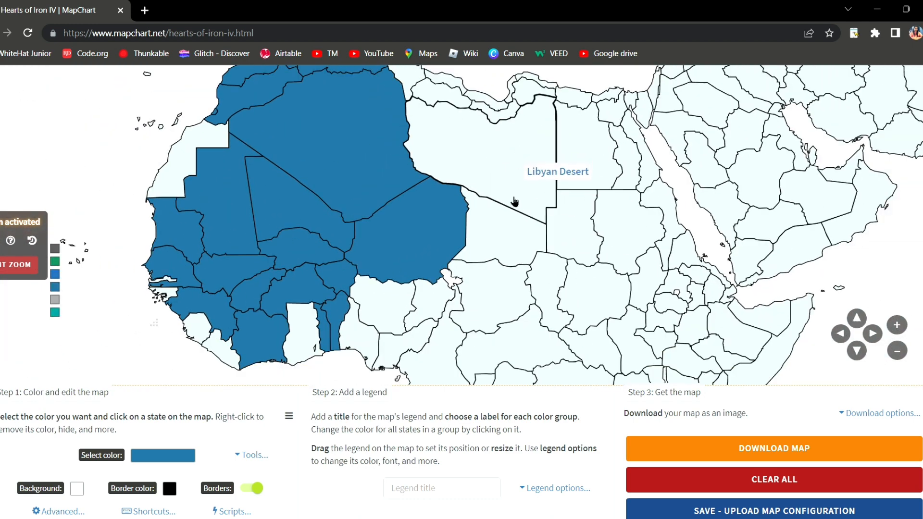
click(511, 233)
click(507, 287)
scroll(416, 287, up, 3)
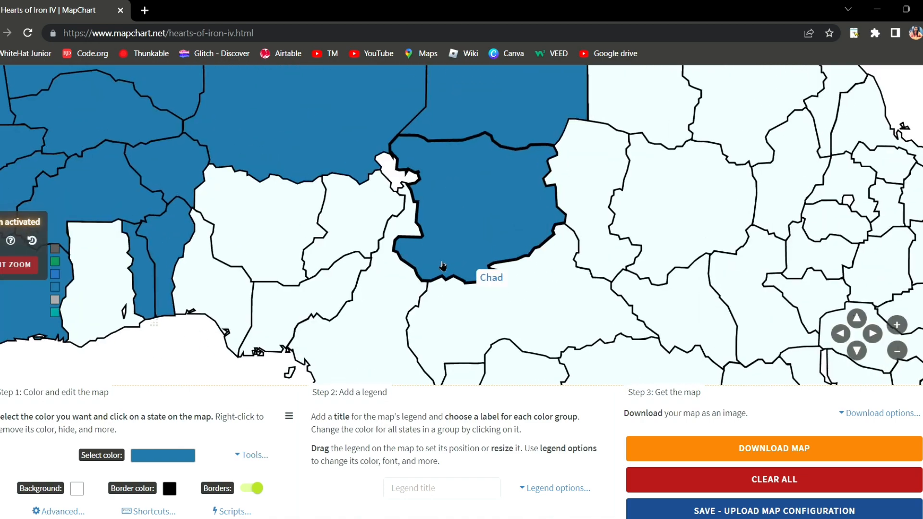
Colour the state southwest of Chad, Equatorial Africa and the coastal states south of them in France's blue.
click(416, 287)
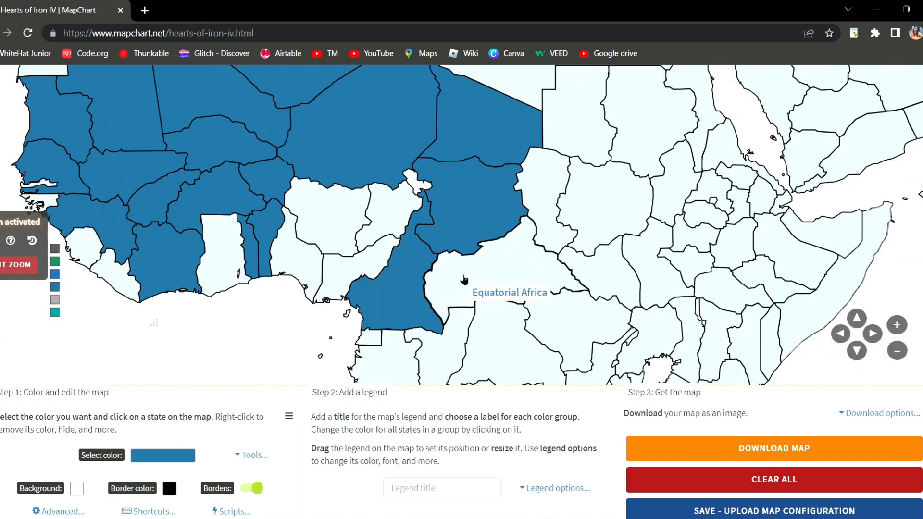
click(437, 288)
click(442, 313)
mouse_move(442, 313)
mouse_down()
mouse_move(456, 210)
mouse_move(445, 260)
mouse_up()
click(420, 270)
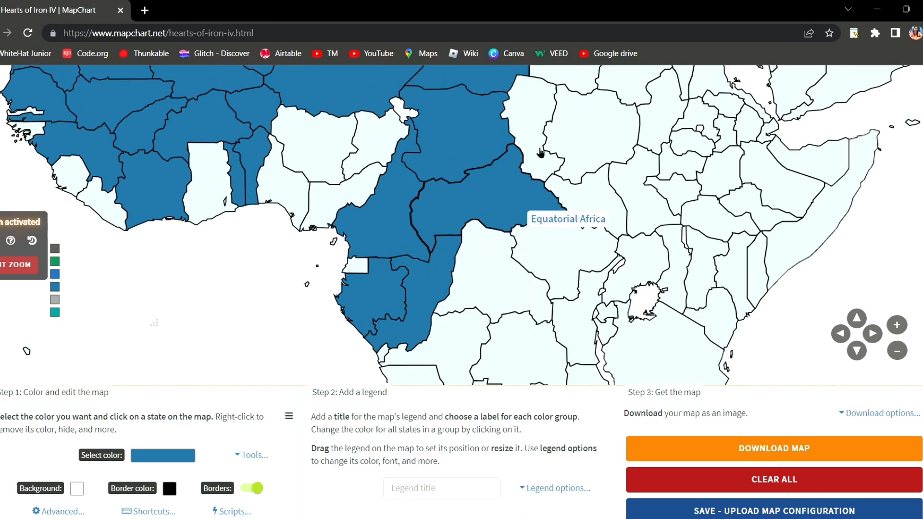
Colour the small coastal state at the Red Sea's southern mouth (Djibouti) and the island of Madagascar in France's blue.
drag(517, 141, 275, 331)
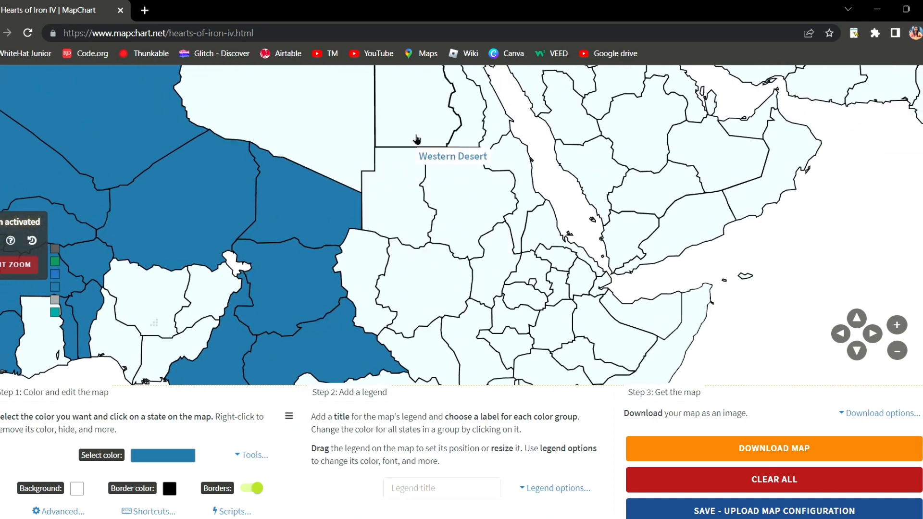
click(612, 287)
drag(740, 334, 789, 40)
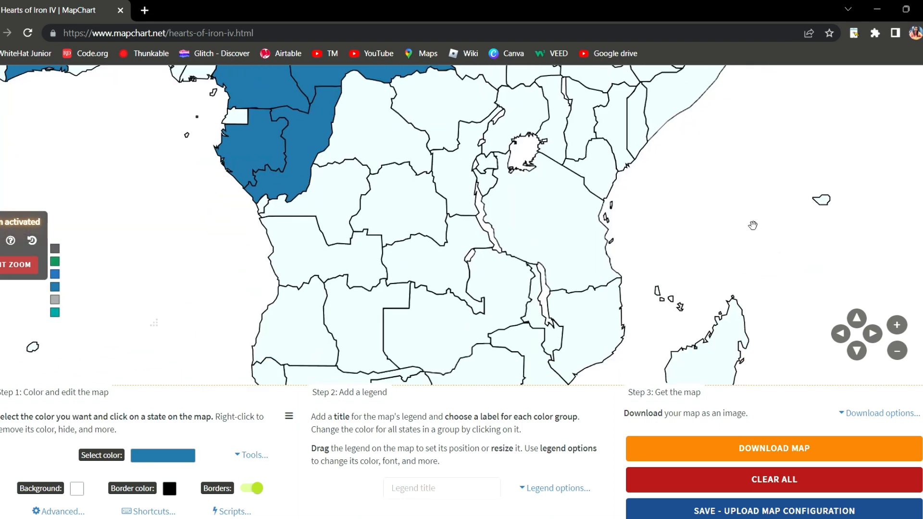
drag(753, 224, 766, 131)
scroll(562, 251, down, 2)
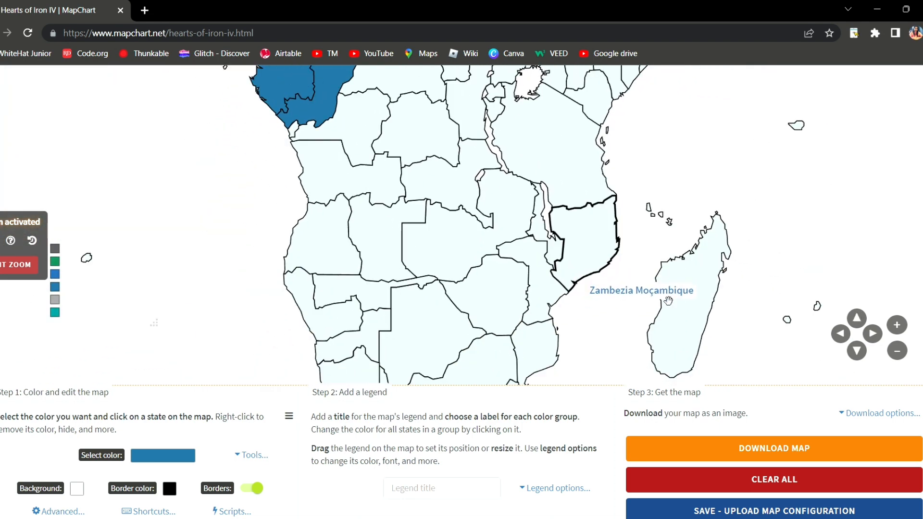
click(677, 310)
Colour Cambodia and the neighbouring Vietnamese and Laotian states of Indochina in France's blue.
mouse_move(792, 145)
mouse_down()
mouse_move(682, 309)
mouse_move(416, 336)
mouse_up()
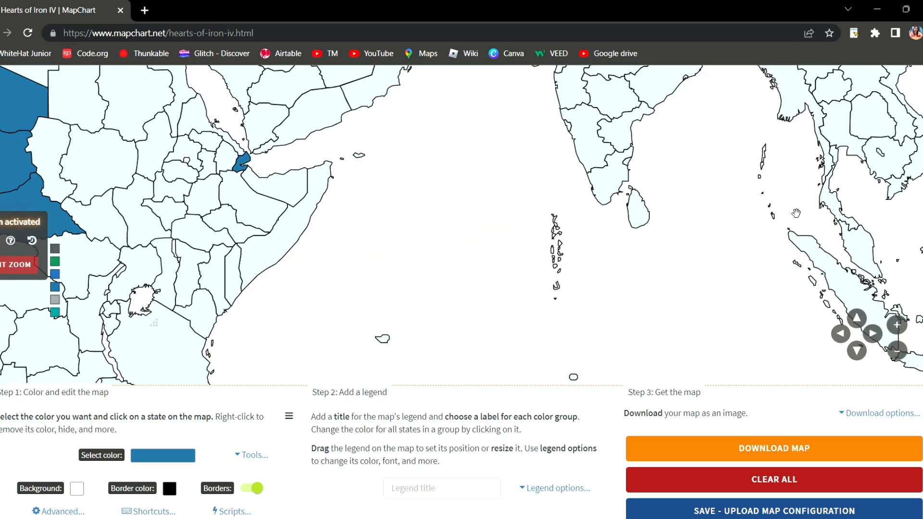
drag(709, 279, 423, 415)
click(618, 294)
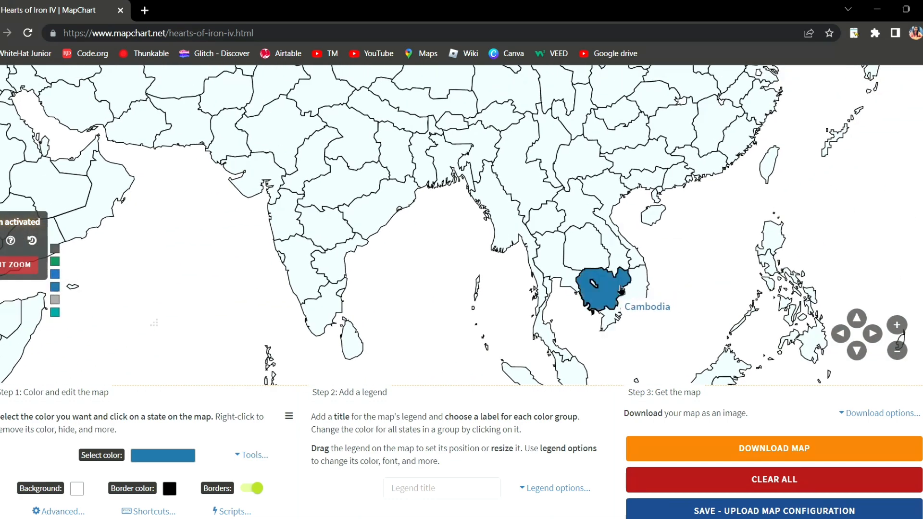
click(638, 285)
click(634, 255)
click(620, 254)
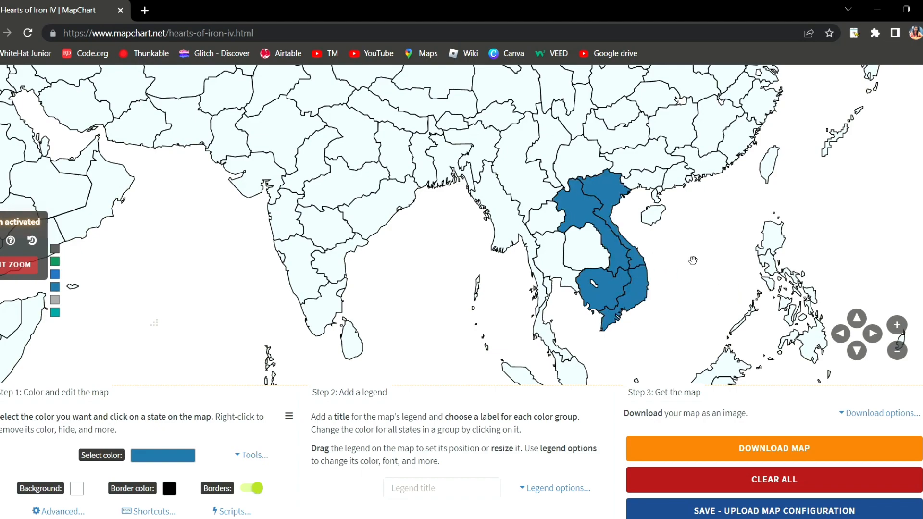
Colour French Guiana on South America's northeastern coast in France's blue.
drag(716, 260, 815, 312)
scroll(815, 312, down, 1)
mouse_move(375, 317)
mouse_down()
mouse_move(415, 323)
mouse_move(708, 266)
mouse_up()
scroll(708, 267, down, 1)
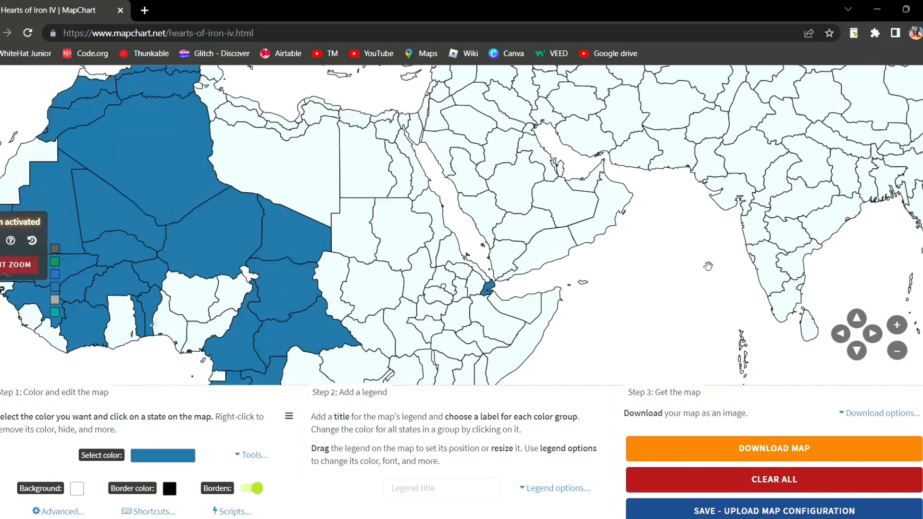
scroll(708, 267, down, 5)
drag(271, 320, 339, 390)
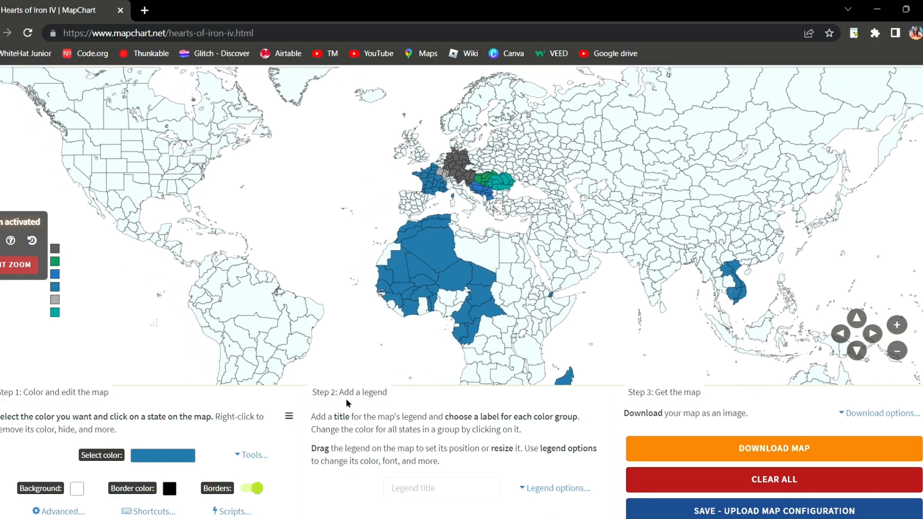
scroll(328, 239, up, 3)
drag(326, 257, 512, 338)
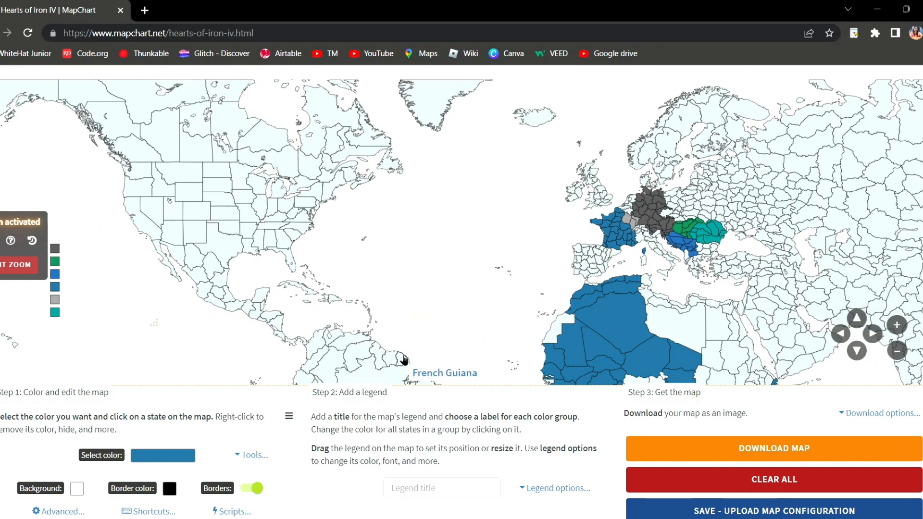
scroll(441, 302, up, 3)
drag(441, 303, 484, 152)
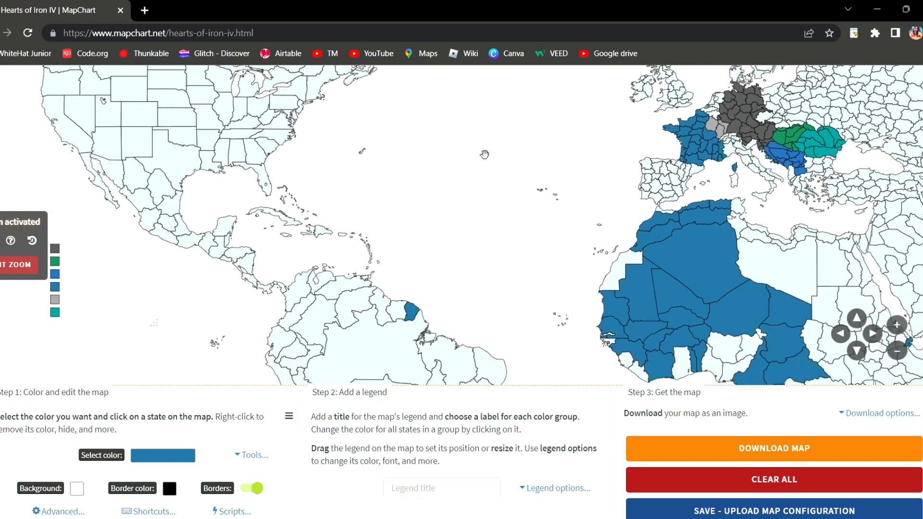
Colour Deir az Zur and the adjoining Syrian and Lebanese states in France's blue.
scroll(340, 217, up, 2)
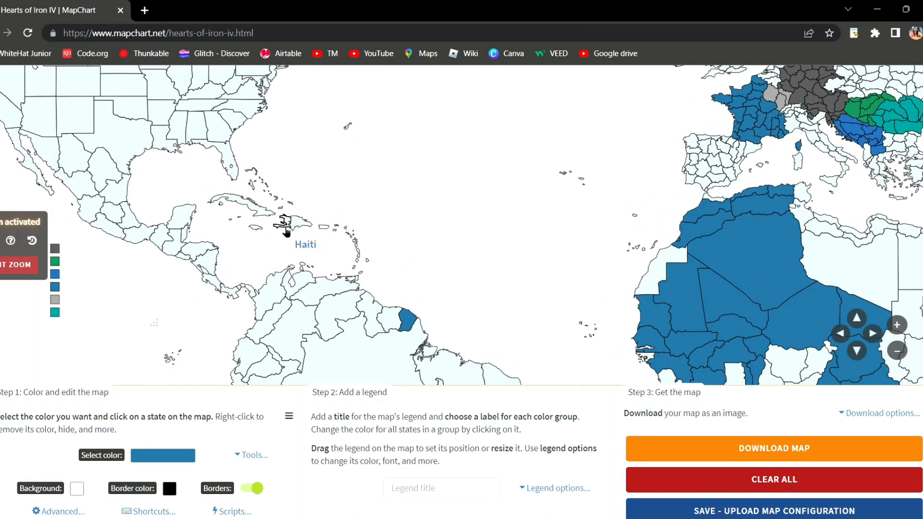
drag(581, 288, 284, 296)
scroll(429, 277, up, 1)
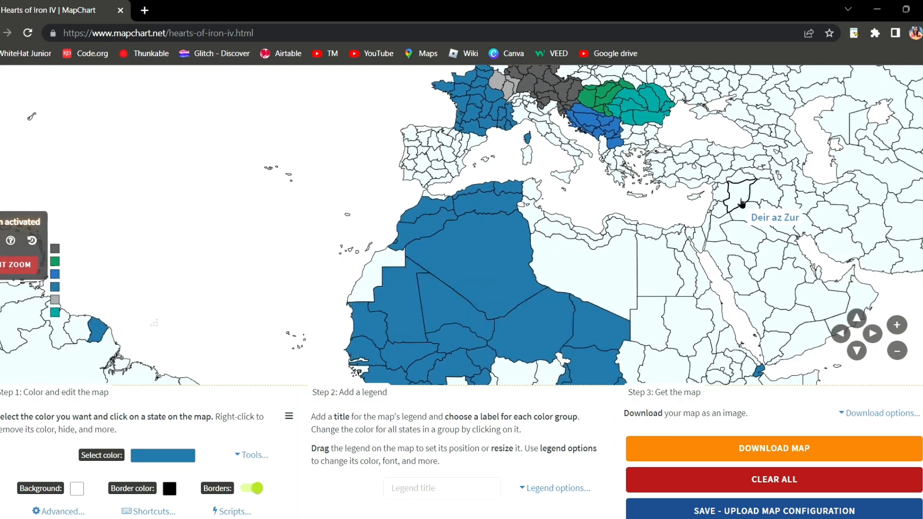
scroll(750, 204, up, 1)
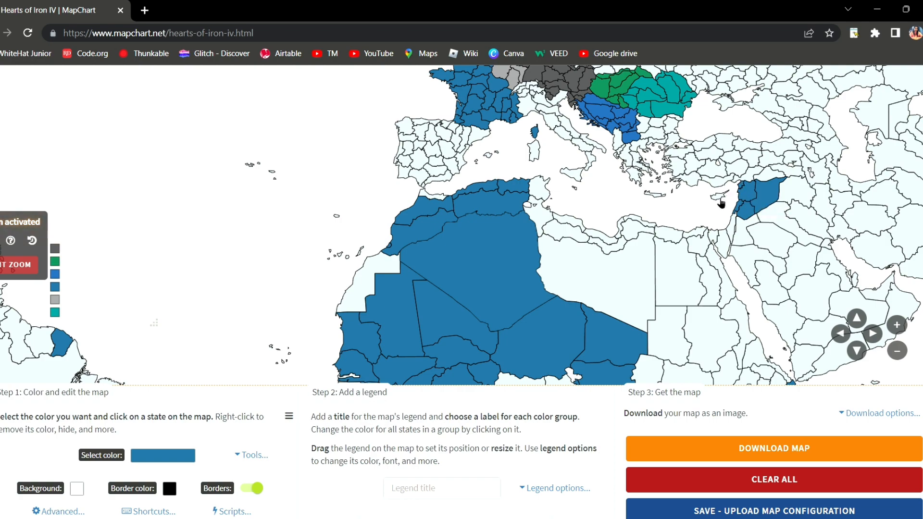
Colour Yugoslavia's northern strip bordering Hungary and its northwestern Adriatic coastal state light gray.
drag(700, 214, 571, 359)
scroll(563, 315, up, 2)
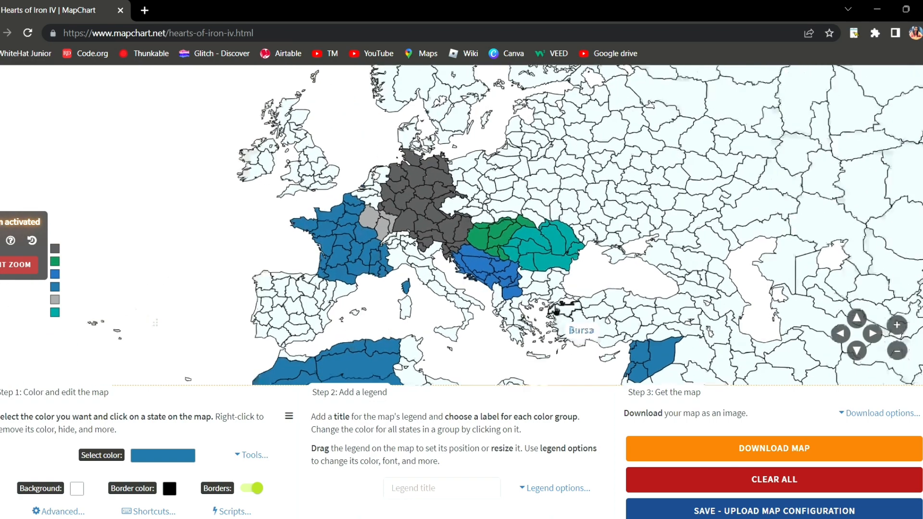
scroll(747, 261, up, 1)
scroll(285, 340, down, 4)
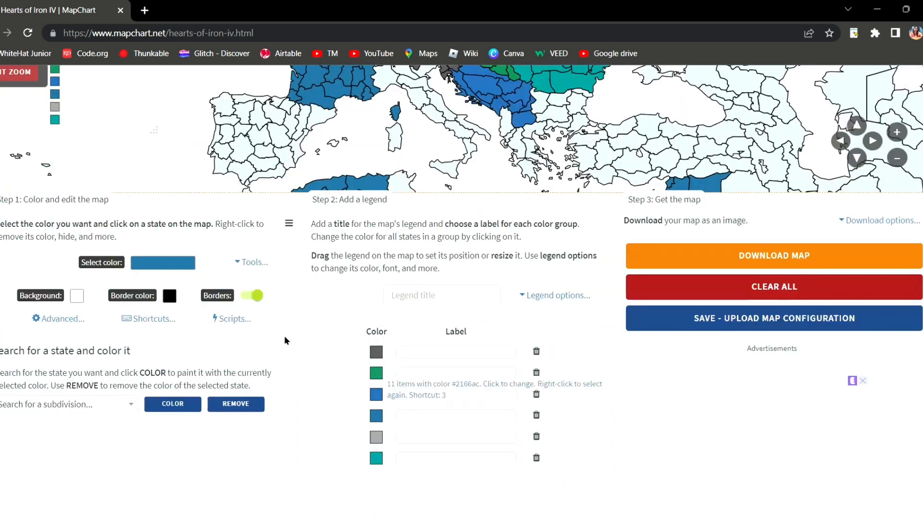
click(179, 263)
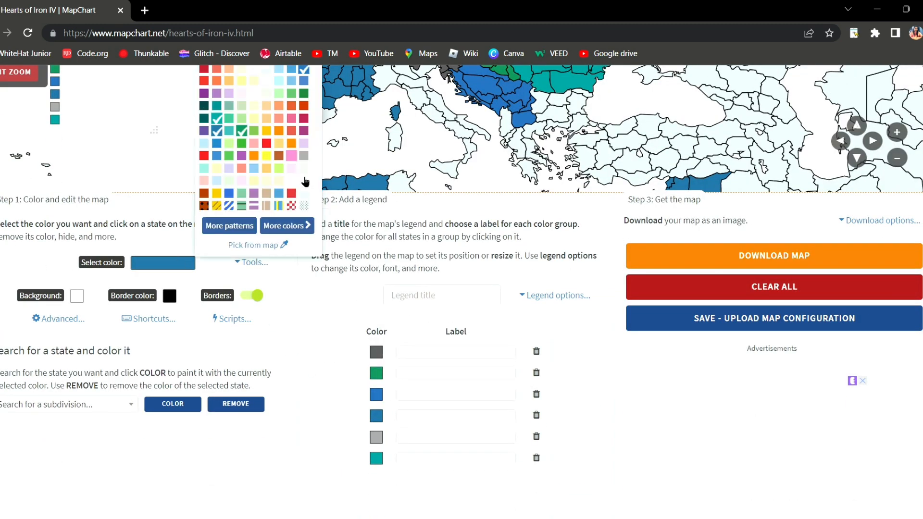
scroll(256, 187, up, 2)
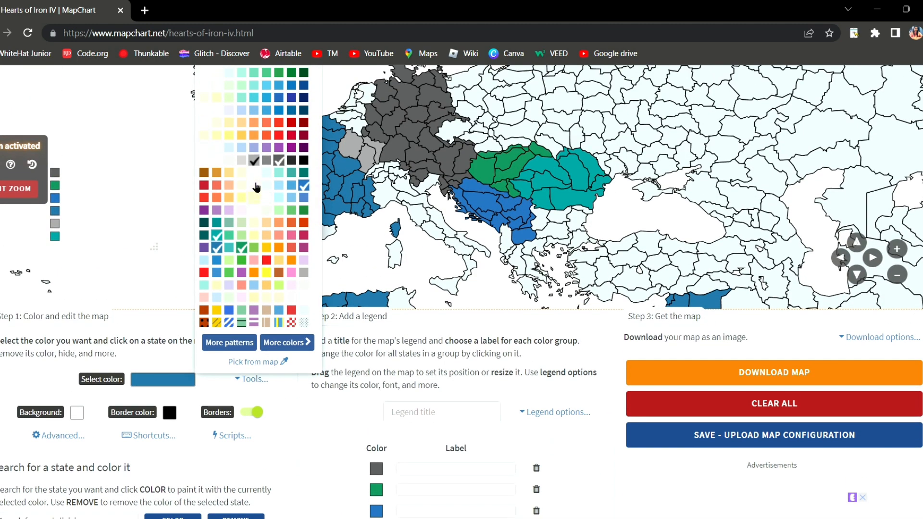
click(244, 164)
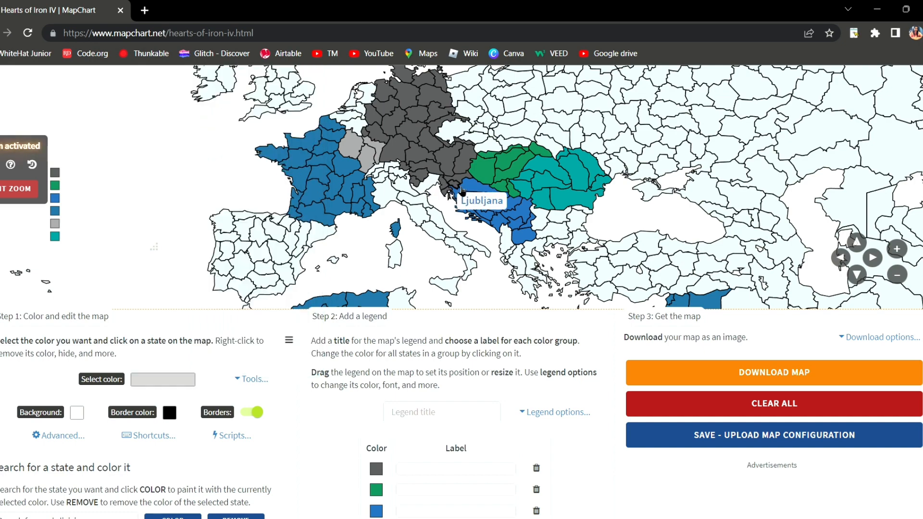
scroll(464, 199, down, 3)
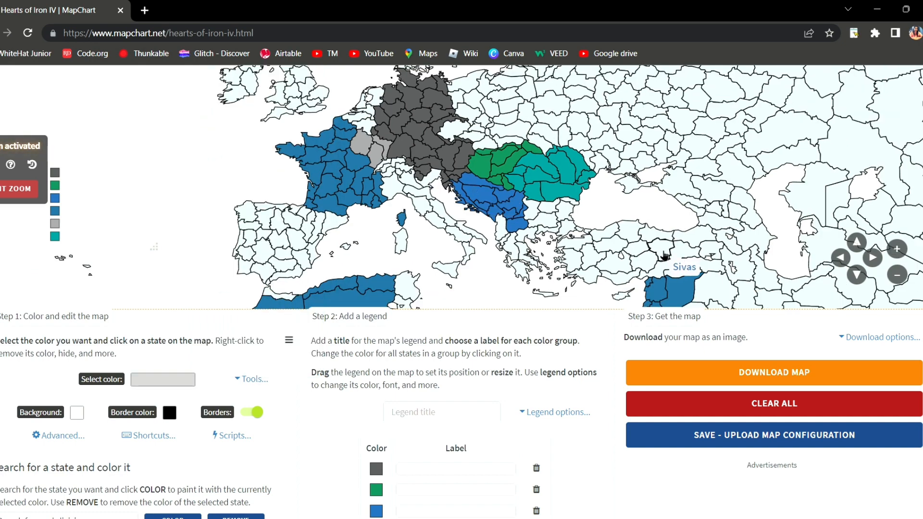
scroll(488, 199, up, 3)
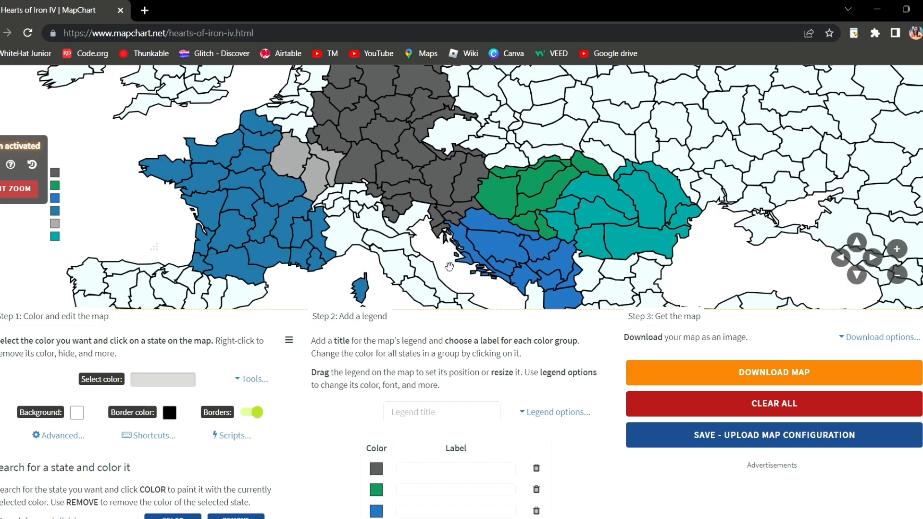
drag(449, 268, 408, 213)
scroll(494, 322, up, 3)
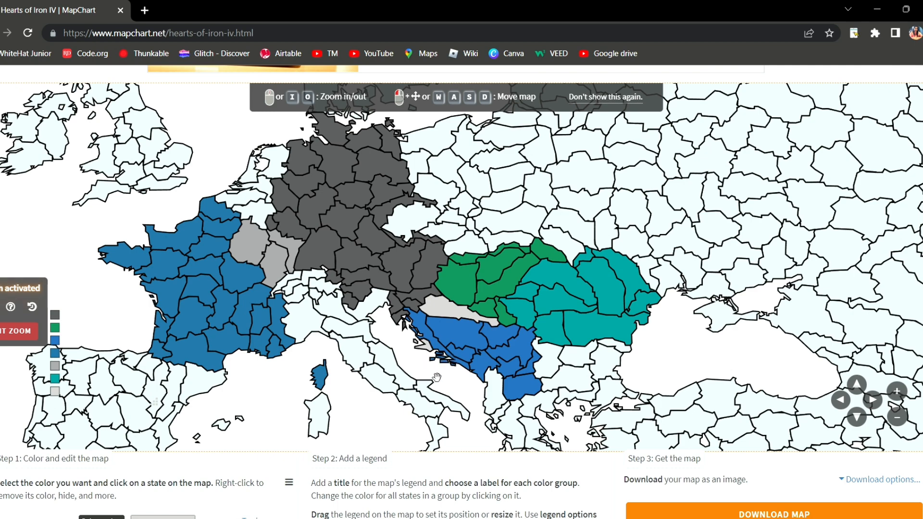
Colour the small coastal state at Syria's northwestern corner and Constantine in Algeria light gray.
drag(465, 344, 649, 184)
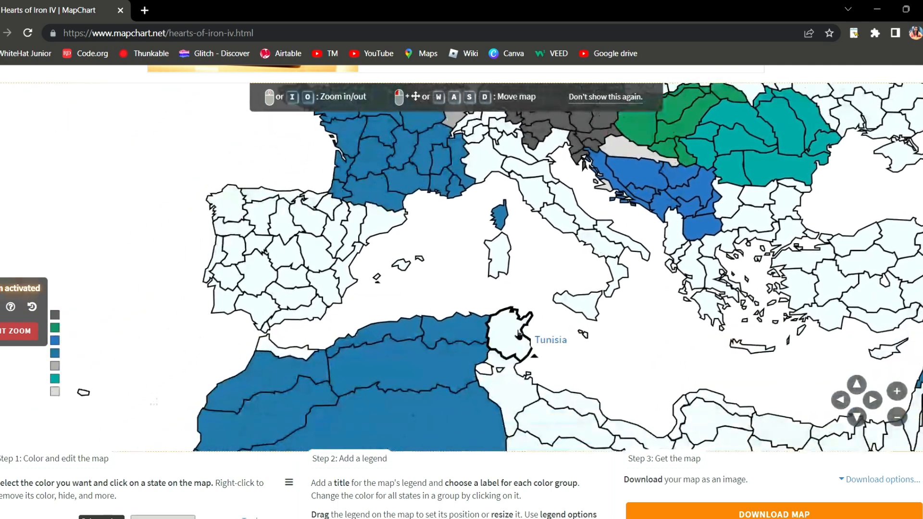
drag(544, 306, 507, 241)
drag(692, 315, 479, 255)
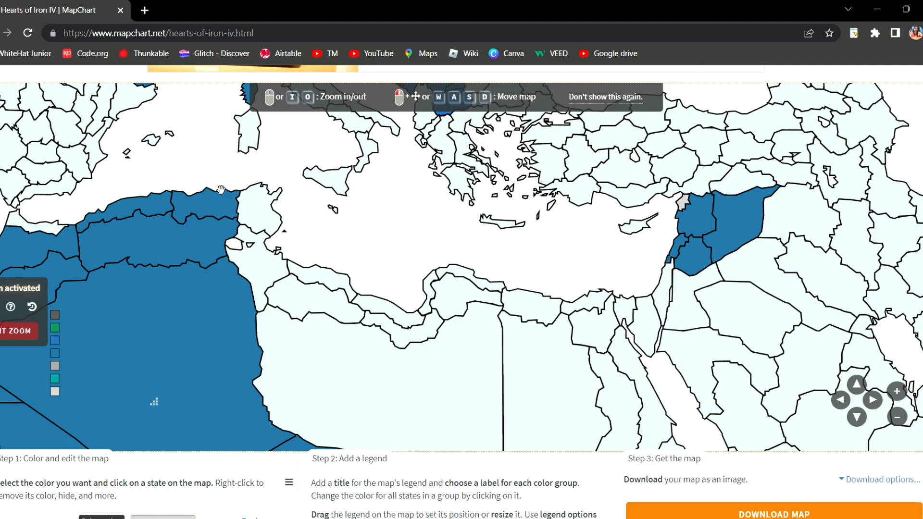
drag(220, 189, 268, 243)
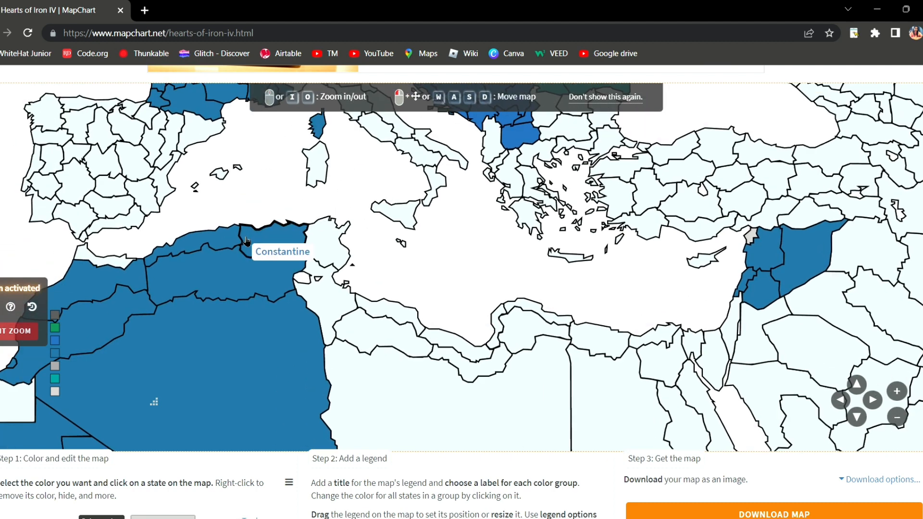
click(270, 243)
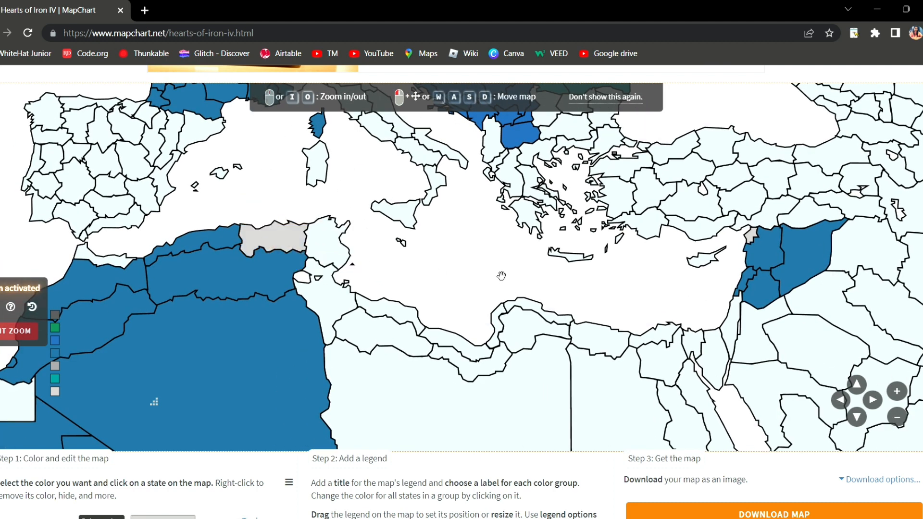
Colour the coastal state west of Middle Congo (Gabon) and Middle Congo itself light gray.
drag(501, 275, 689, 201)
drag(181, 327, 368, 88)
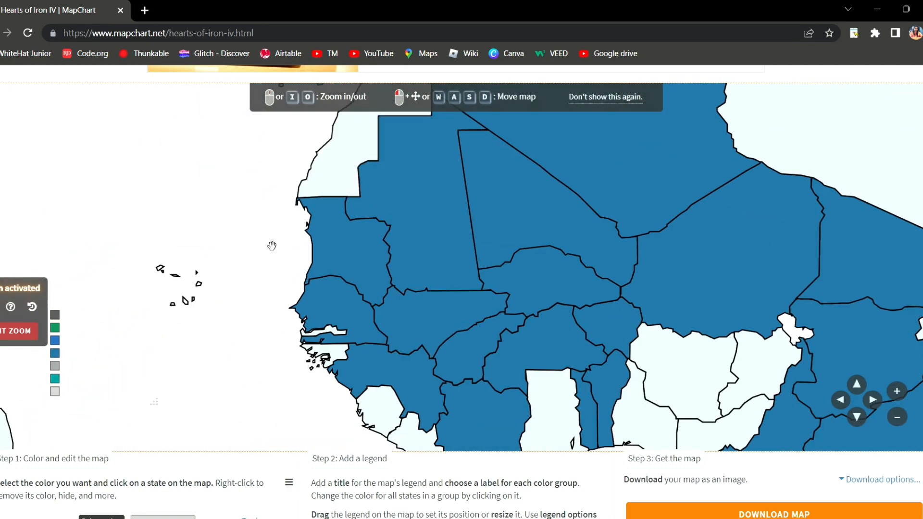
drag(271, 317, 213, 115)
drag(459, 342, 307, 274)
click(552, 303)
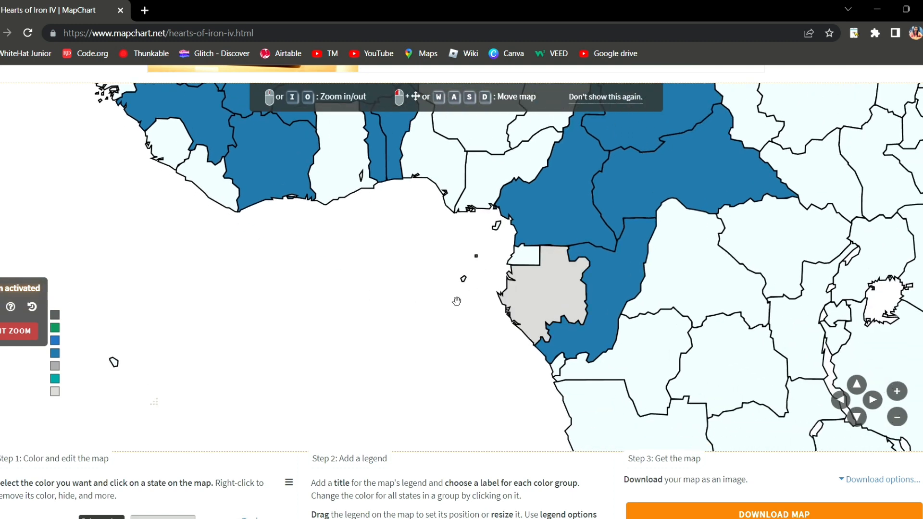
click(596, 292)
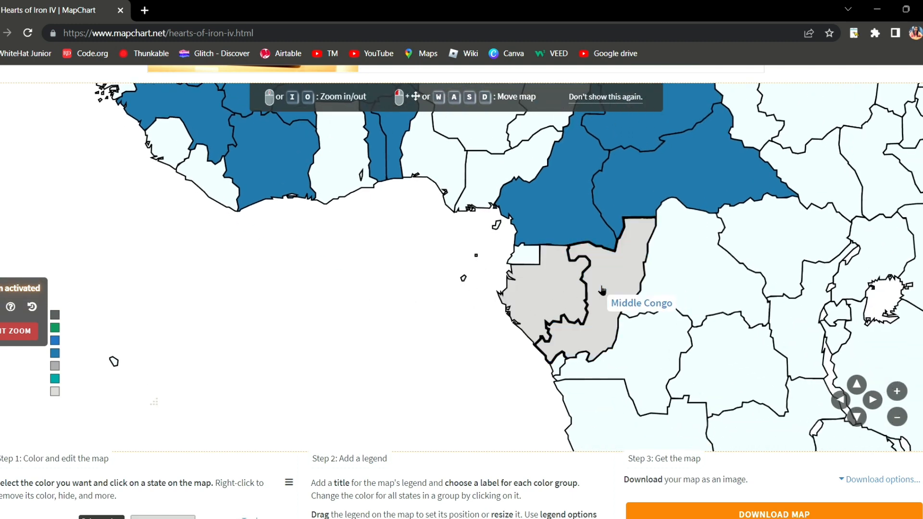
Colour Sidi Ifni, Marrakech, Casablanca and Algiers light gray.
drag(591, 308, 409, 427)
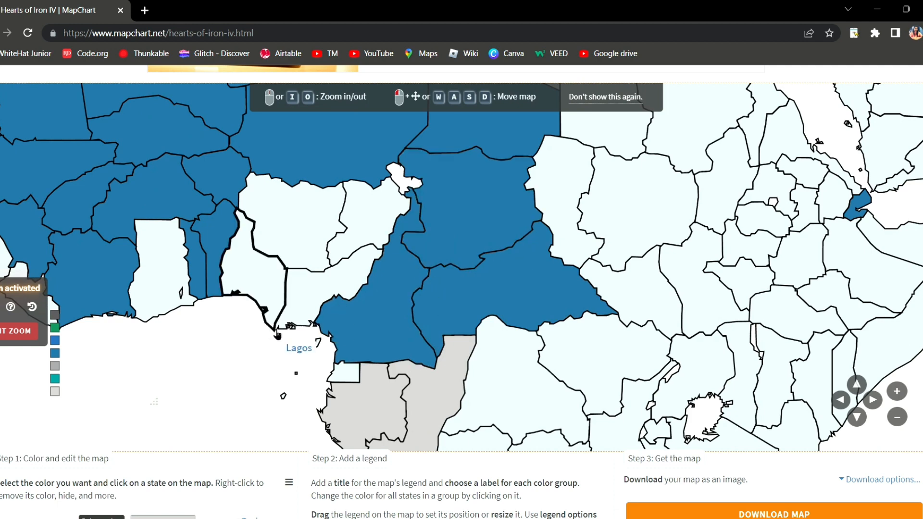
drag(270, 326, 417, 419)
drag(149, 419, 317, 468)
drag(226, 227, 151, 455)
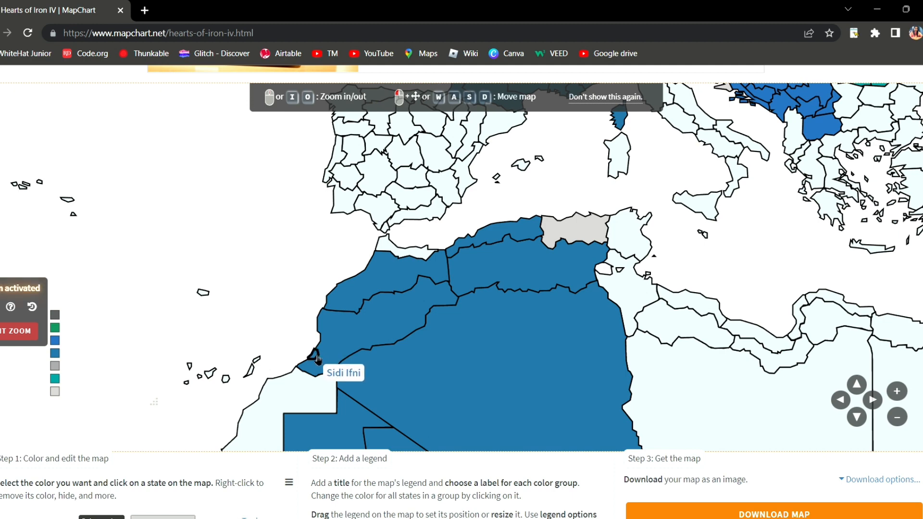
click(317, 360)
click(350, 333)
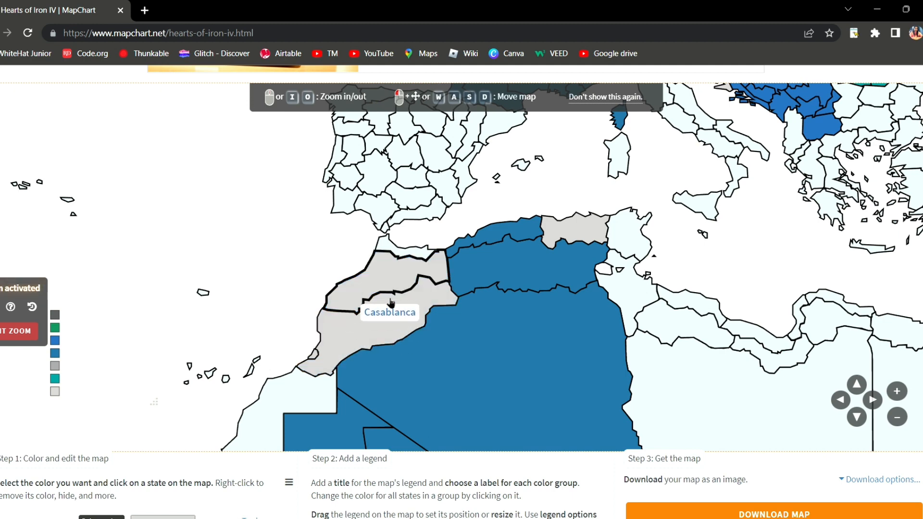
click(484, 242)
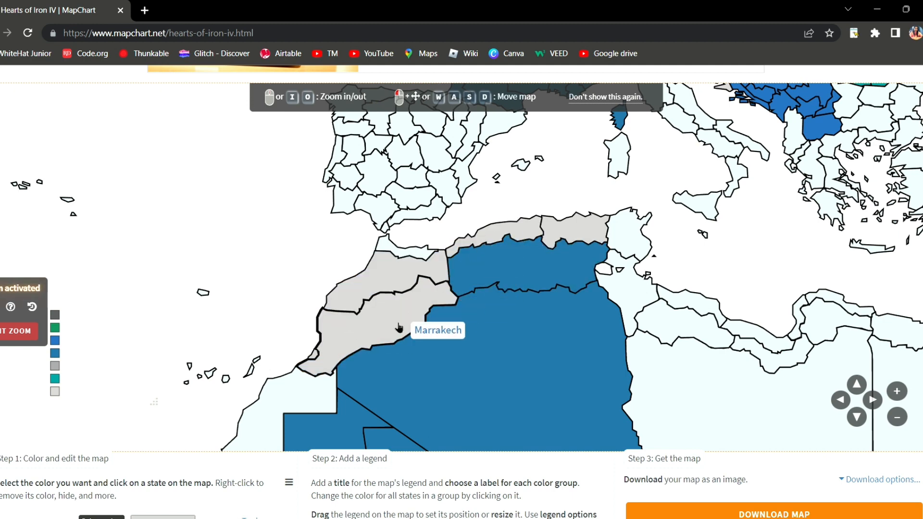
drag(363, 361, 446, 223)
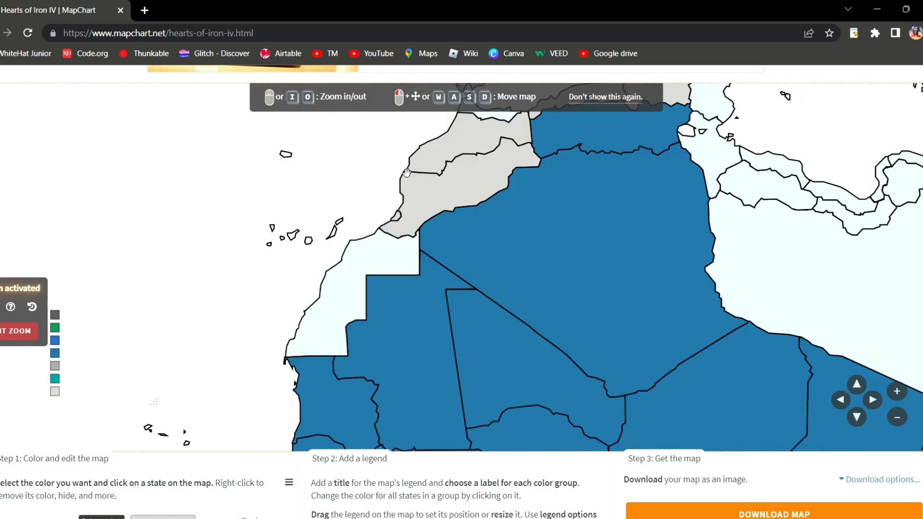
drag(407, 173, 260, 390)
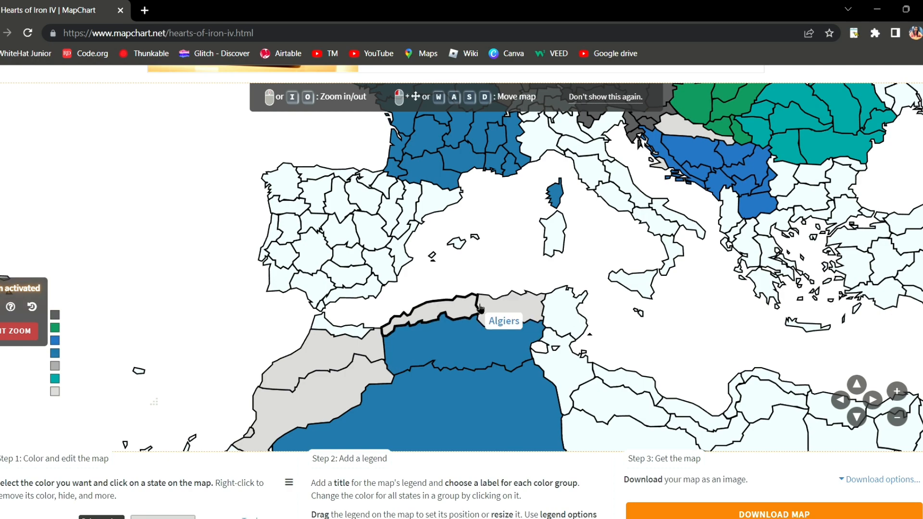
drag(480, 308, 528, 194)
drag(340, 301, 484, 27)
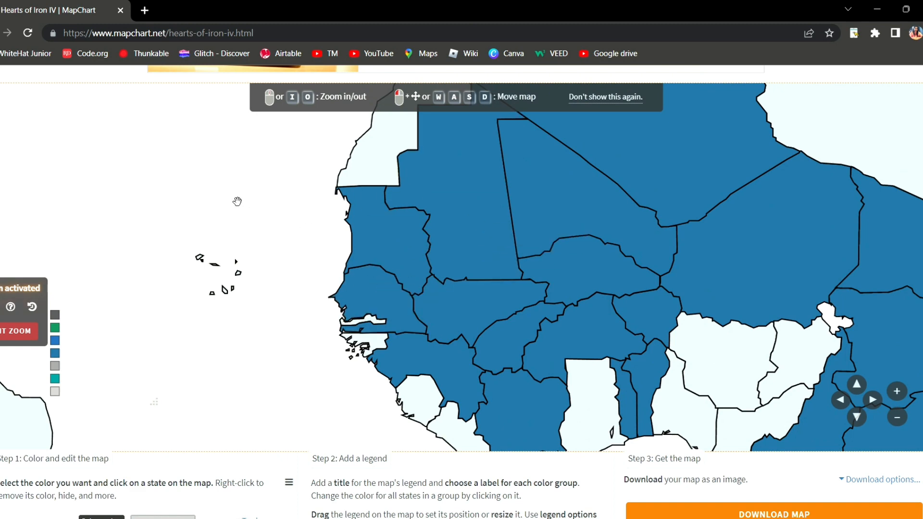
Colour Banat, the state just north of it, North Transylvania, Transylvania and the Yugoslav state southwest of Banat light green.
drag(315, 102, 73, 445)
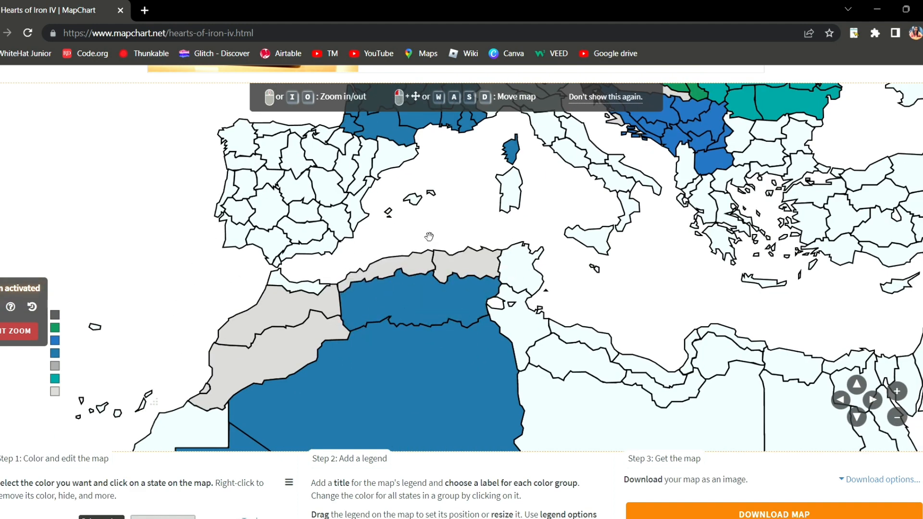
drag(429, 237, 193, 432)
scroll(152, 434, down, 2)
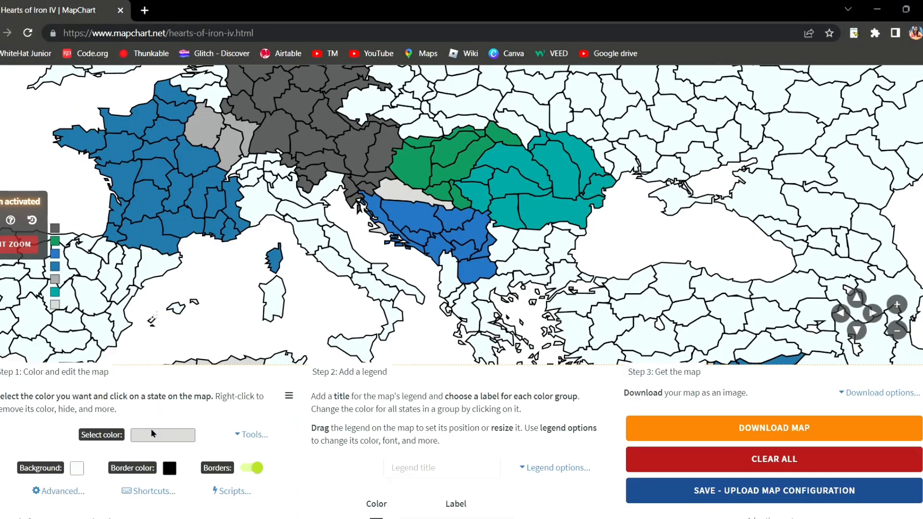
click(164, 439)
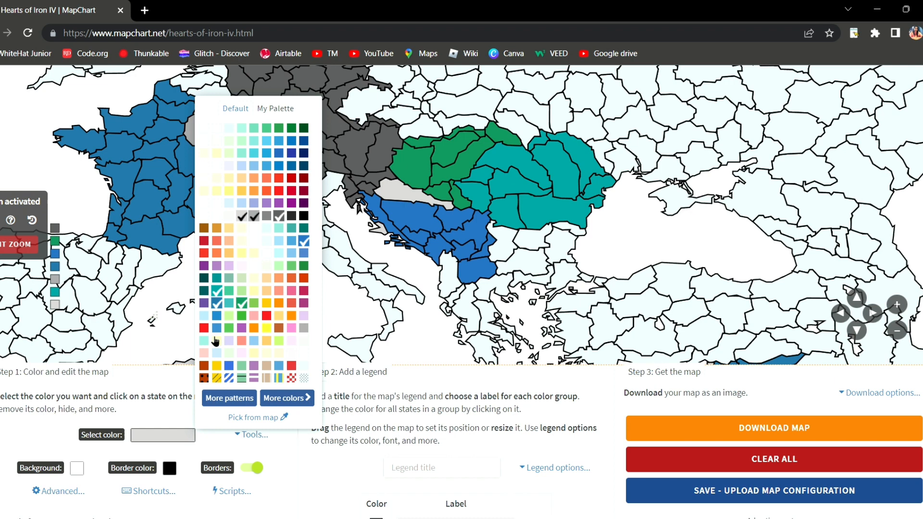
click(261, 303)
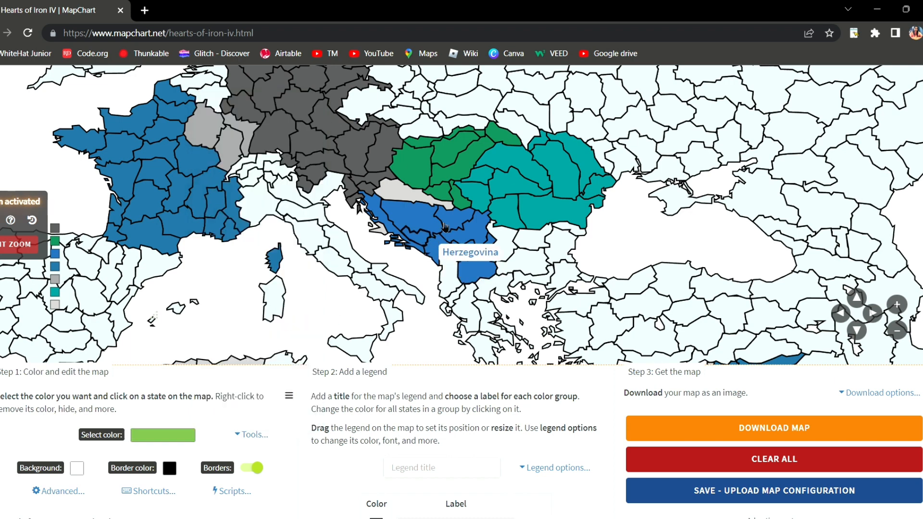
click(471, 195)
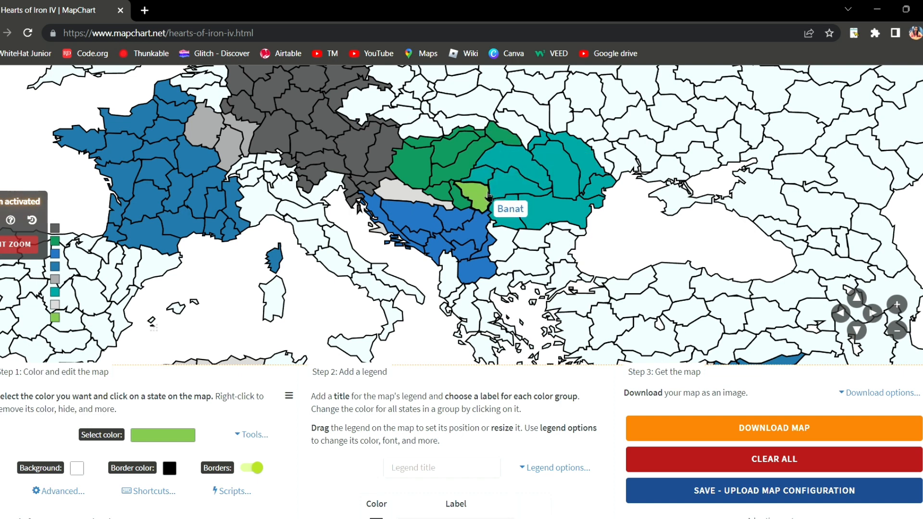
click(491, 175)
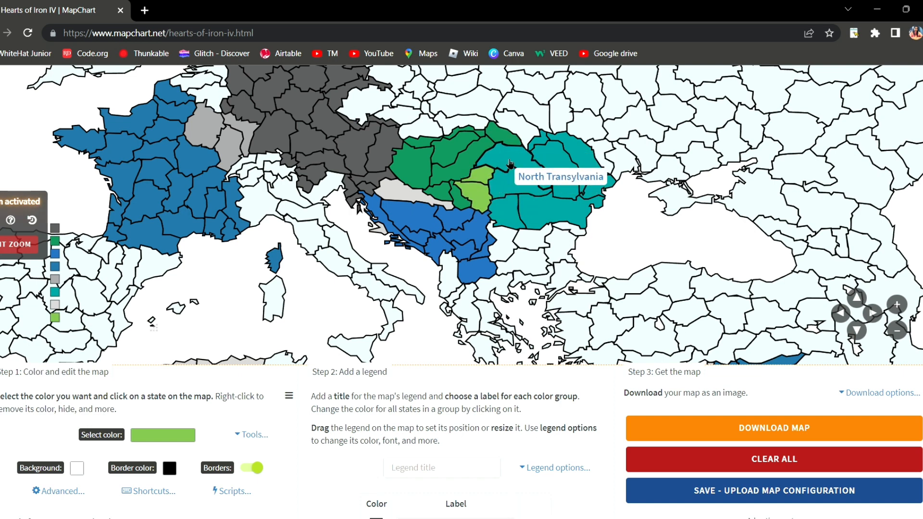
click(506, 165)
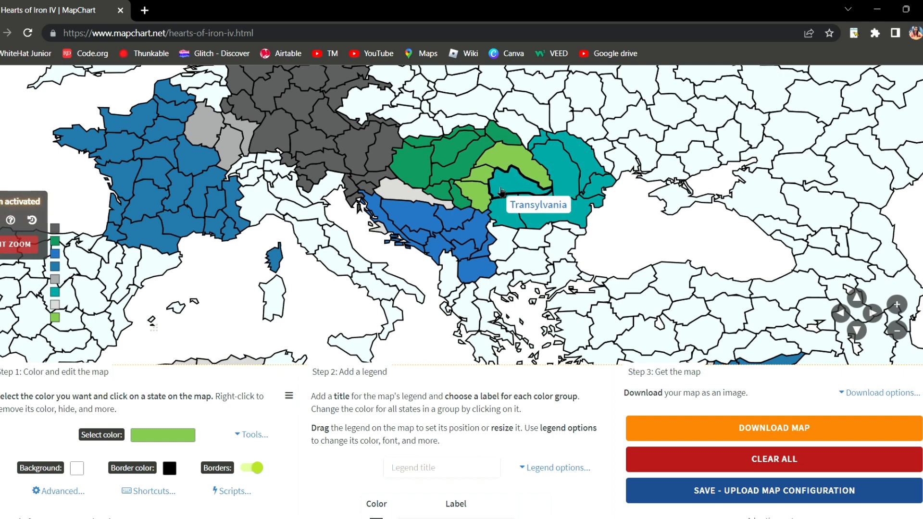
click(501, 191)
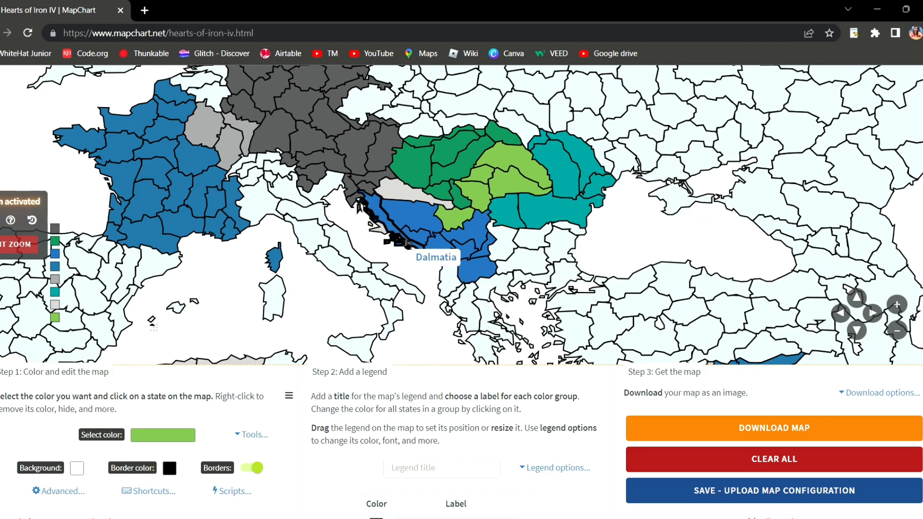
Switch back to light gray and colour Equatorial Africa and the coastal French state along its western border.
drag(409, 266, 630, 14)
drag(653, 149, 726, 6)
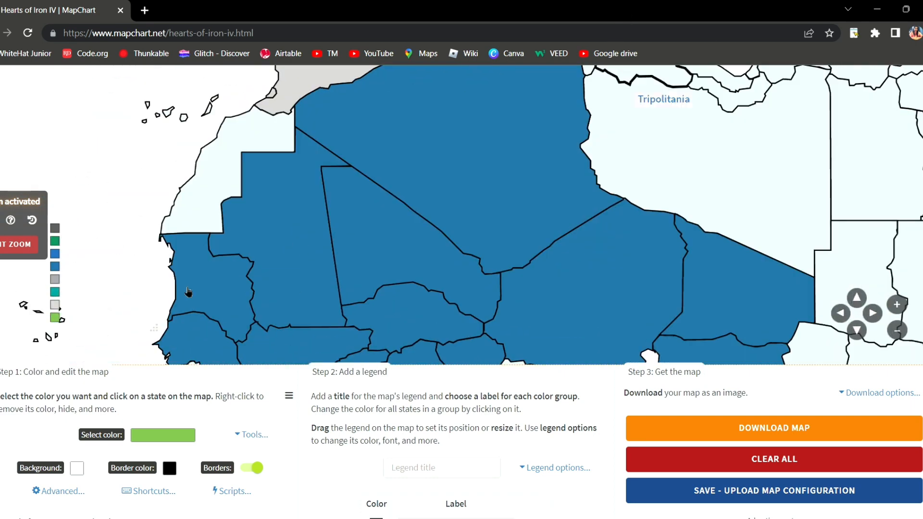
click(152, 435)
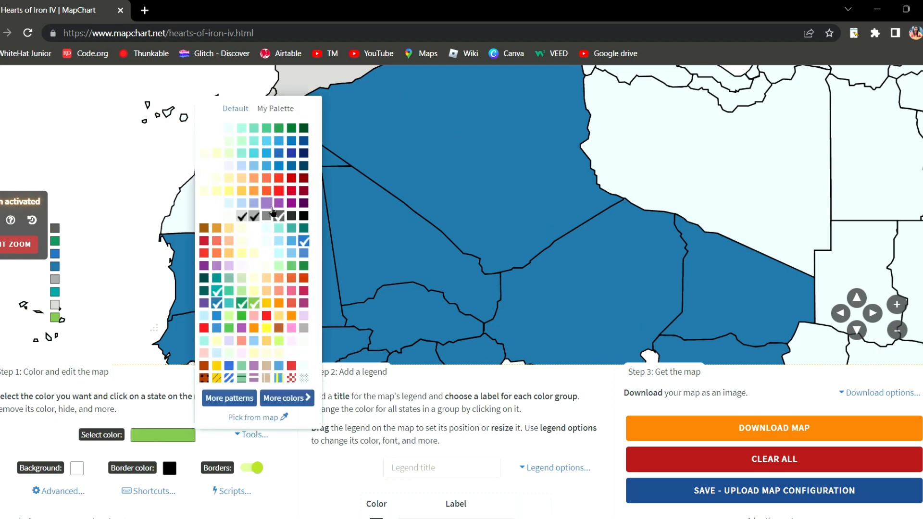
click(248, 219)
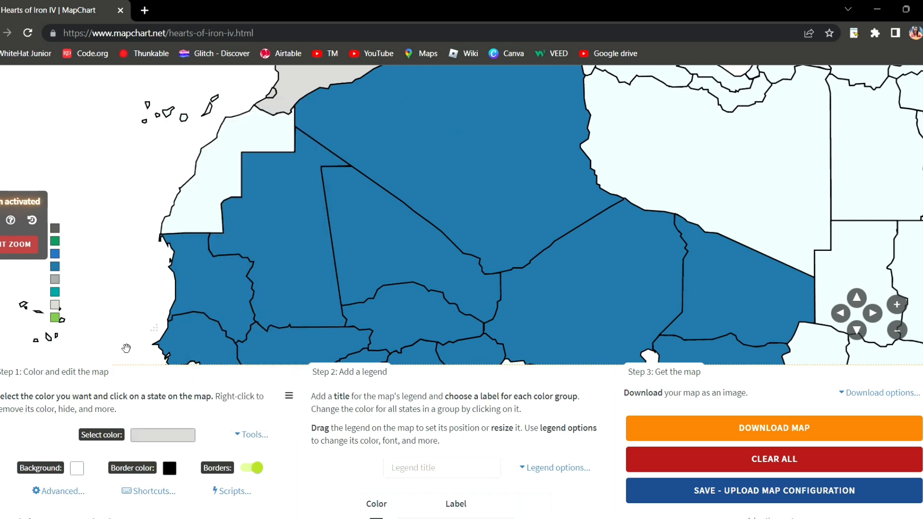
drag(157, 323, 207, 119)
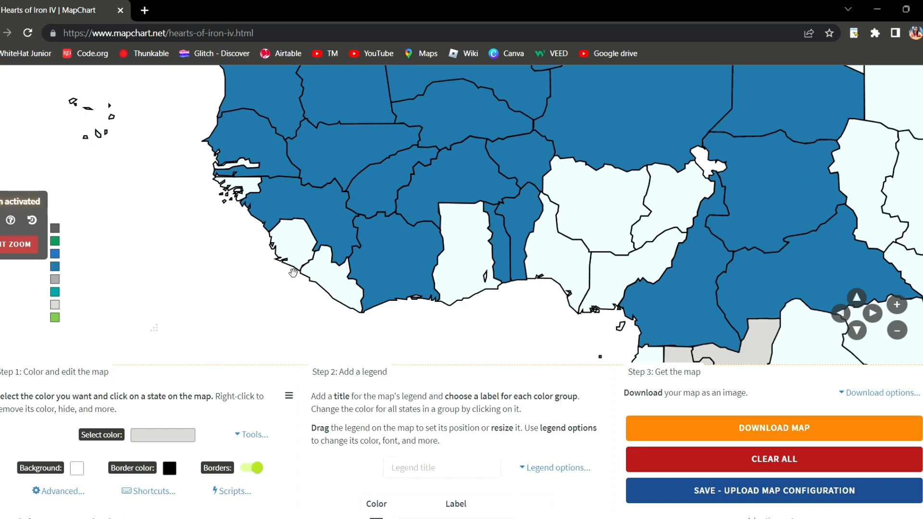
drag(454, 349, 300, 167)
drag(432, 242, 250, 427)
click(446, 278)
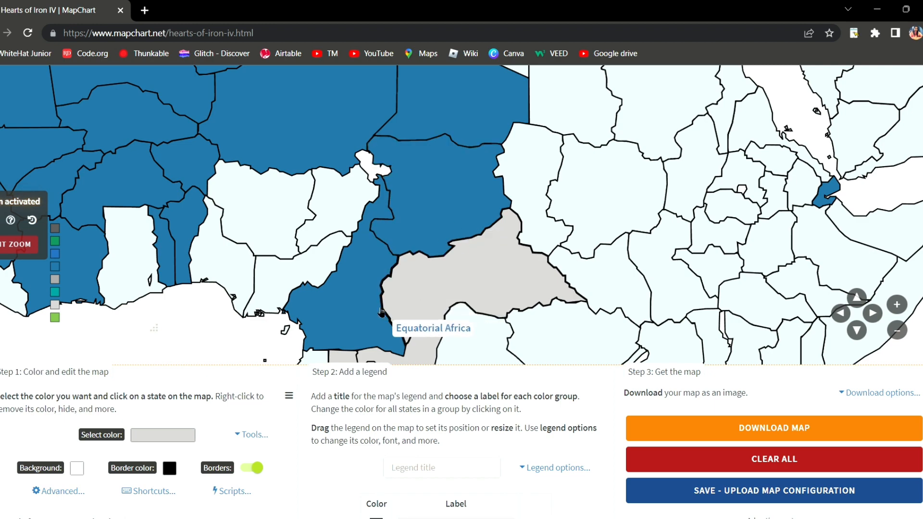
drag(360, 300, 351, 308)
click(352, 308)
drag(435, 307, 619, 311)
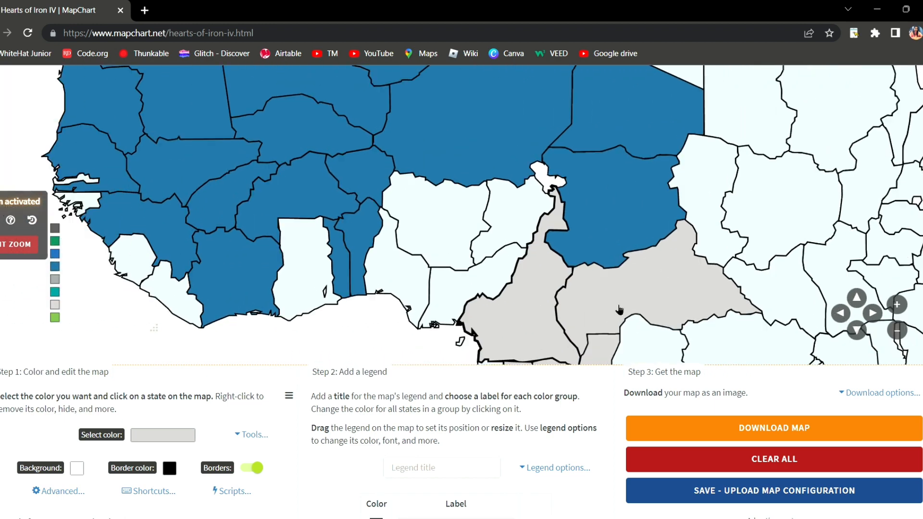
Colour Senegal and the coastal French state directly north of it light gray.
scroll(447, 308, up, 5)
scroll(340, 339, down, 4)
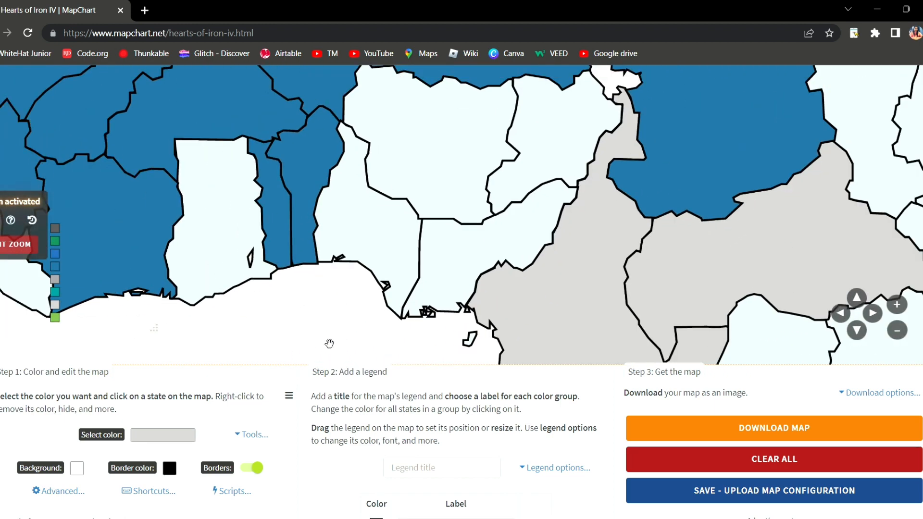
drag(329, 344, 679, 411)
scroll(242, 182, down, 1)
click(311, 140)
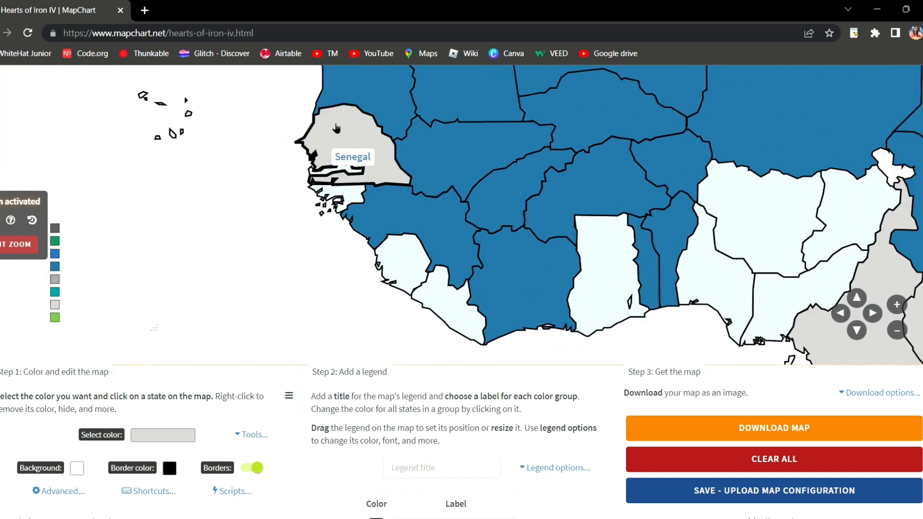
drag(401, 115, 402, 270)
scroll(399, 269, down, 2)
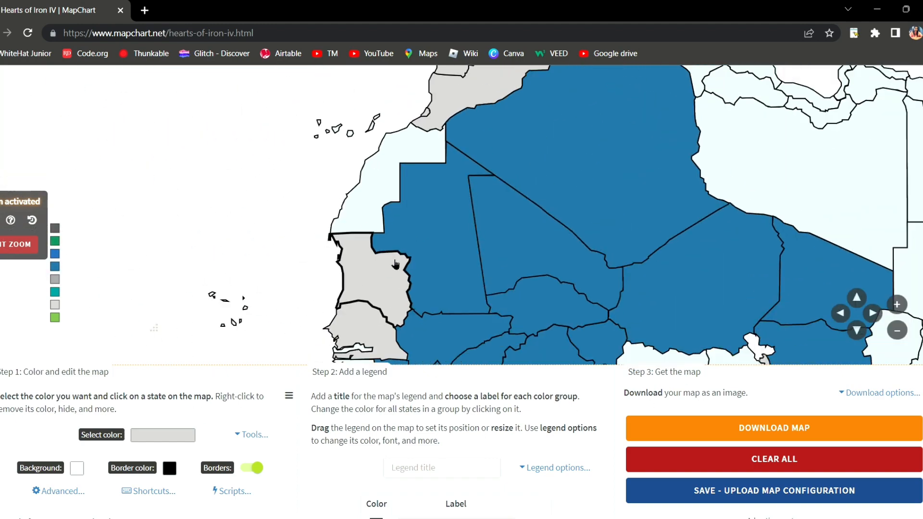
Colour Corsica, the southeastern French states including Var, and the northern French state west of the medium-gray block light gray.
drag(423, 91, 305, 318)
scroll(408, 170, up, 1)
scroll(407, 171, up, 3)
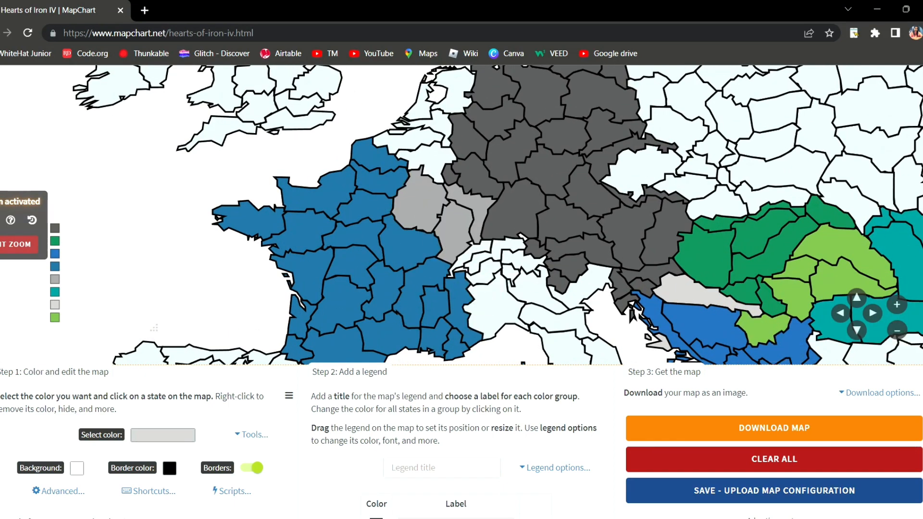
scroll(461, 292, up, 1)
drag(571, 246, 587, 131)
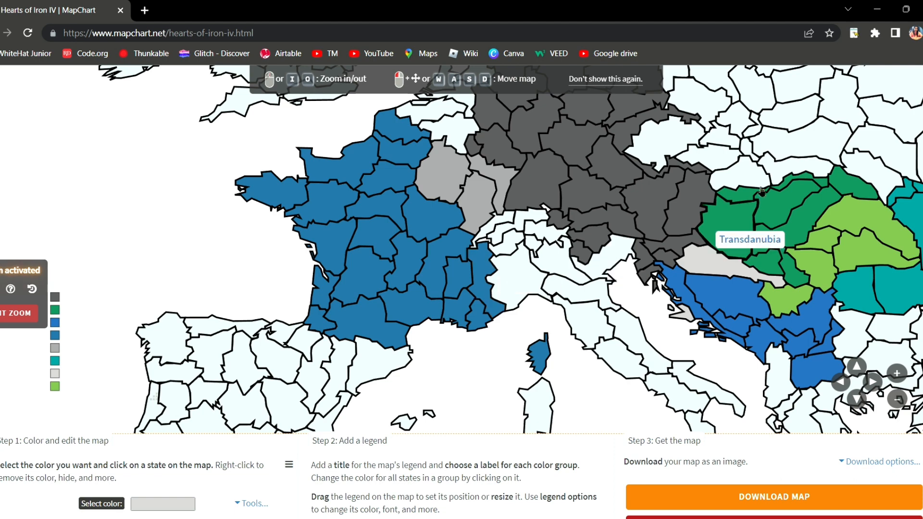
click(481, 289)
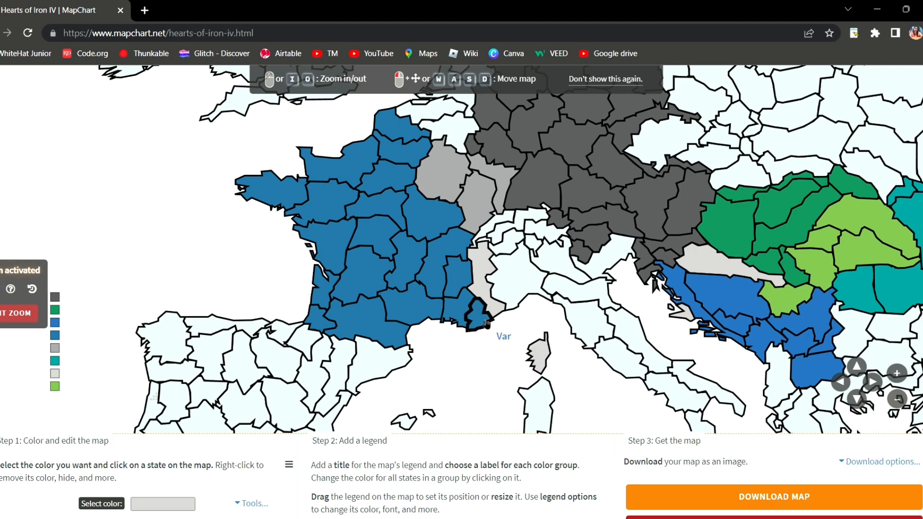
click(463, 295)
scroll(464, 294, down, 2)
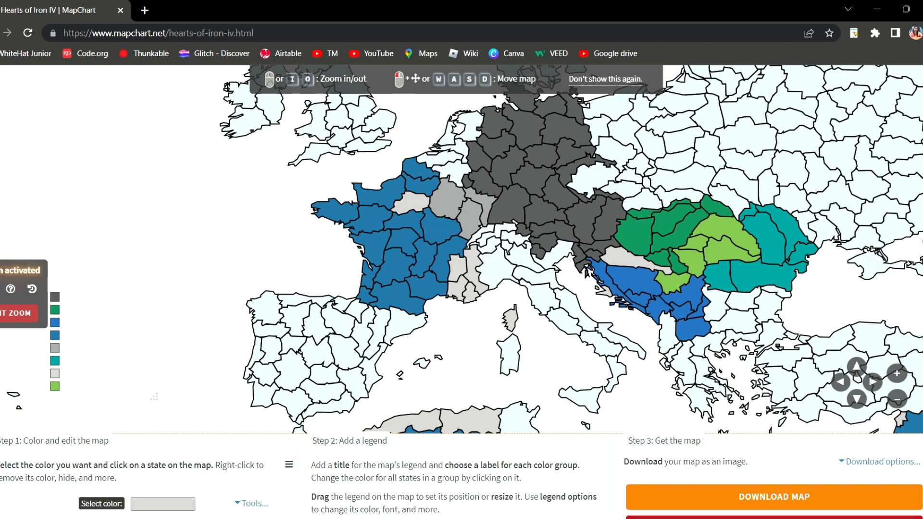
Colour Lebanon, northwestern Syria, the southern Syrian state and Deir az Zur light gray.
scroll(859, 391, down, 6)
scroll(859, 391, up, 6)
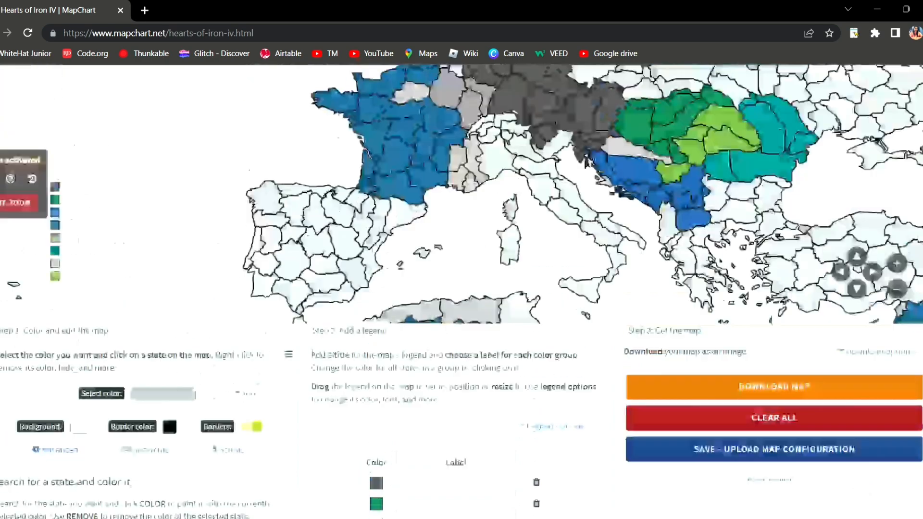
drag(361, 311, 298, 269)
scroll(346, 294, down, 2)
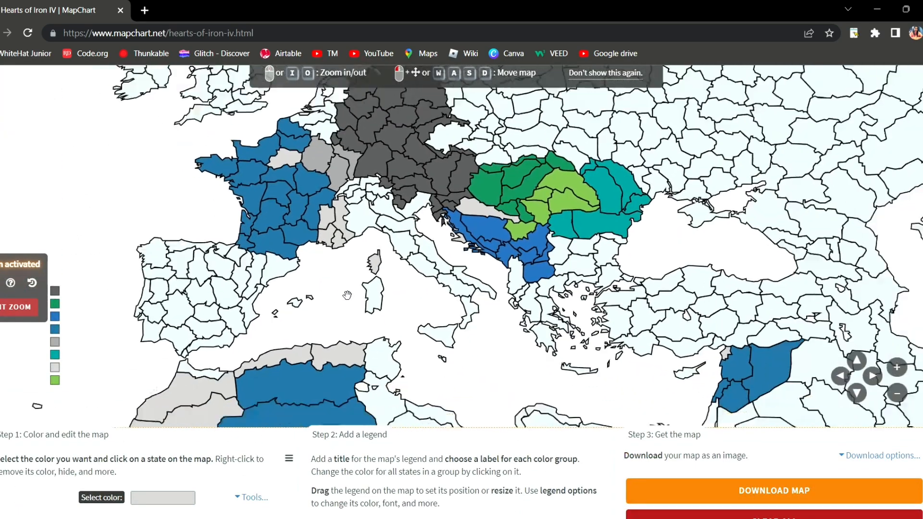
scroll(539, 294, up, 3)
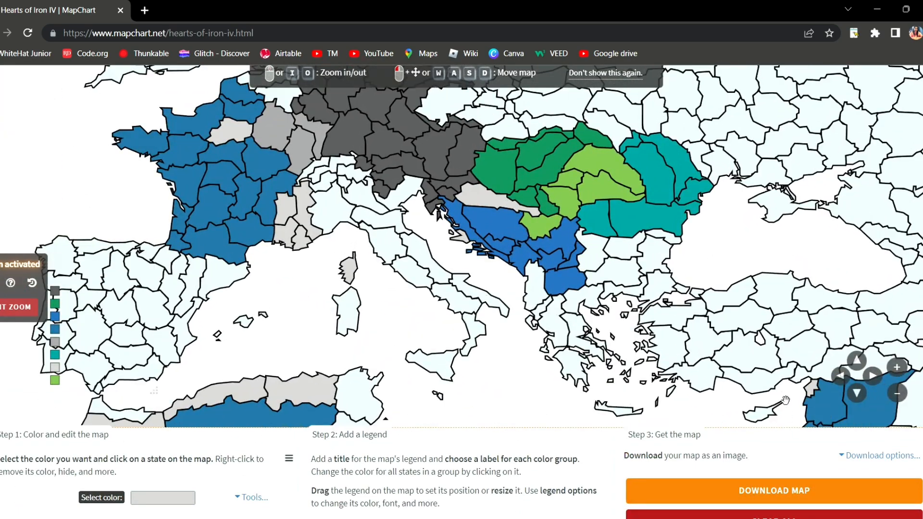
drag(805, 388, 637, 256)
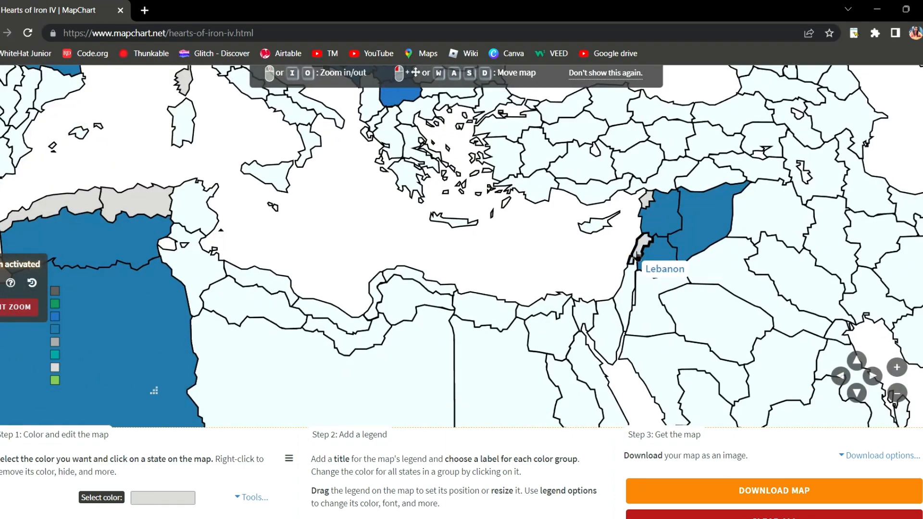
click(661, 213)
drag(685, 259, 688, 261)
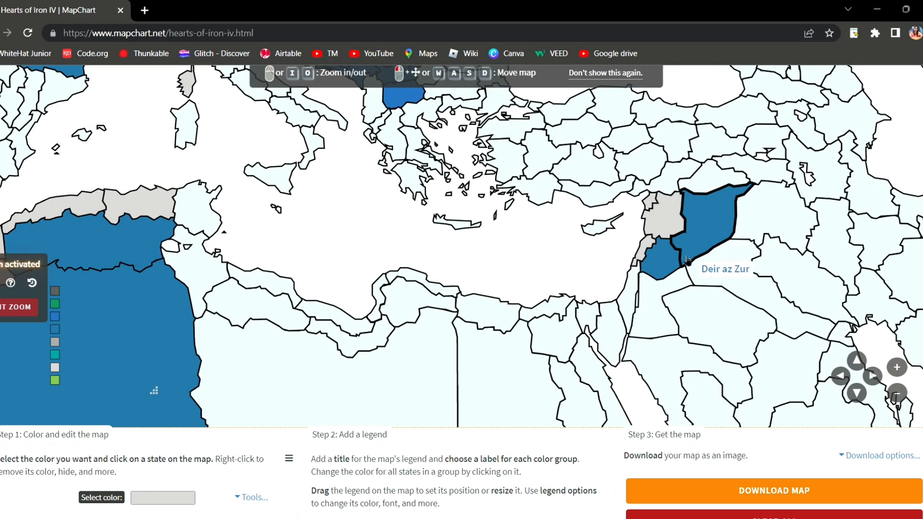
click(666, 261)
click(692, 247)
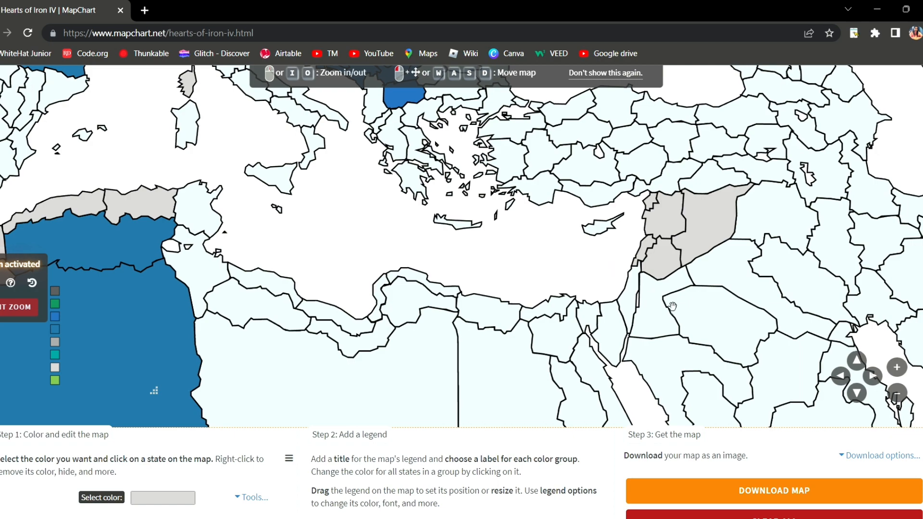
Colour Dalmatia and Bosnia in western Yugoslavia light gray.
drag(673, 306, 705, 365)
drag(689, 169, 713, 251)
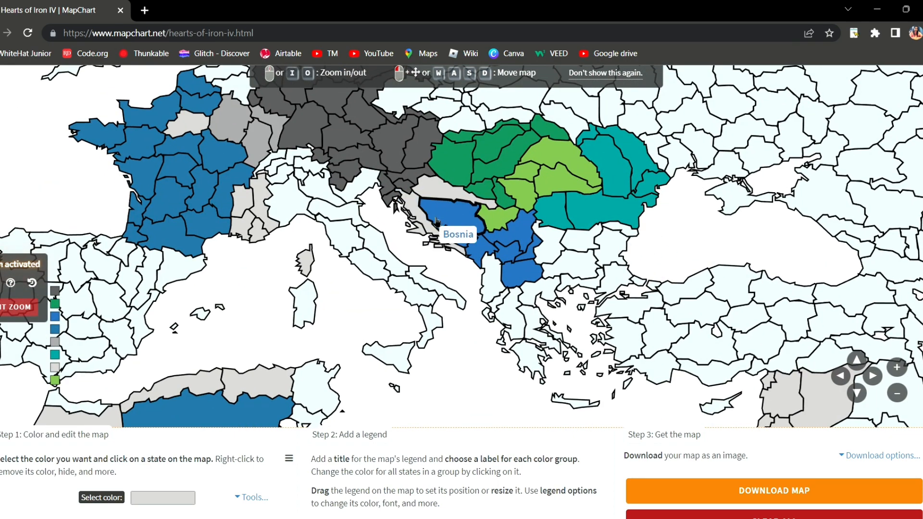
drag(724, 206, 704, 237)
scroll(461, 270, down, 1)
scroll(461, 269, up, 1)
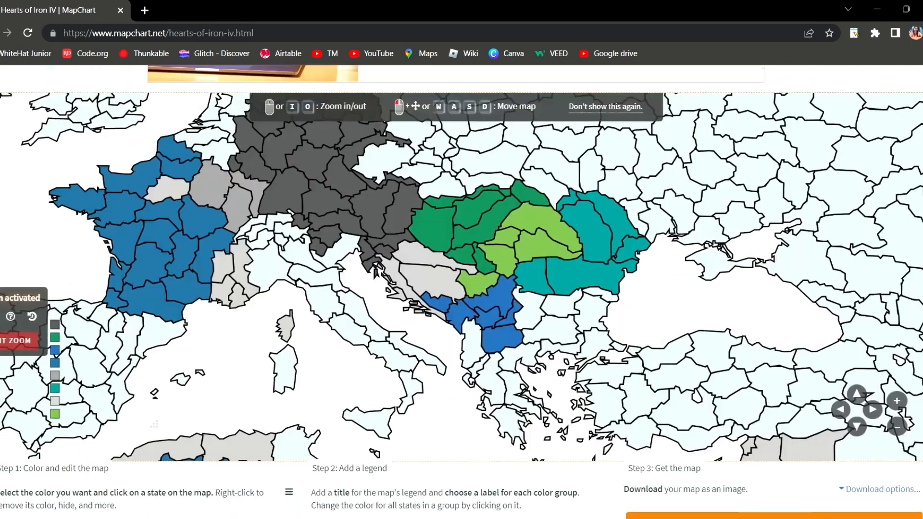
scroll(461, 269, down, 4)
scroll(461, 269, up, 4)
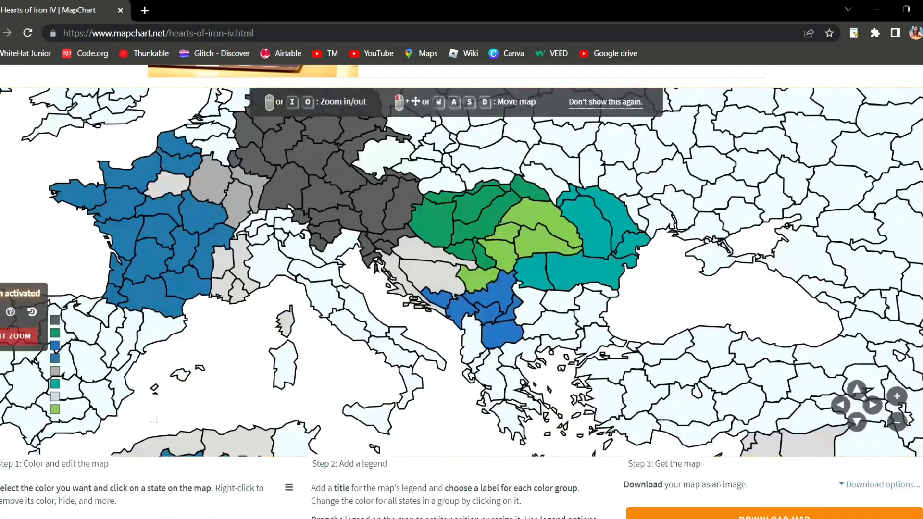
Colour Aleppo and the small coastal state beside it in northwestern Syria dark gray.
scroll(284, 450, down, 3)
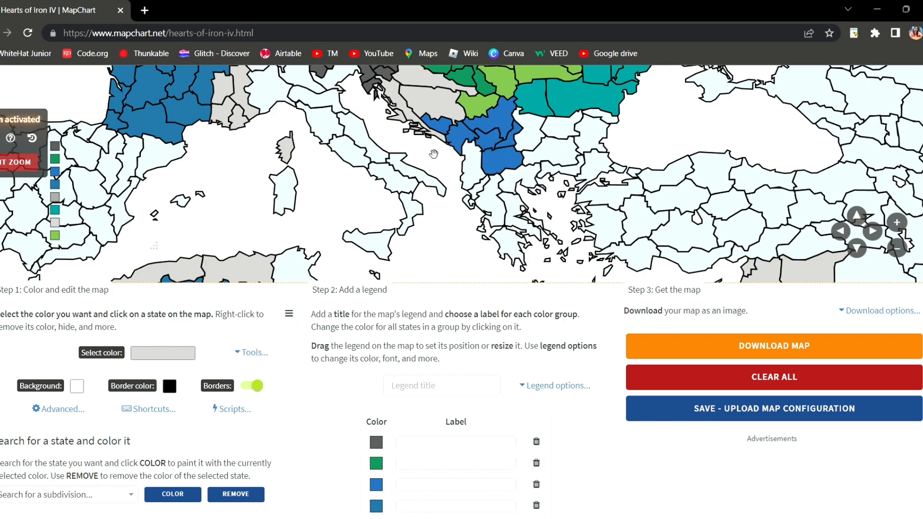
scroll(875, 226, up, 10)
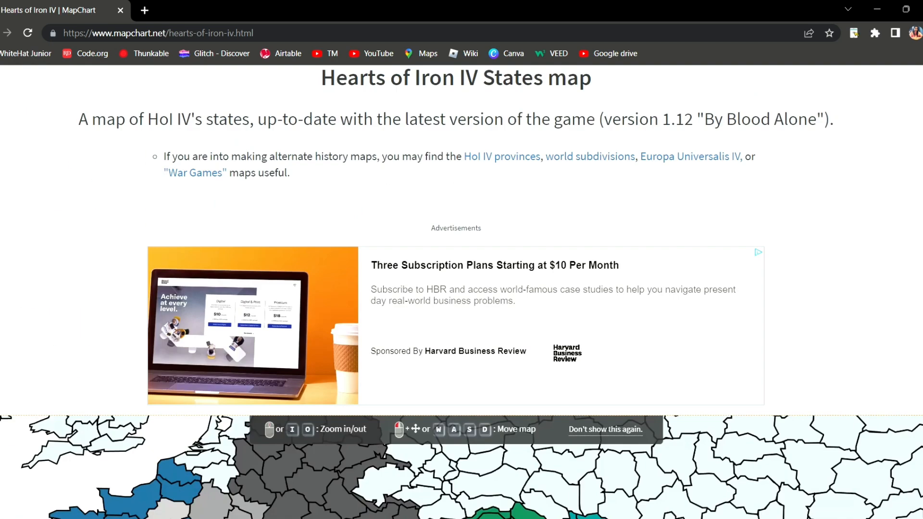
scroll(181, 481, down, 10)
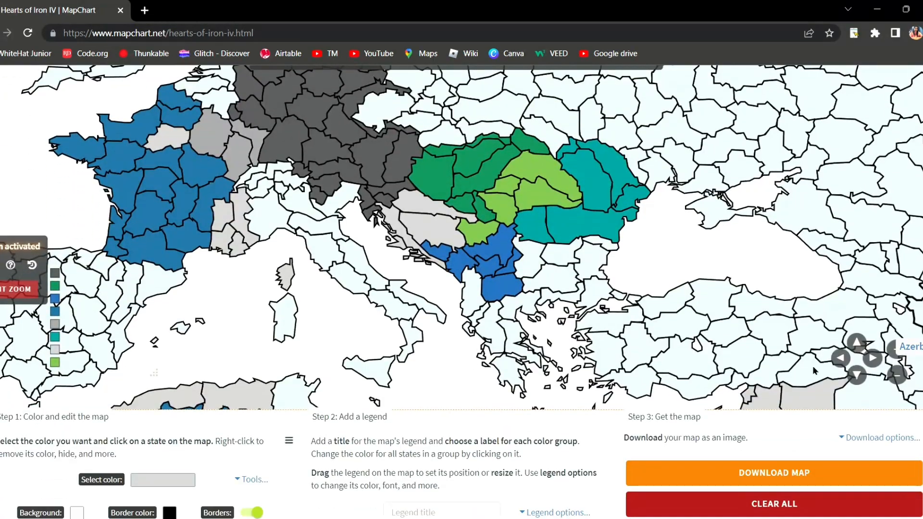
click(164, 483)
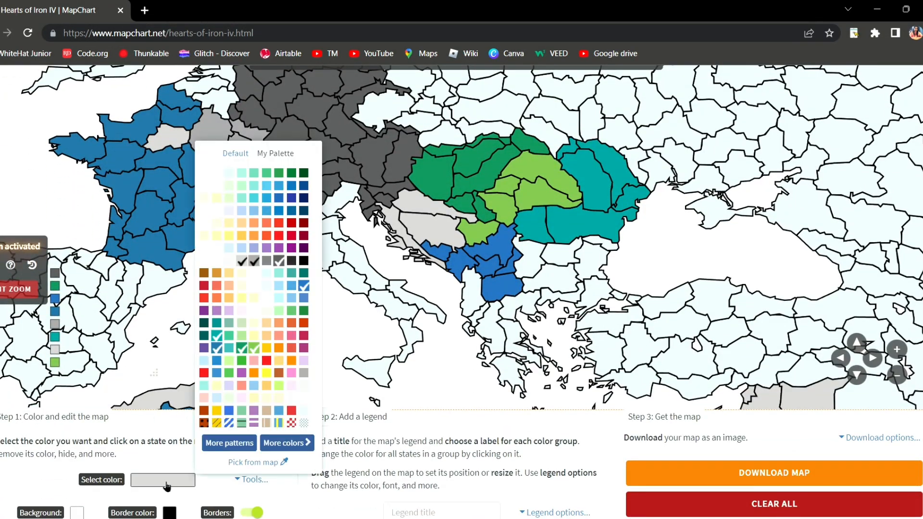
click(280, 262)
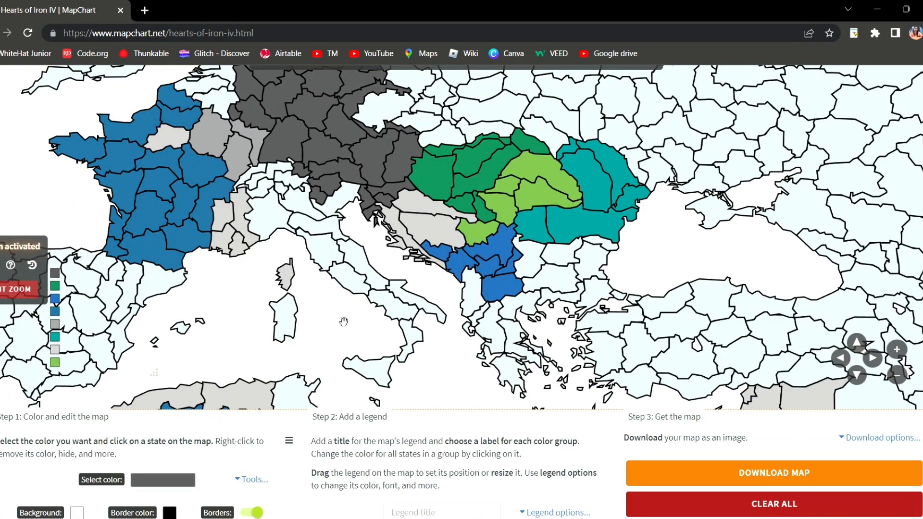
drag(591, 395, 526, 316)
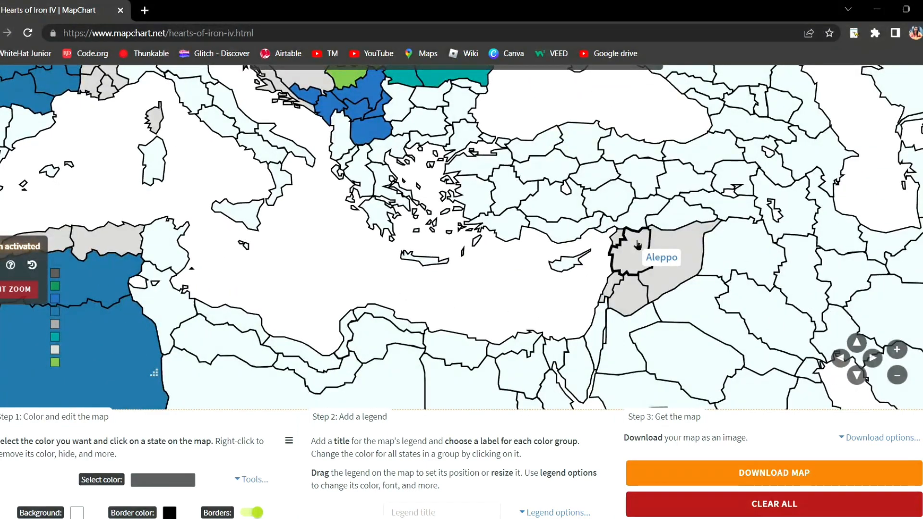
click(620, 249)
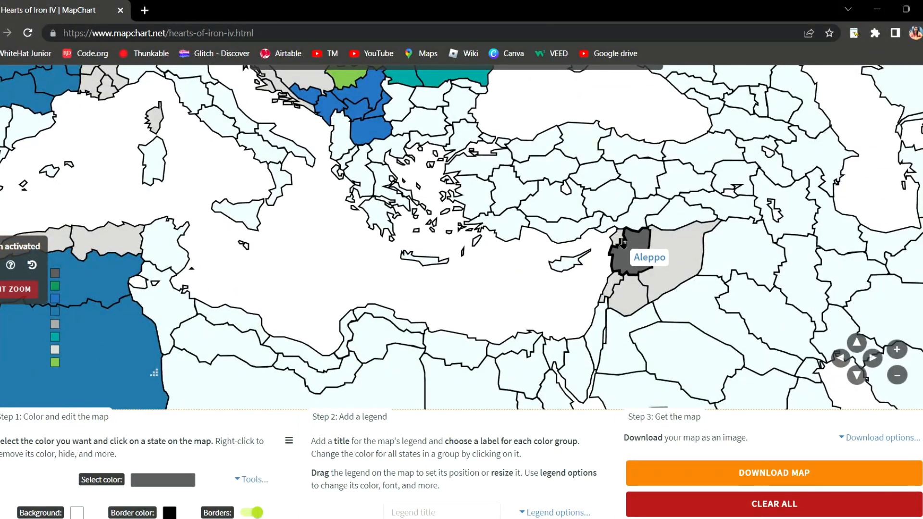
Colour Lebanon, the southern Syrian state and Deir az Zur the same bright blue as southern Yugoslavia.
click(164, 482)
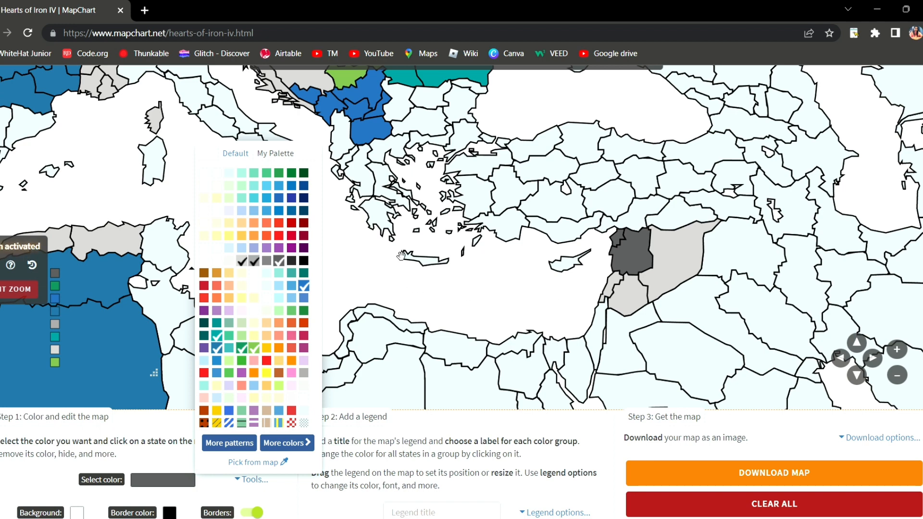
click(310, 288)
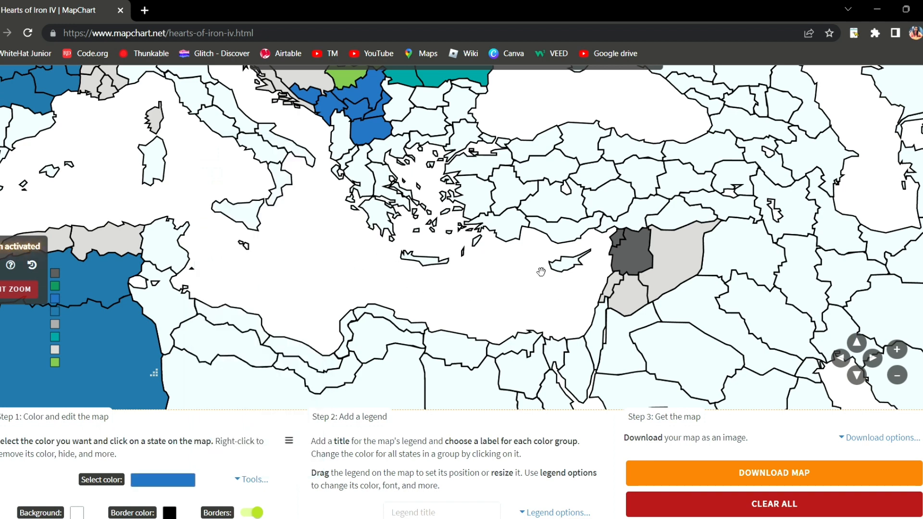
click(609, 289)
click(648, 285)
click(651, 284)
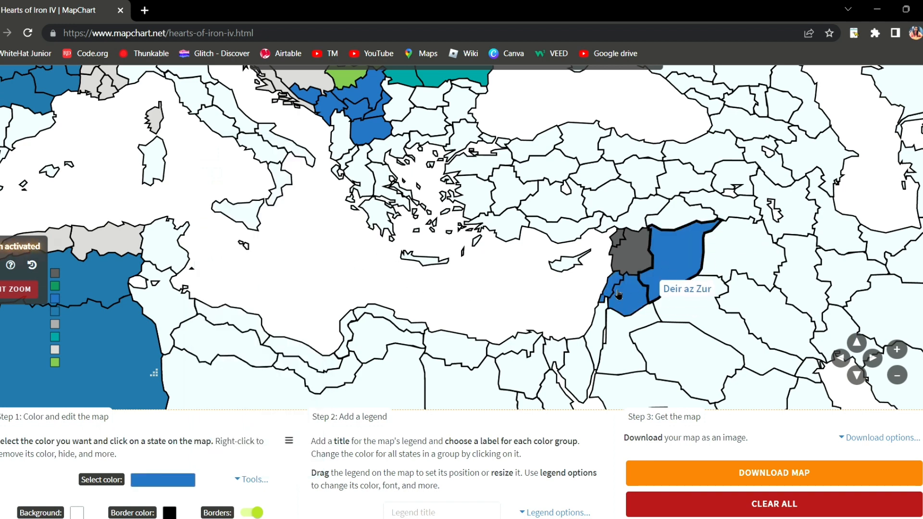
Colour Dalmatia, Bosnia and the medium-gray northeastern French states, including Franche Comte and Alsace Lorraine, dark gray.
drag(371, 285, 640, 475)
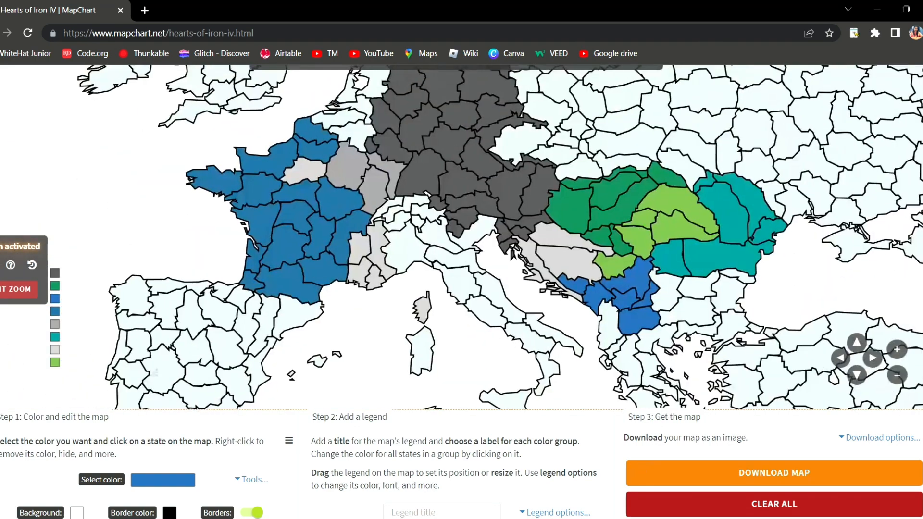
click(162, 480)
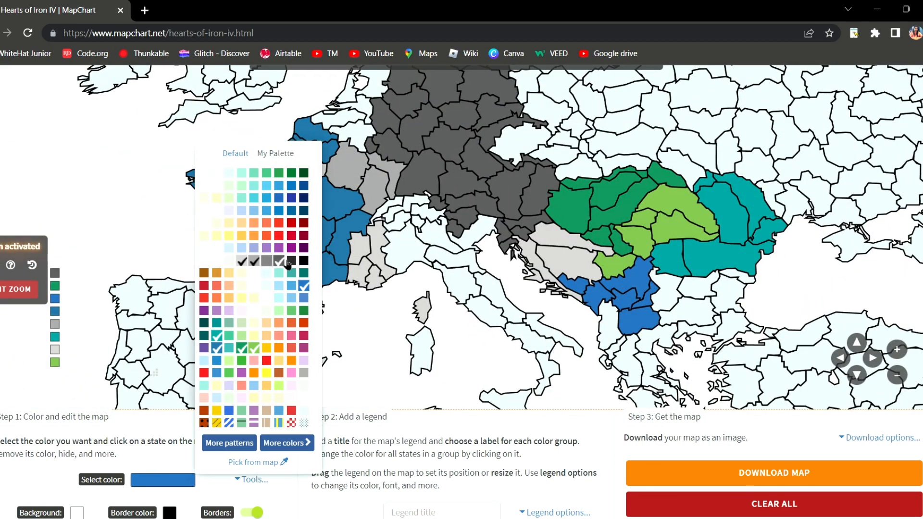
click(283, 263)
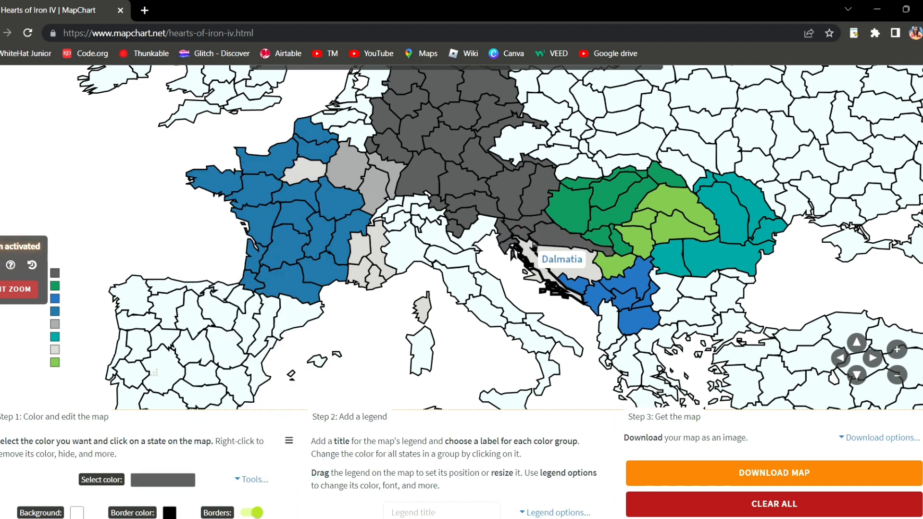
click(567, 258)
click(535, 275)
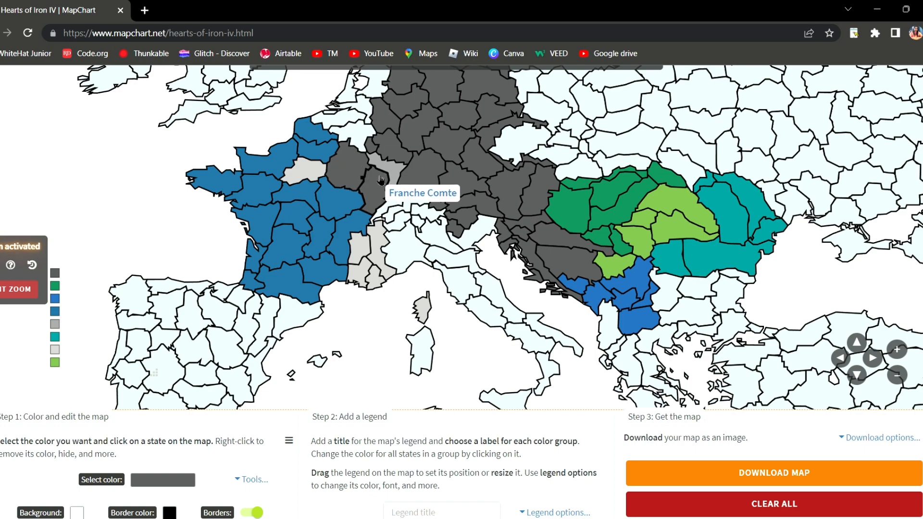
scroll(385, 170, up, 3)
click(403, 164)
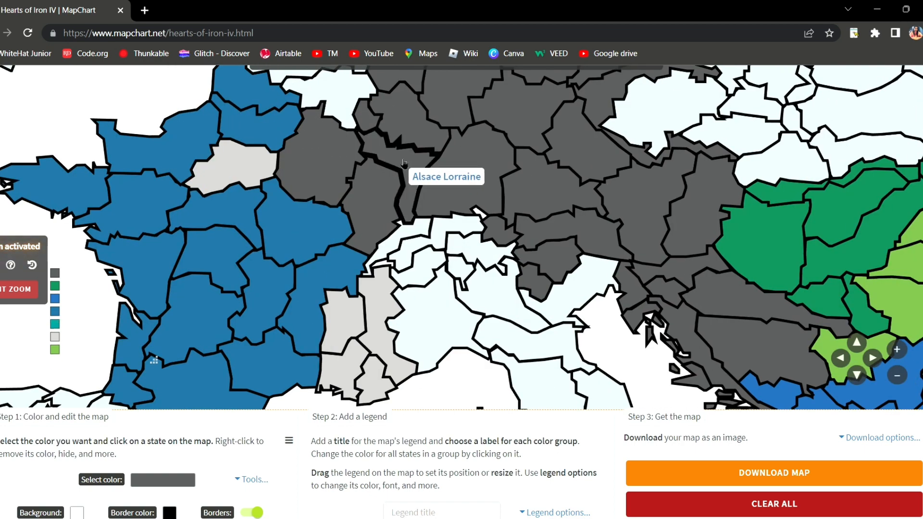
scroll(426, 212, down, 3)
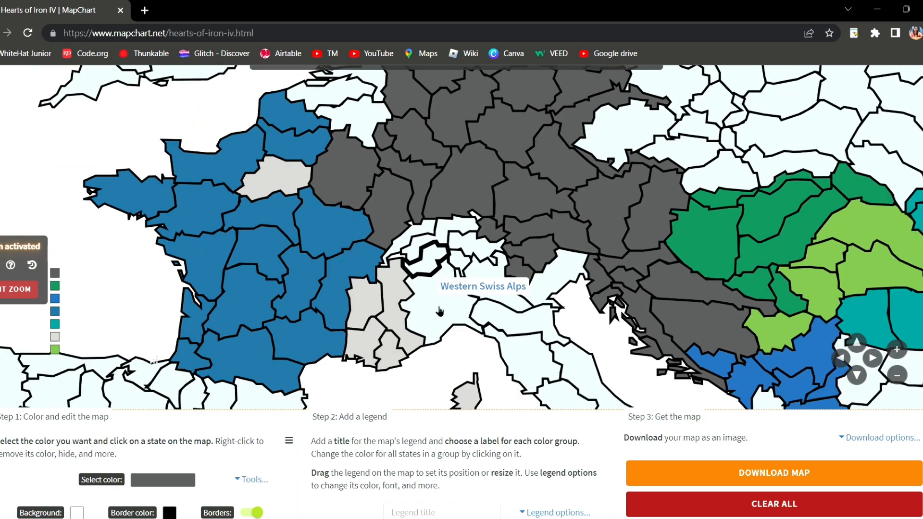
Colour Marrakech, the Moroccan state north of it and the small coastal enclave dark gray.
drag(480, 336, 510, 95)
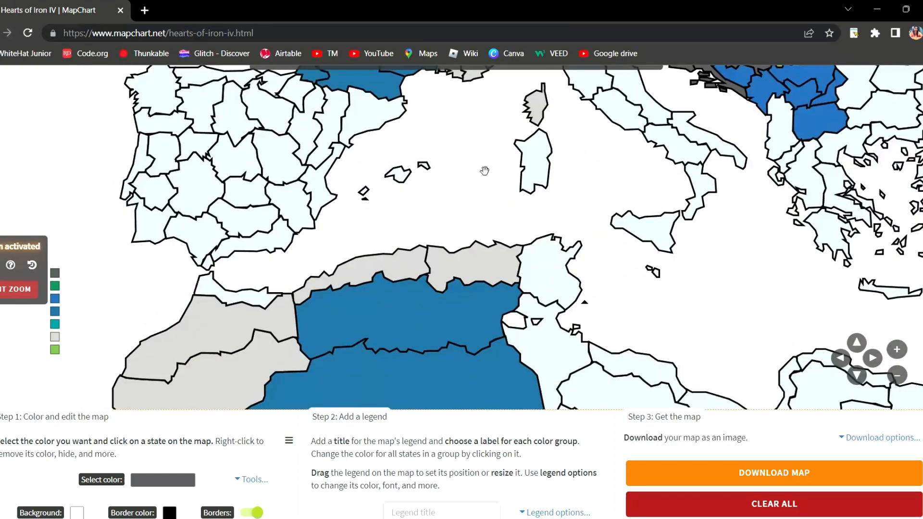
drag(485, 171, 588, 22)
click(274, 217)
click(279, 244)
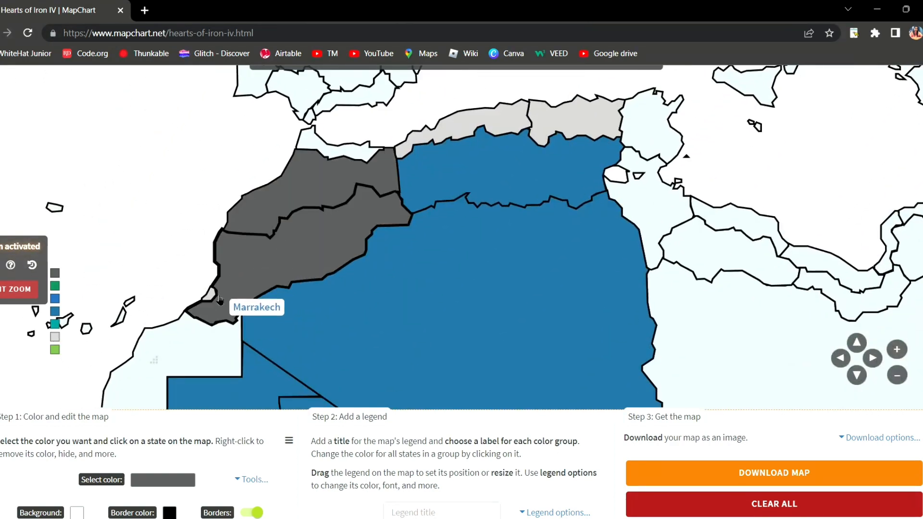
click(212, 294)
Colour Cameroon, Gabon and the light-gray state directly east of Gabon dark gray.
drag(231, 293, 351, 133)
scroll(351, 134, down, 3)
drag(221, 310, 276, 257)
scroll(274, 282, down, 1)
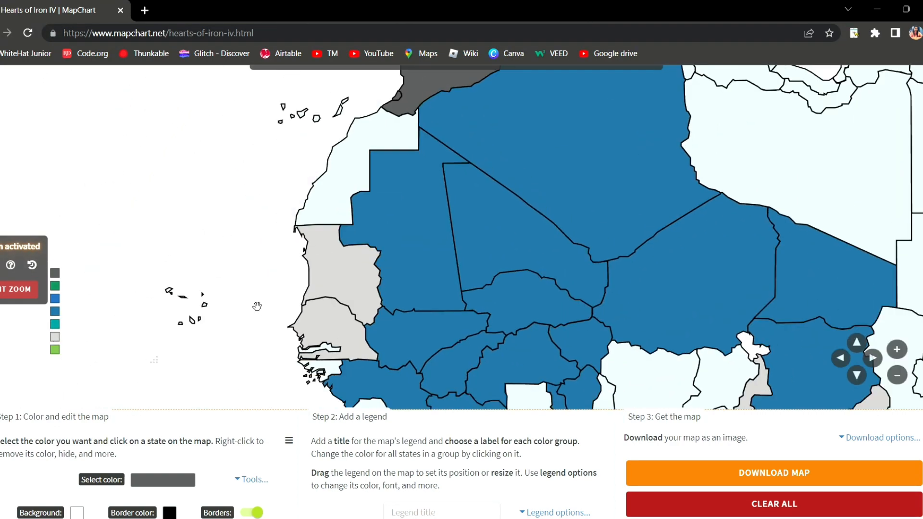
drag(317, 405, 324, 120)
drag(705, 130, 386, 259)
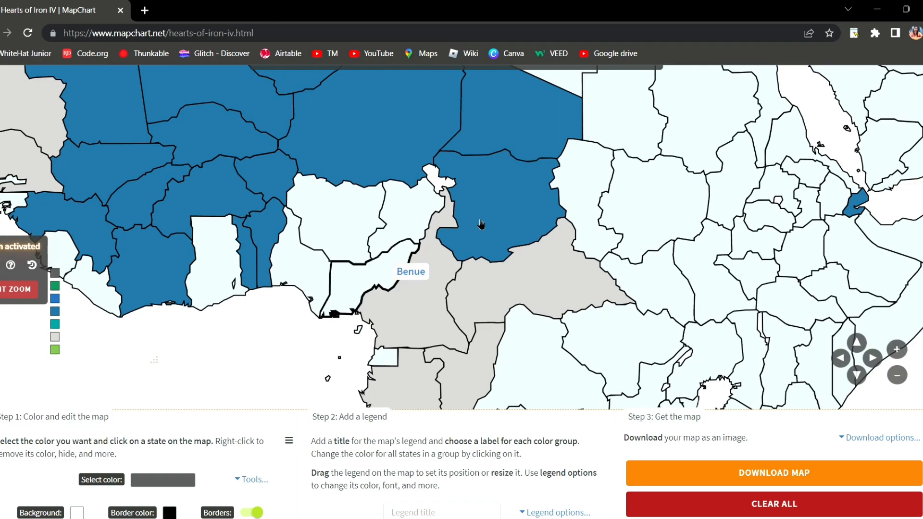
click(394, 299)
drag(420, 370, 381, 217)
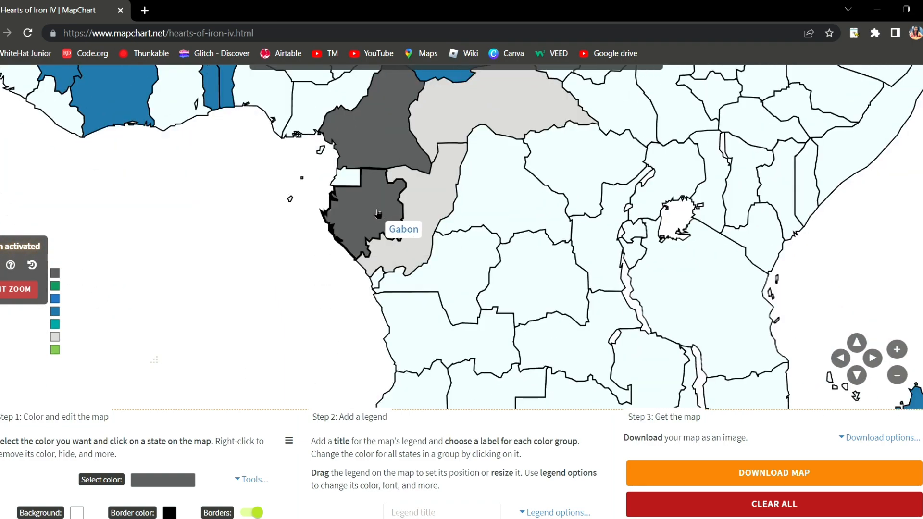
drag(271, 243, 246, 306)
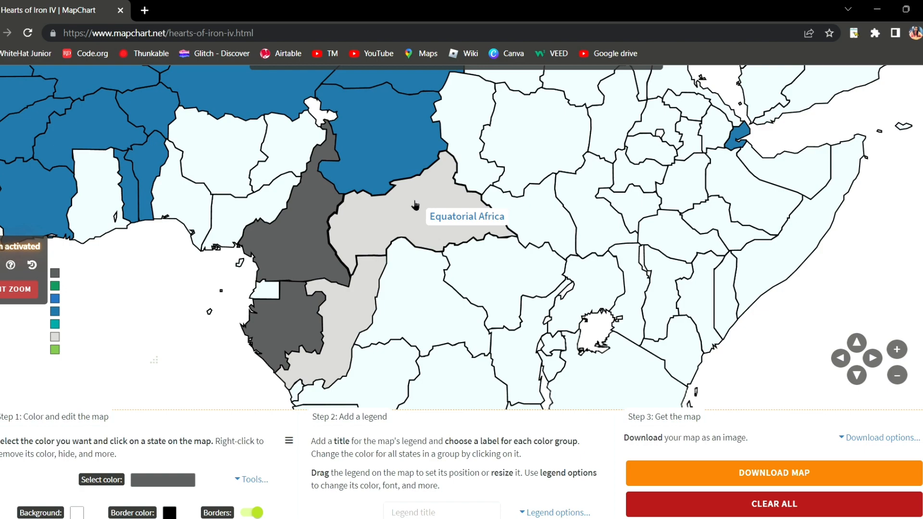
click(332, 327)
Colour Djibouti and the two narrow West African coastal states west of Nigeria dark gray.
drag(191, 379, 285, 202)
scroll(435, 262, down, 5)
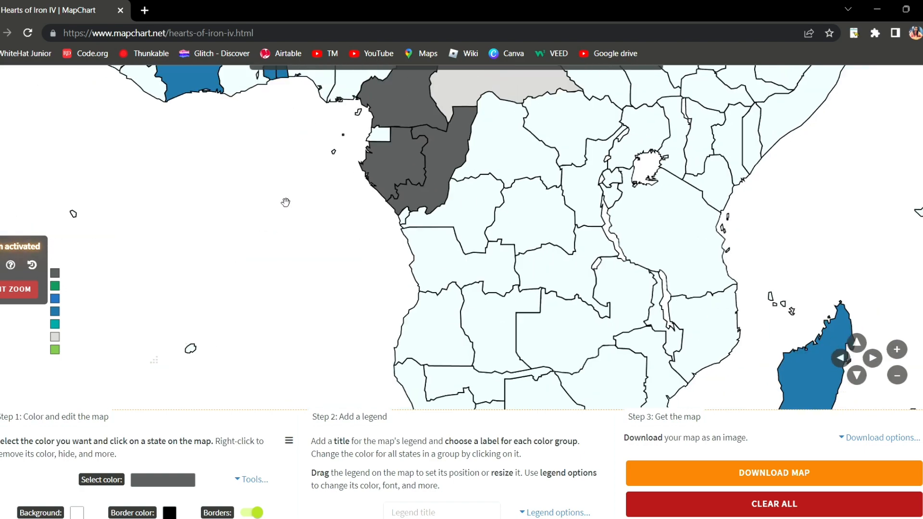
drag(630, 325, 538, 472)
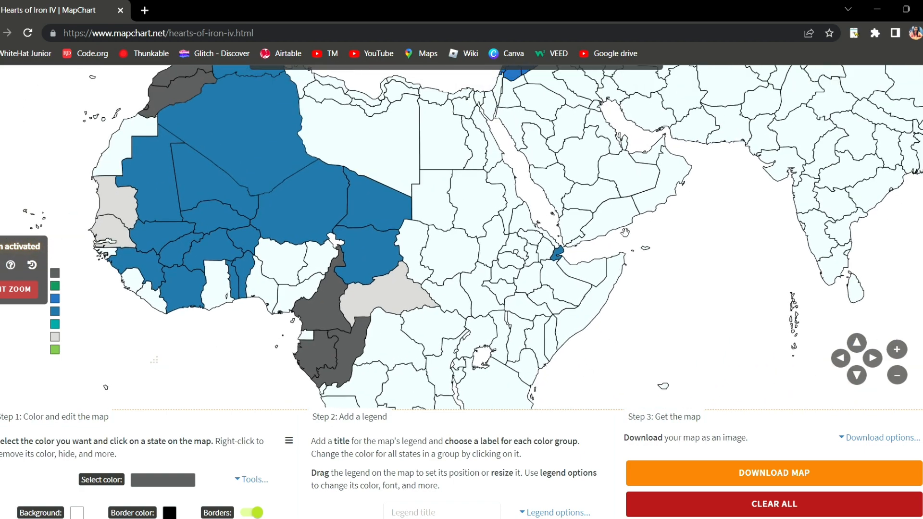
scroll(609, 268, up, 4)
click(611, 269)
scroll(656, 265, down, 3)
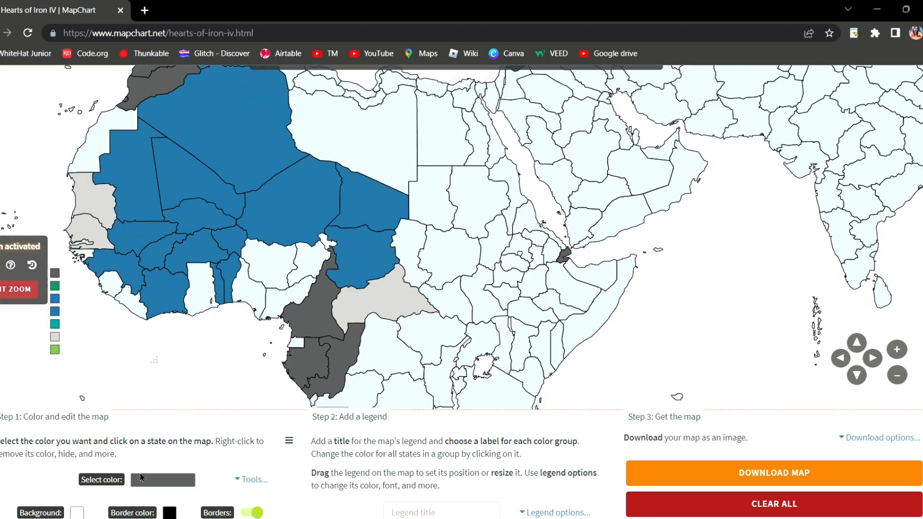
click(230, 285)
Colour Senegal, the coastal state north of it, Equatorial Africa and the western Algerian coastal state medium blue like mainland France.
drag(155, 362, 229, 431)
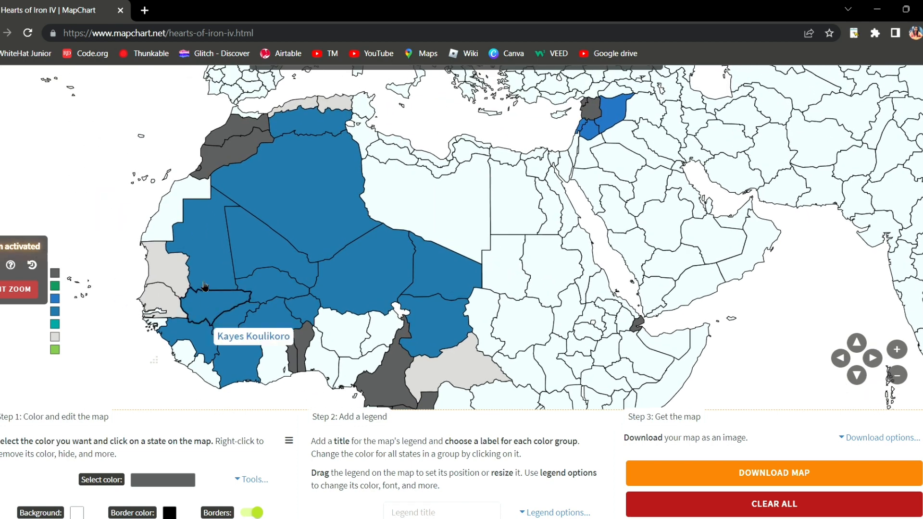
click(165, 480)
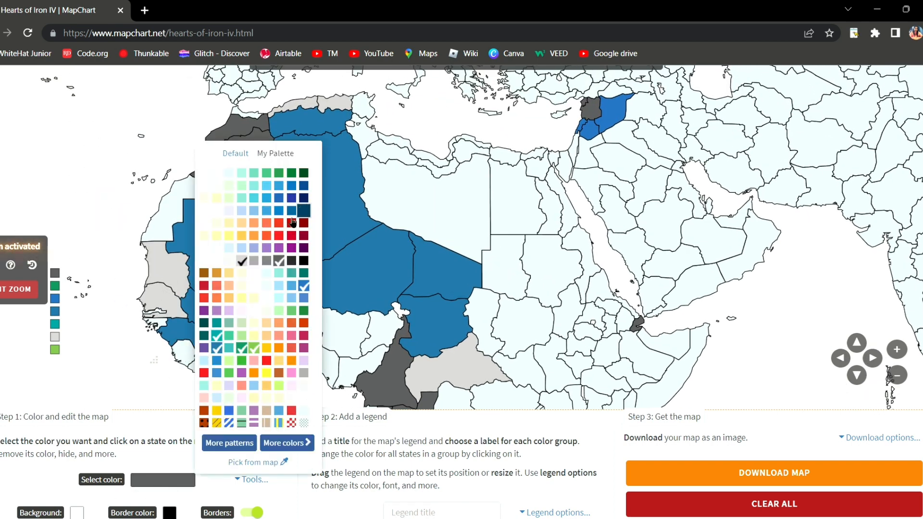
click(227, 349)
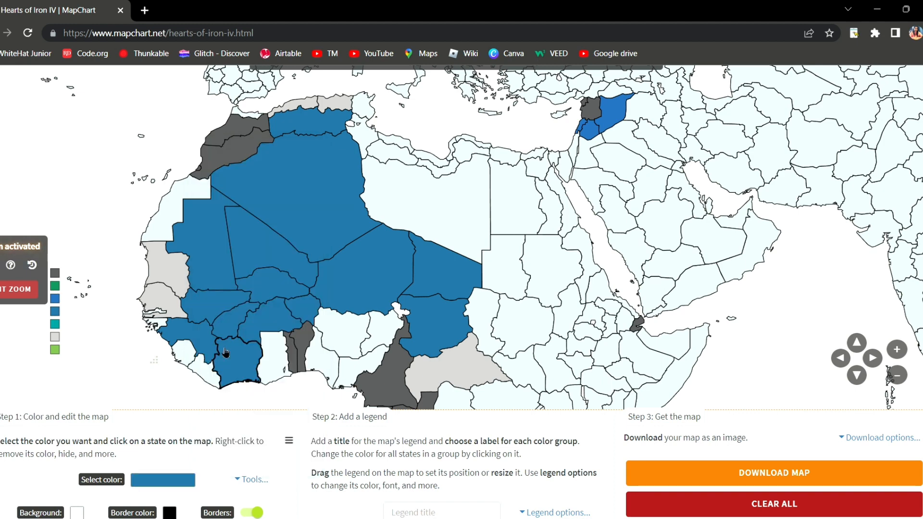
click(172, 303)
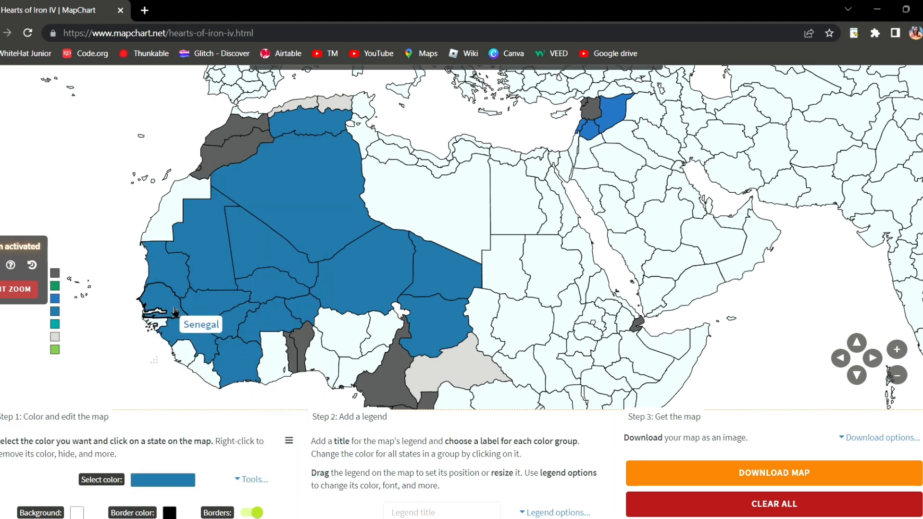
click(448, 381)
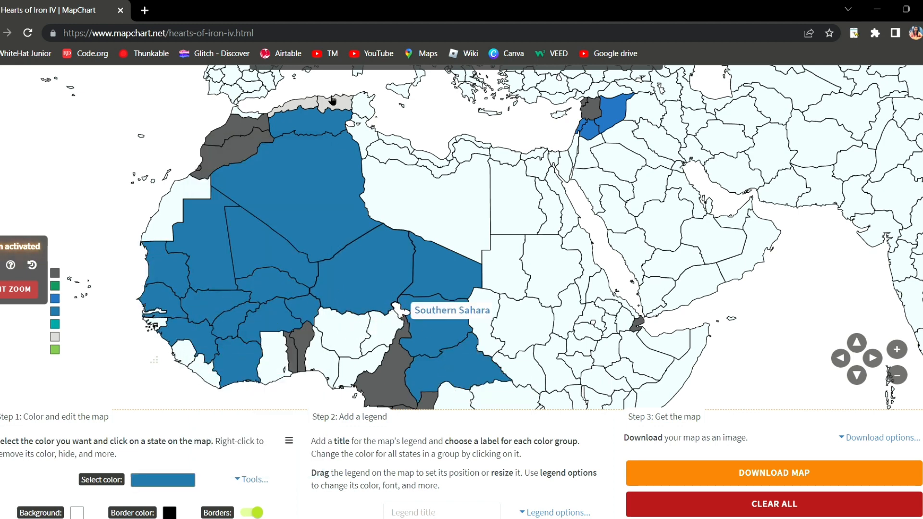
click(305, 105)
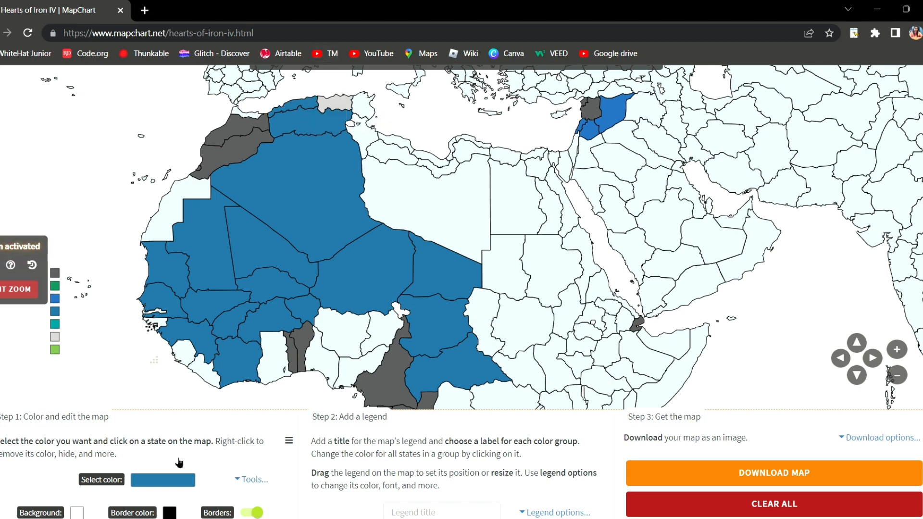
Colour the eastern Algerian coastal state dark gray.
click(180, 488)
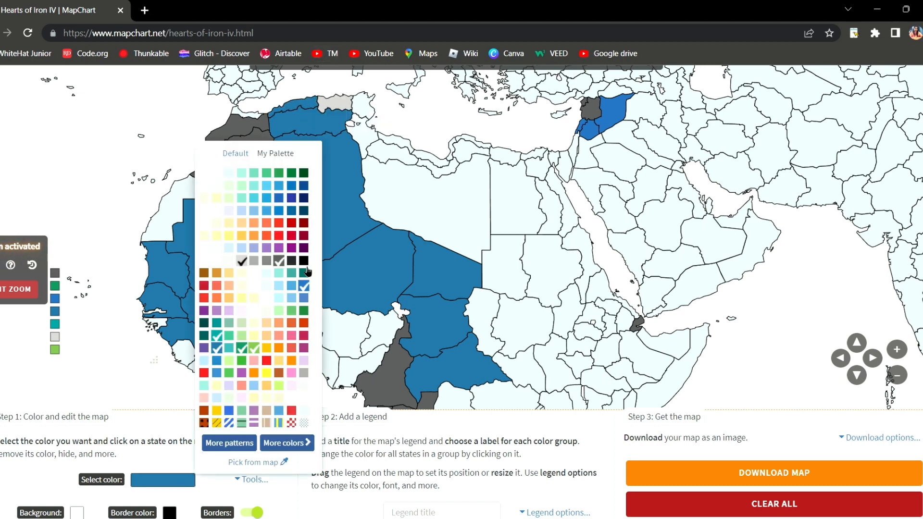
click(280, 261)
click(339, 105)
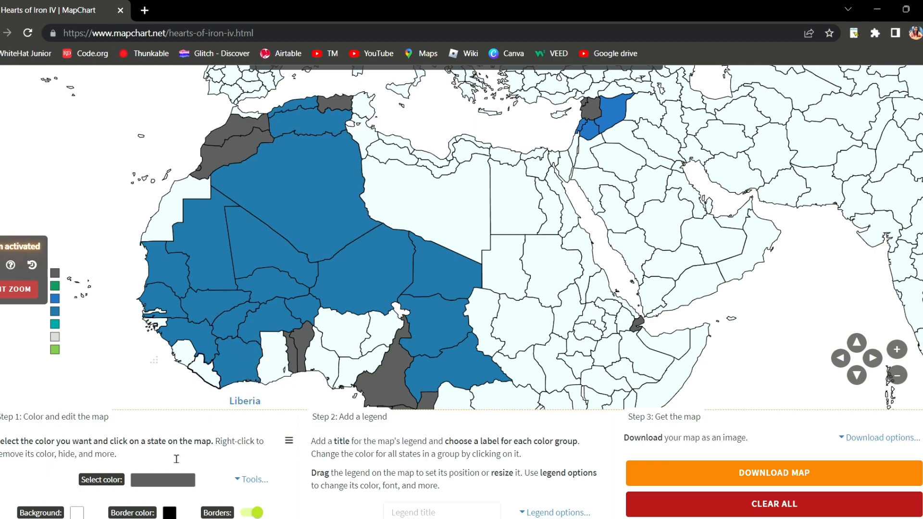
Colour the remaining gray states in eastern, southeastern and north-central mainland France medium blue like the rest of the country.
click(155, 488)
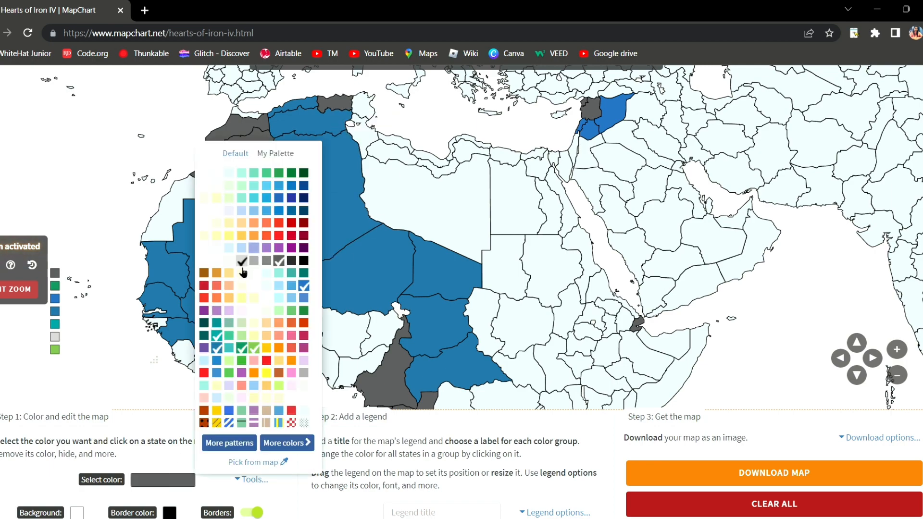
click(217, 348)
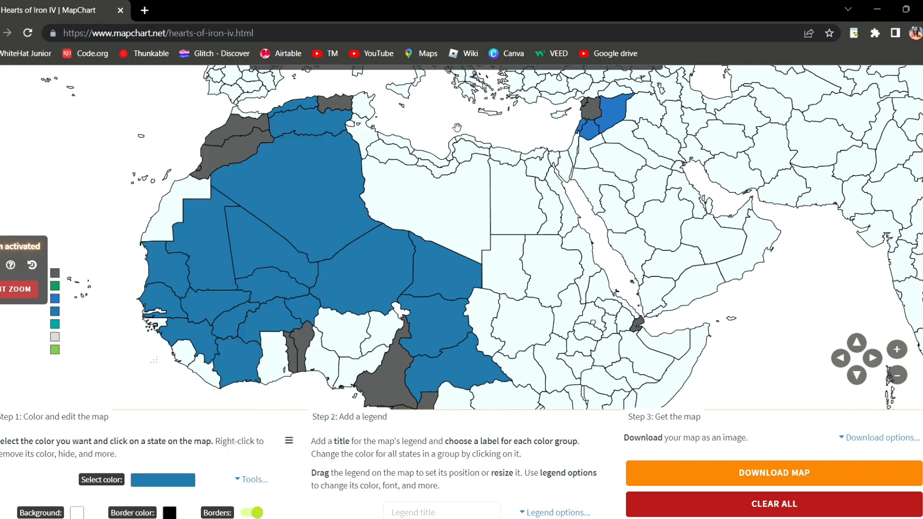
drag(457, 127, 442, 354)
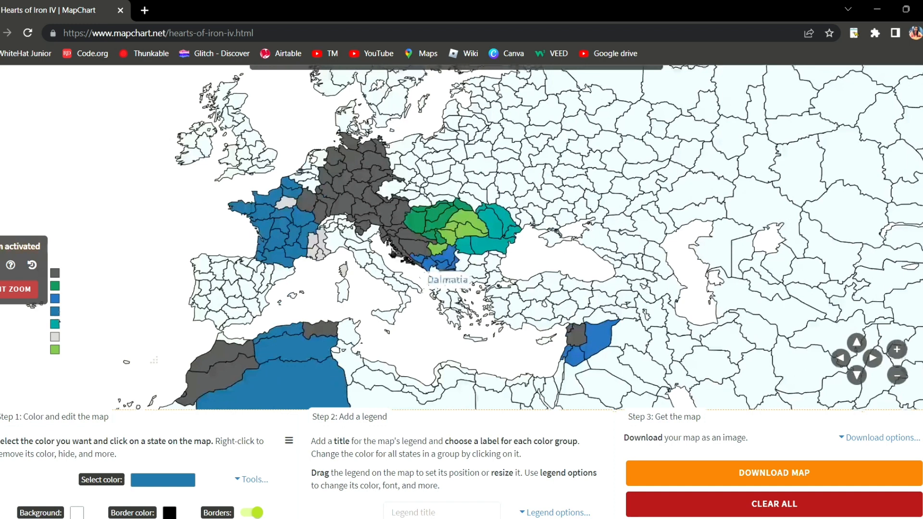
click(321, 245)
click(317, 255)
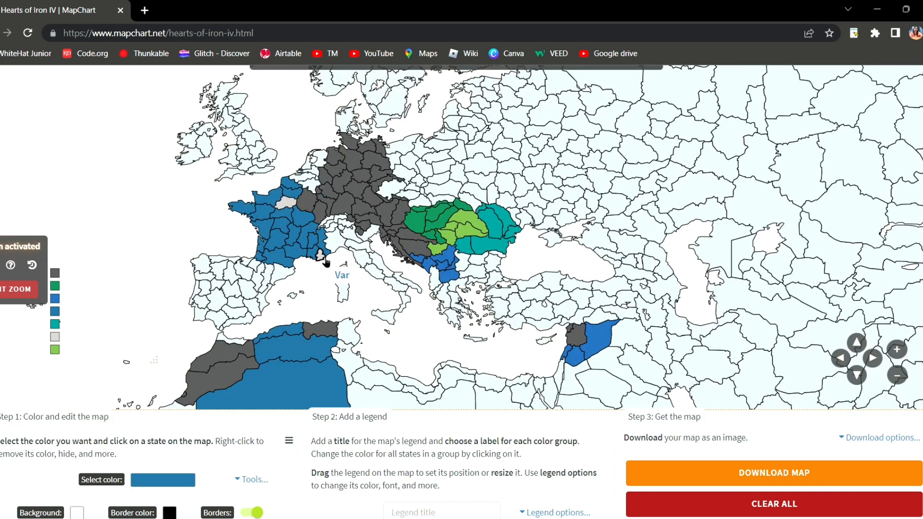
click(308, 206)
click(319, 210)
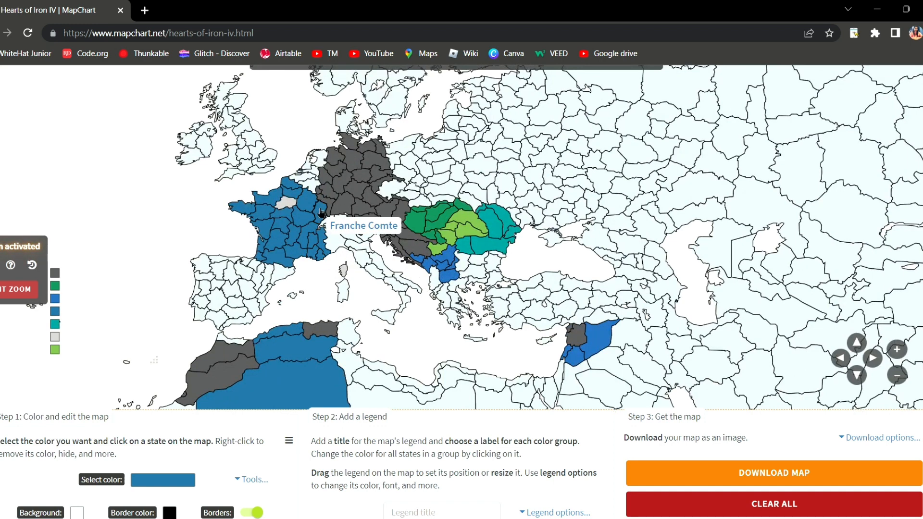
scroll(488, 262, up, 2)
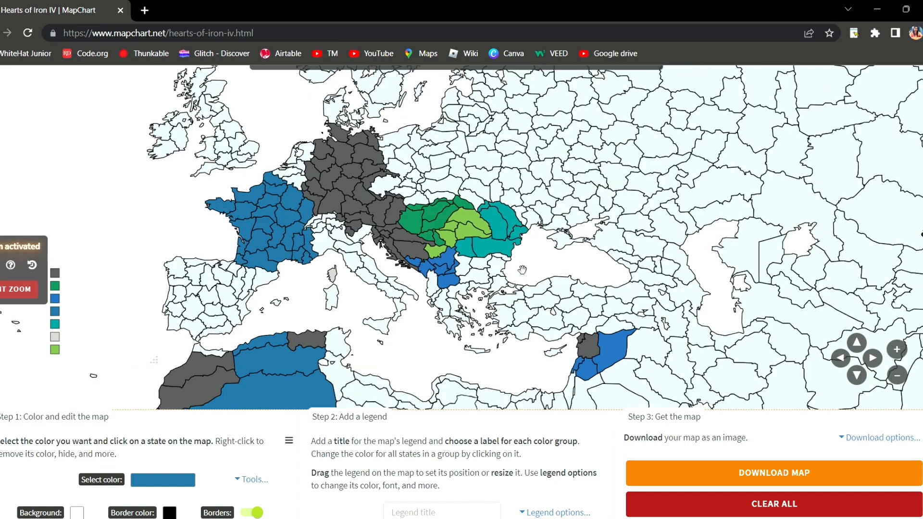
Colour Bosnia, Dalmatia, the state directly north of Bosnia and the blue states south of it down to Macedonia medium gray.
scroll(488, 262, up, 3)
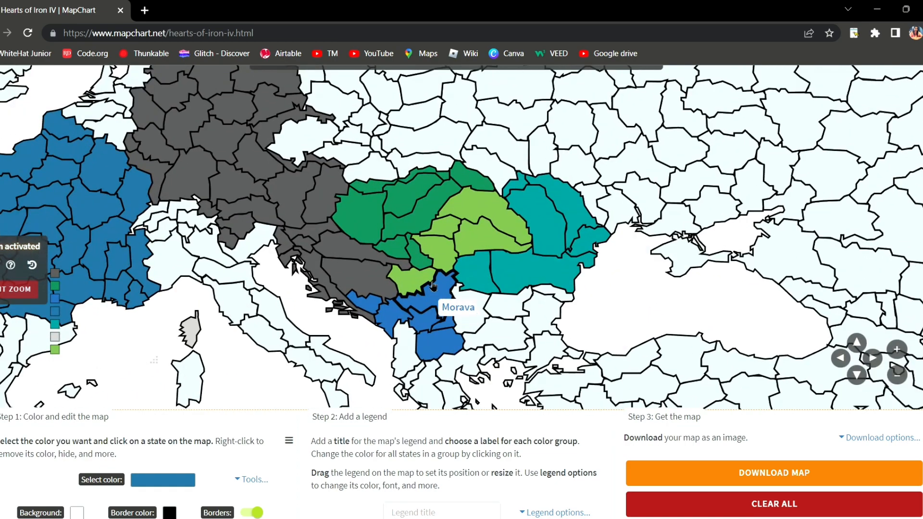
click(178, 488)
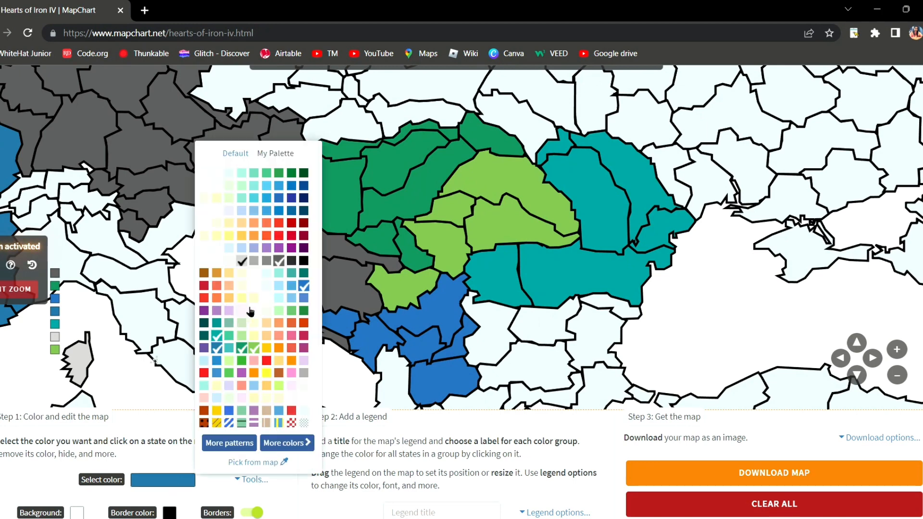
click(271, 262)
click(312, 246)
click(308, 279)
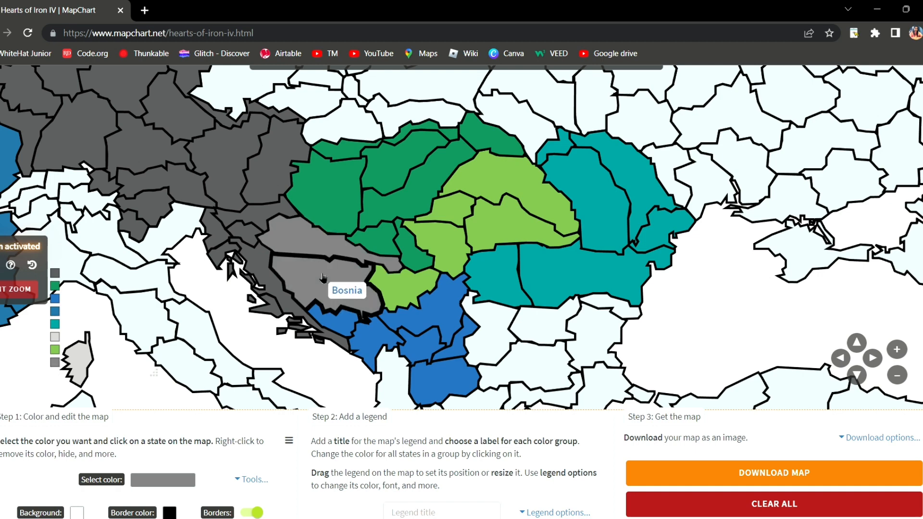
click(346, 321)
click(379, 341)
click(421, 346)
click(436, 371)
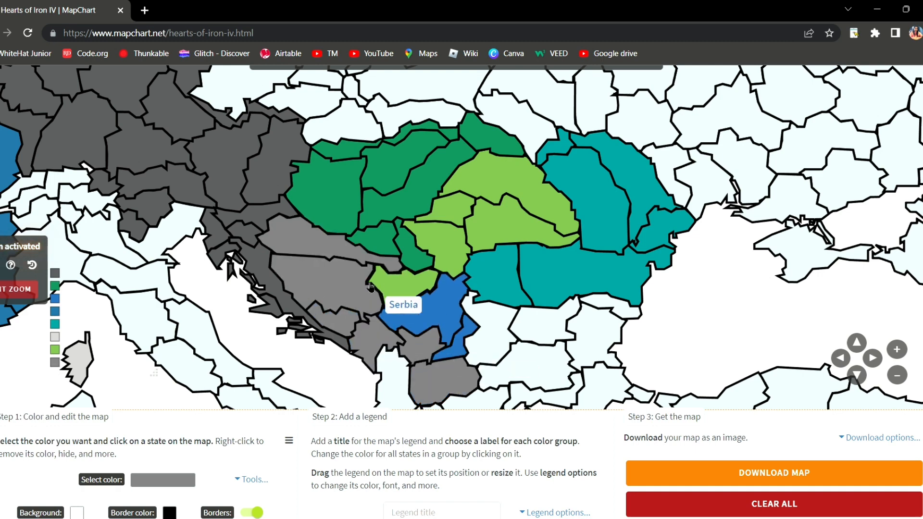
click(284, 291)
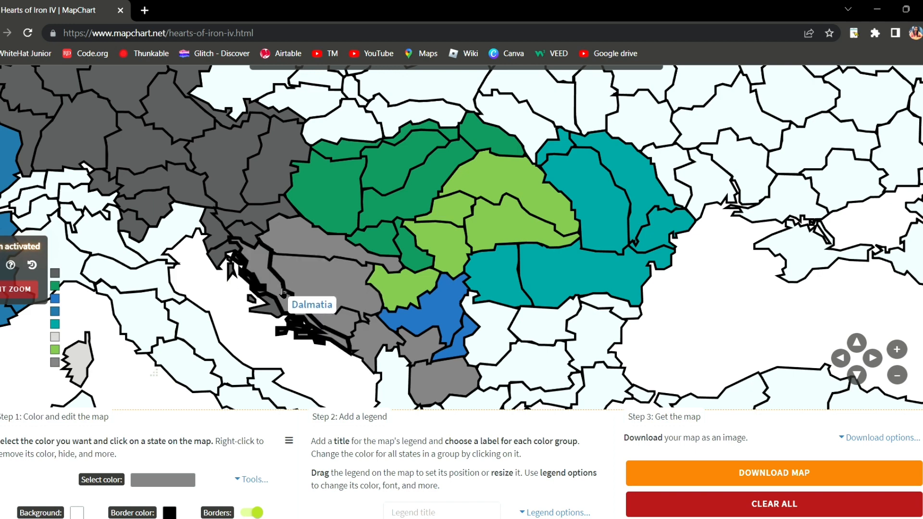
Colour Serbia, Morava, Southern Serbia, Macedonia and the state between Morava and Macedonia light green.
click(168, 490)
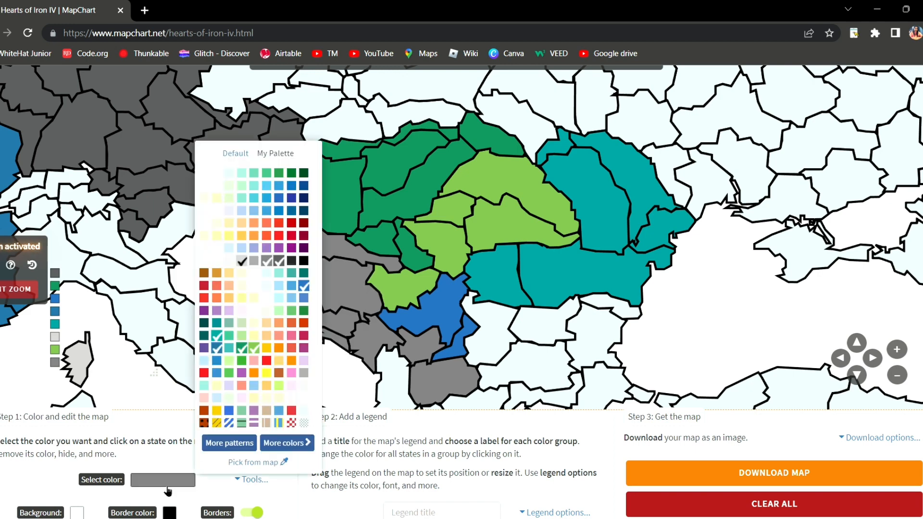
click(245, 340)
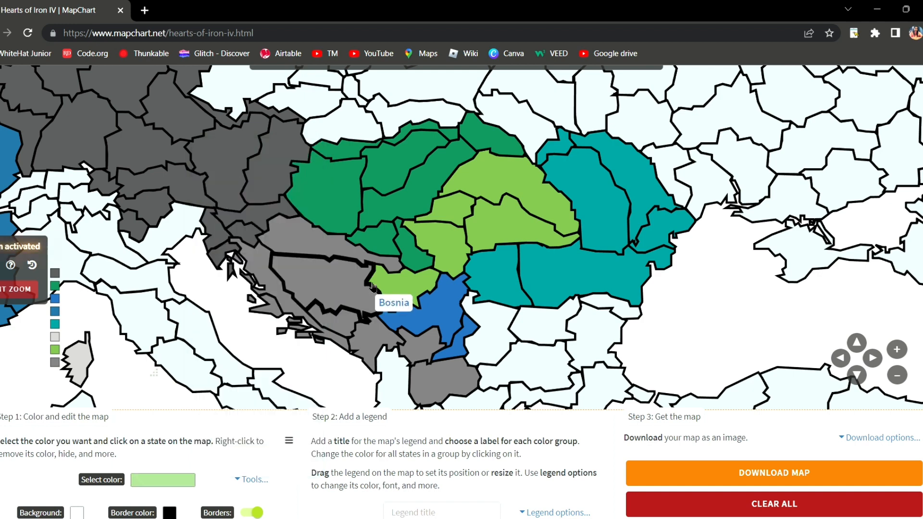
click(418, 294)
click(437, 311)
click(423, 342)
click(452, 375)
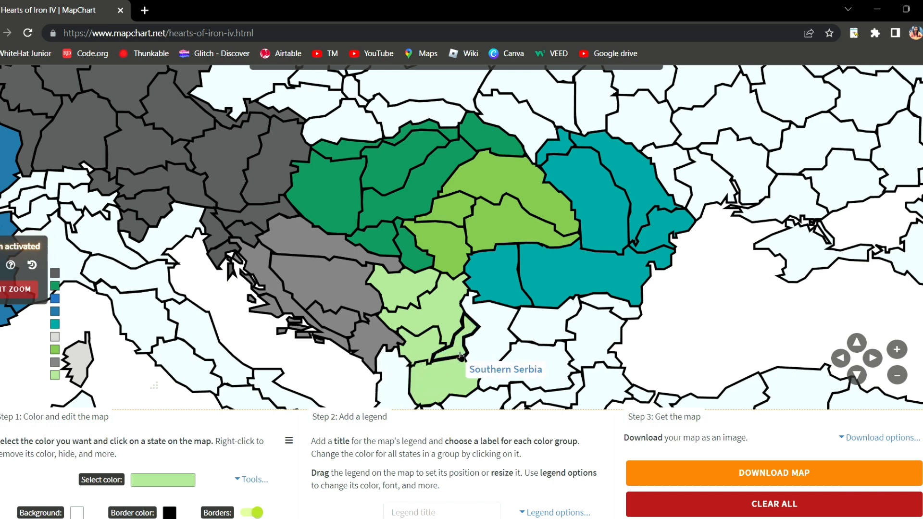
click(461, 357)
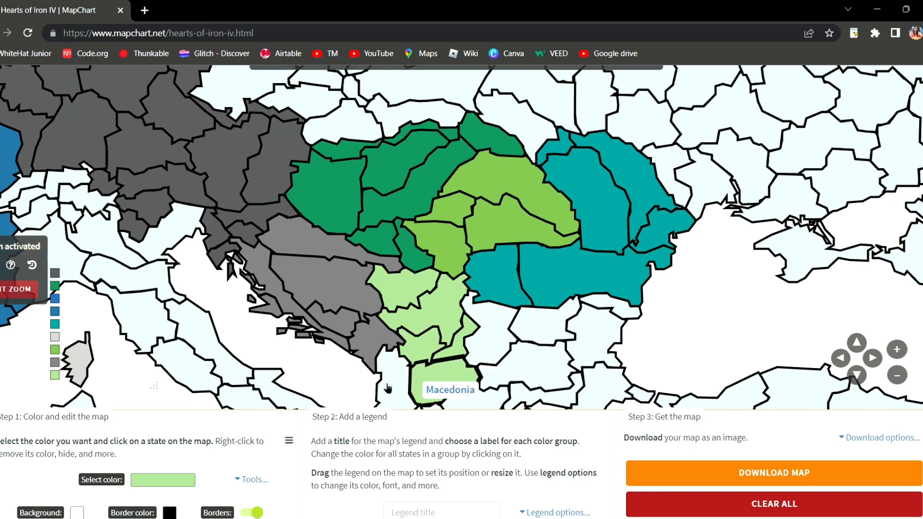
Colour North Transylvania and the three lime-green states south and west of it dark green like Hungary.
click(154, 480)
click(254, 347)
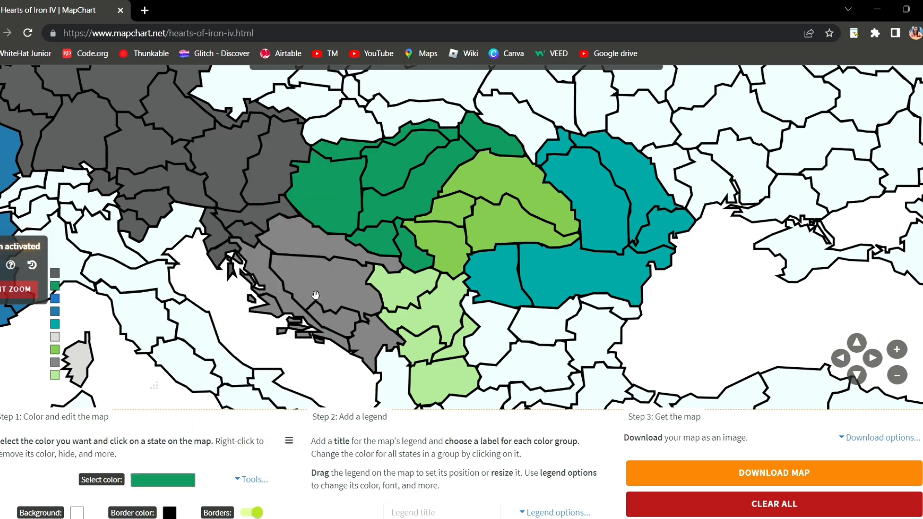
click(449, 238)
click(450, 202)
click(482, 218)
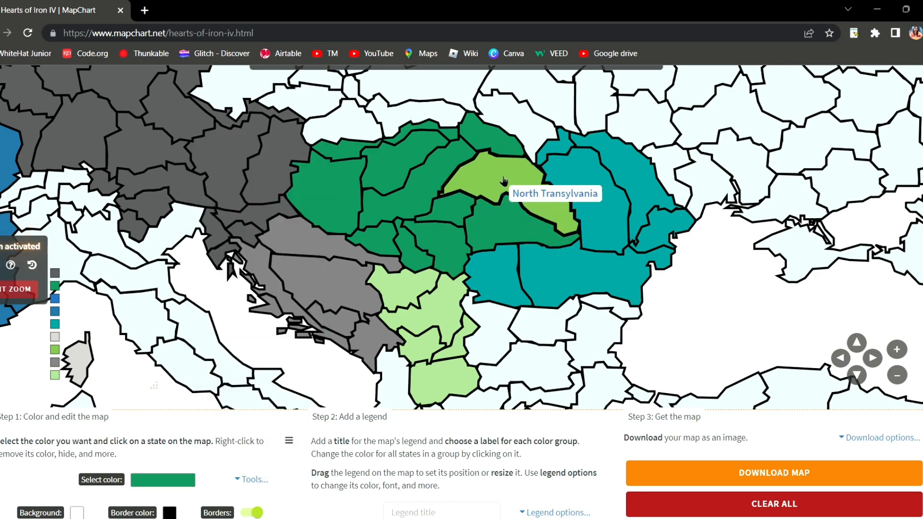
click(506, 178)
Colour Ostmark, Niederschlesien, the coastal state north of Ostmark and the Silesian state southeast of Niederschlesien pale pink.
drag(441, 193, 552, 448)
click(194, 481)
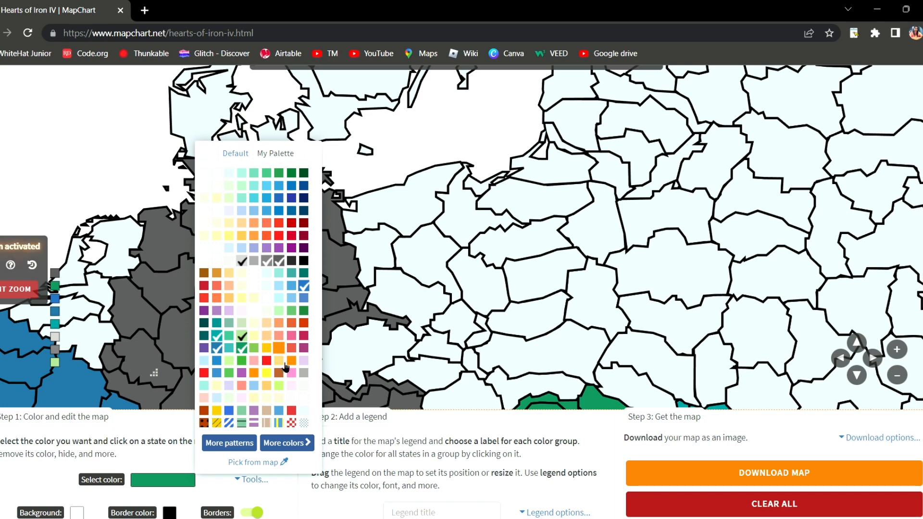
click(296, 399)
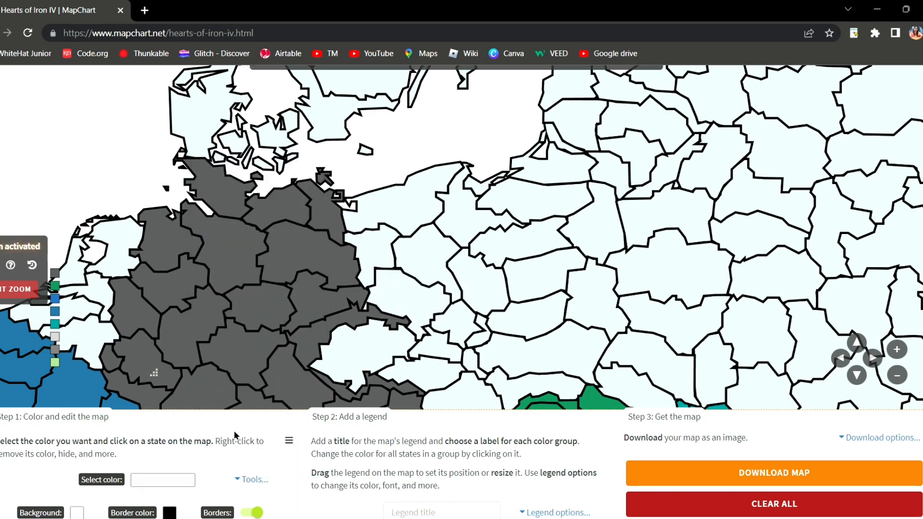
click(135, 480)
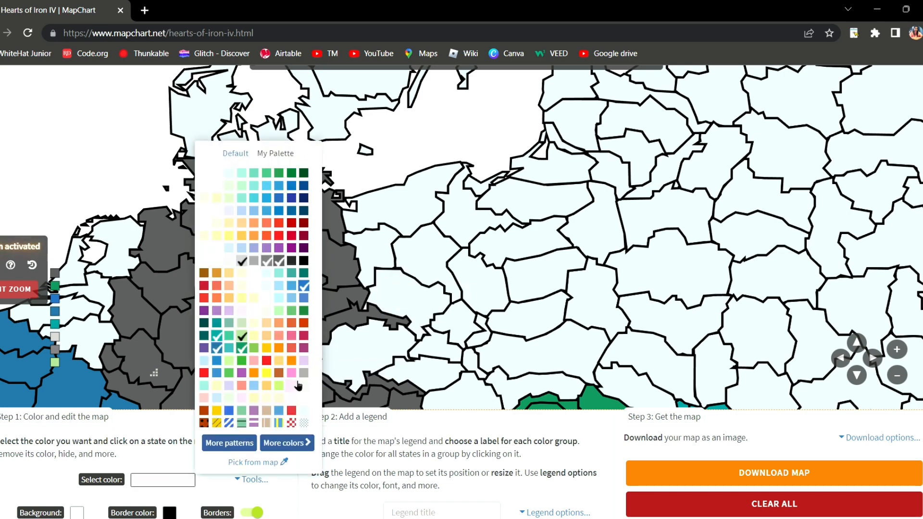
click(292, 385)
click(418, 226)
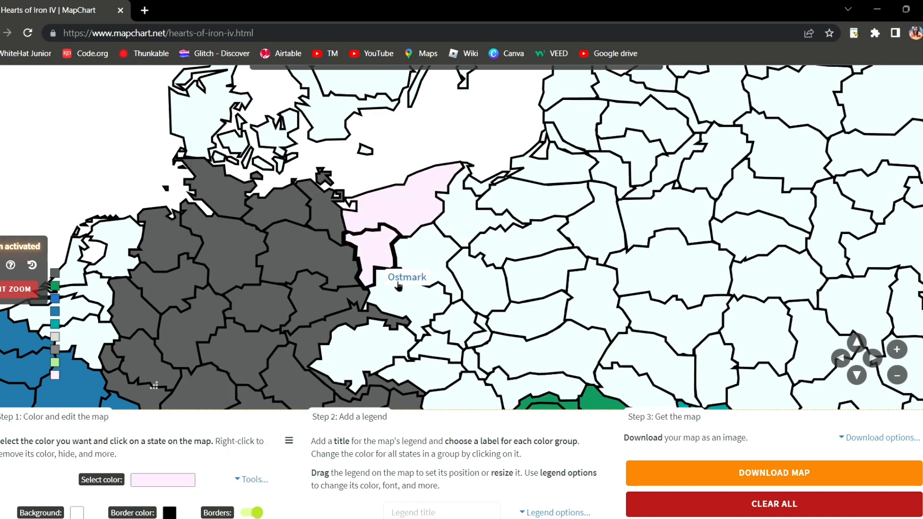
click(398, 286)
scroll(435, 321, down, 2)
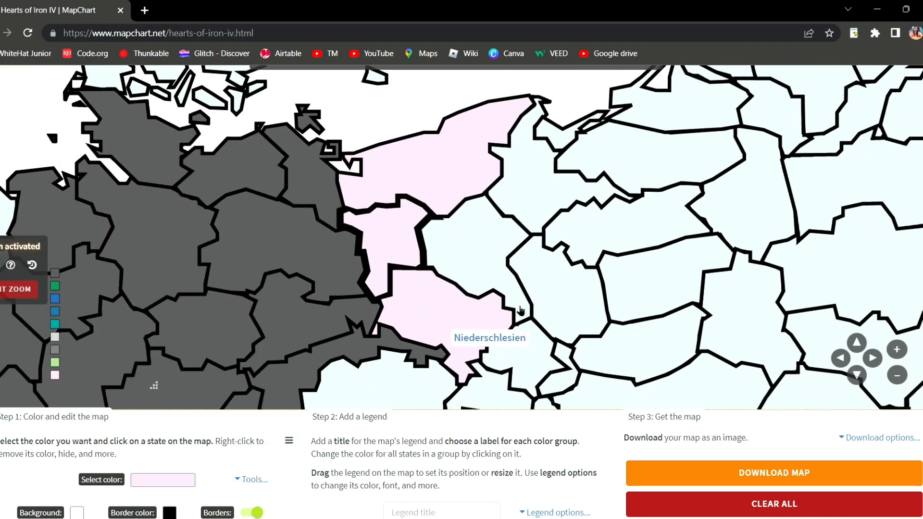
scroll(520, 310, down, 1)
click(519, 332)
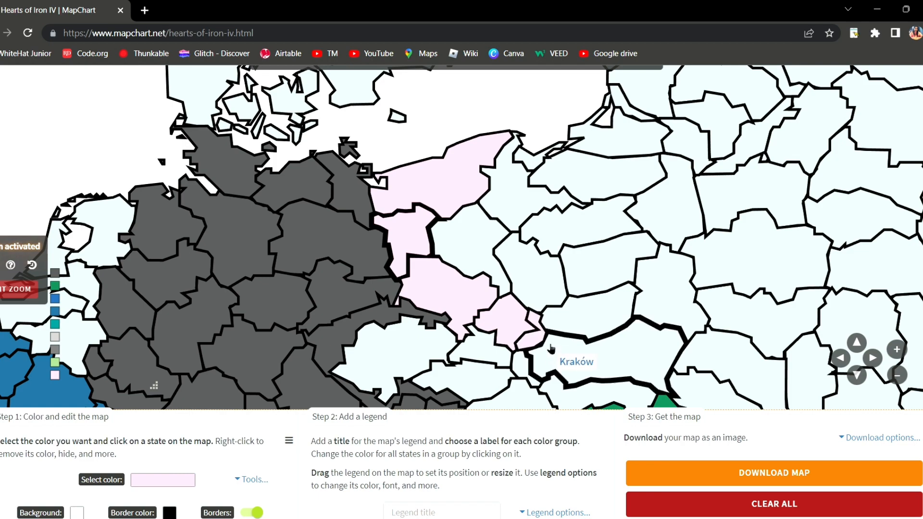
Colour Kraków, Warszawa, Lodz, the state between Kraków and Warszawa and the state east of Warszawa pale pink.
click(620, 342)
click(665, 294)
click(599, 314)
click(590, 257)
click(530, 273)
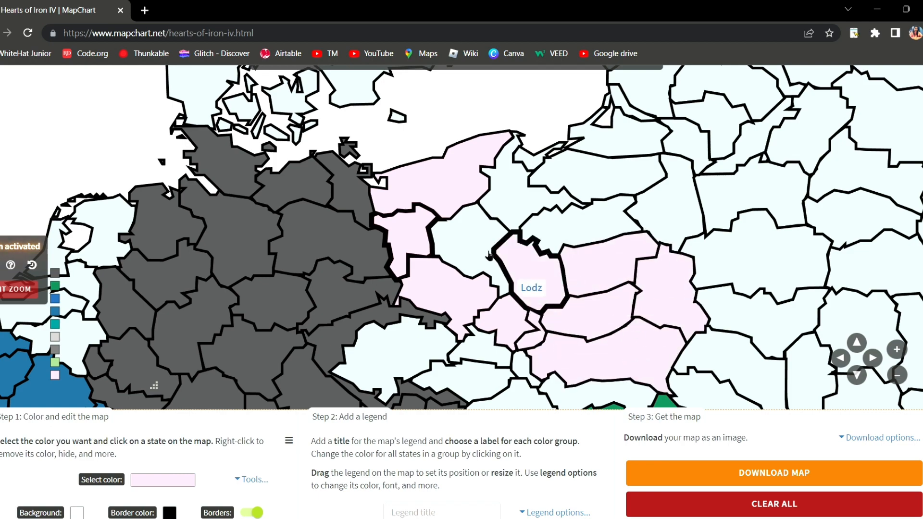
Colour Ermland Masuren, the state west of Lodz, the coastal corridor state and the state north of Warszawa pale pink.
click(486, 254)
click(541, 197)
scroll(542, 197, up, 2)
click(625, 217)
scroll(636, 197, down, 2)
click(646, 155)
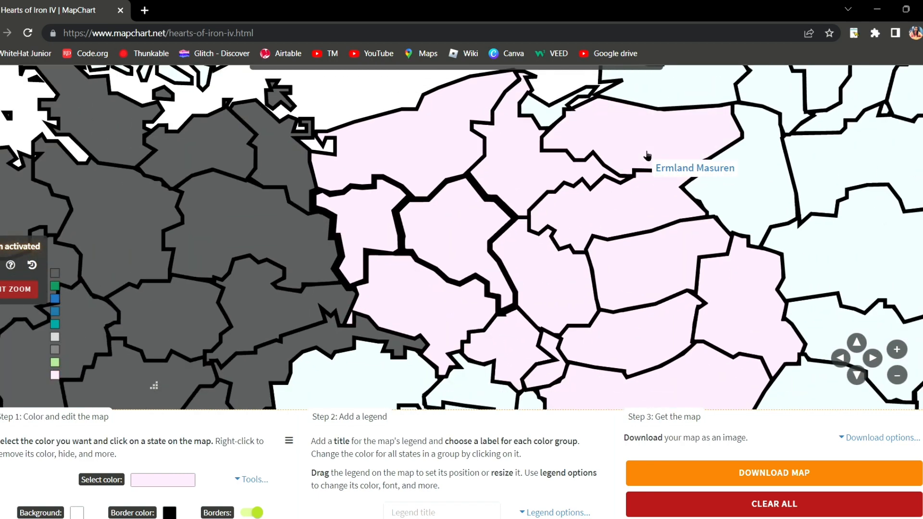
Colour Białystok and the small coastal state of Danzig pale pink.
scroll(648, 158, up, 2)
scroll(709, 207, down, 1)
click(708, 211)
scroll(702, 216, down, 2)
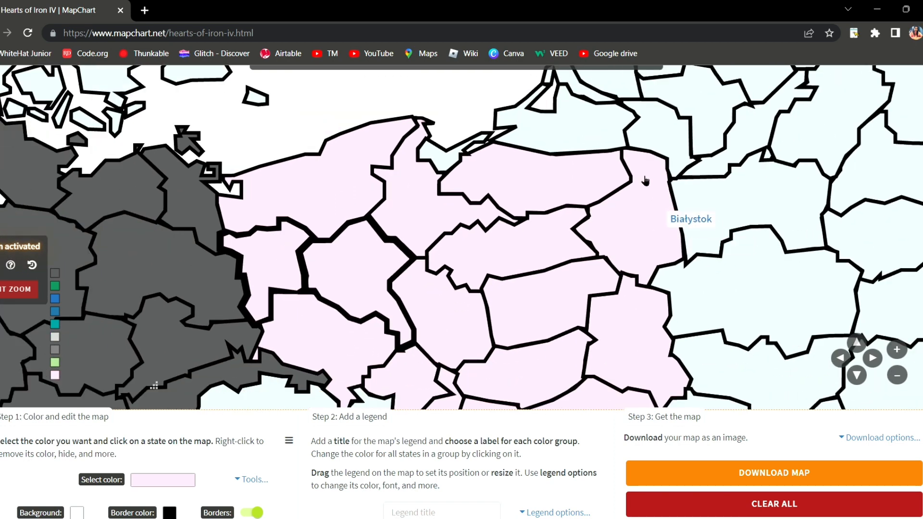
scroll(576, 181, down, 2)
click(452, 174)
scroll(447, 176, down, 1)
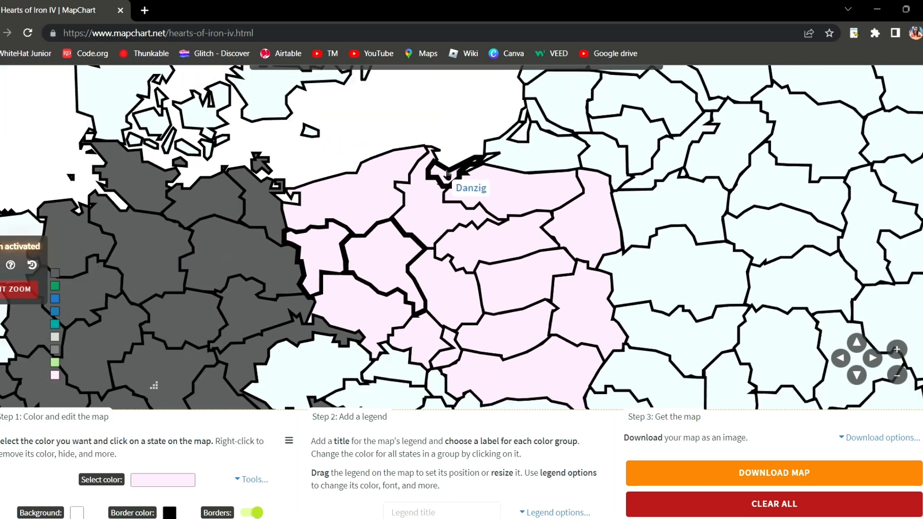
Colour Poland's eastern states from Lwów north through Wilejka and Wilno pale pink.
scroll(615, 289, down, 2)
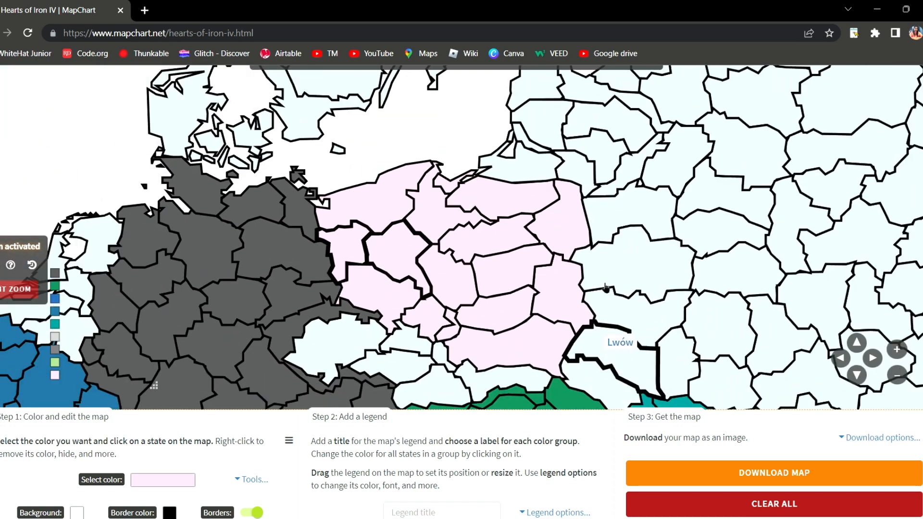
scroll(628, 177, down, 1)
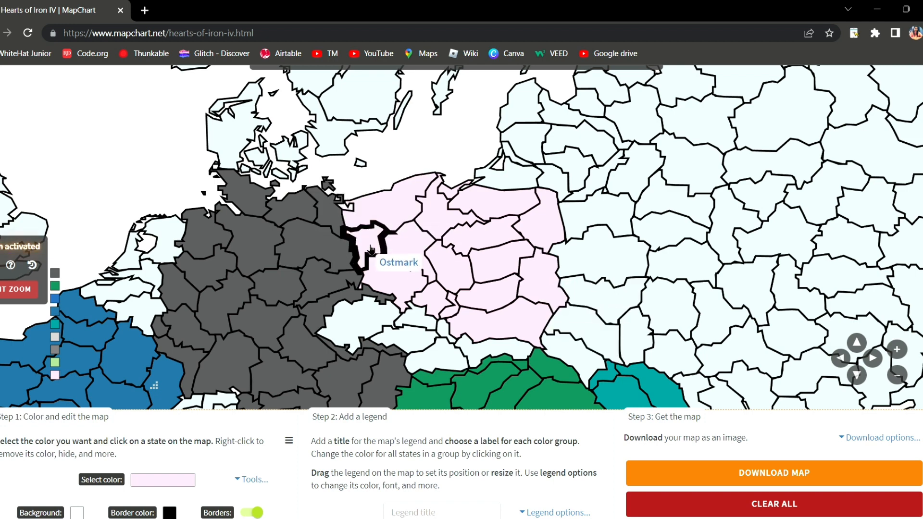
click(590, 334)
click(595, 294)
click(601, 259)
click(613, 211)
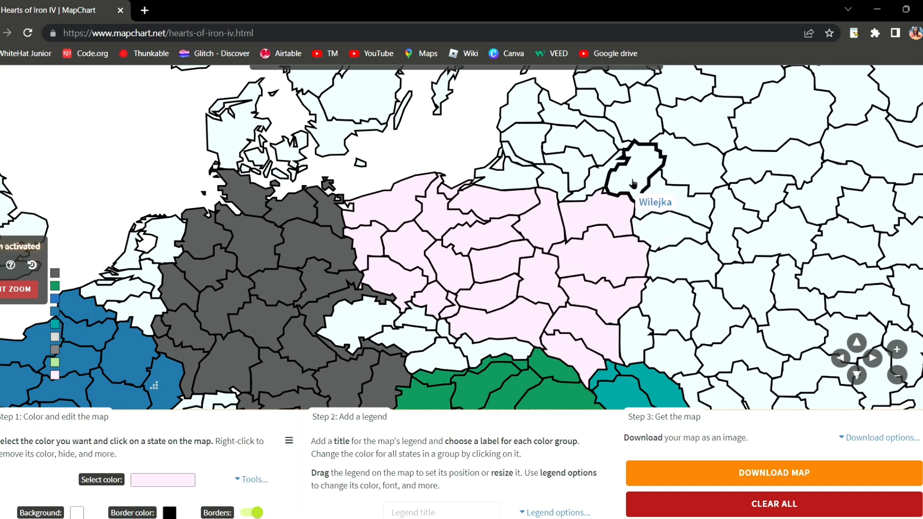
scroll(601, 199, up, 1)
click(615, 170)
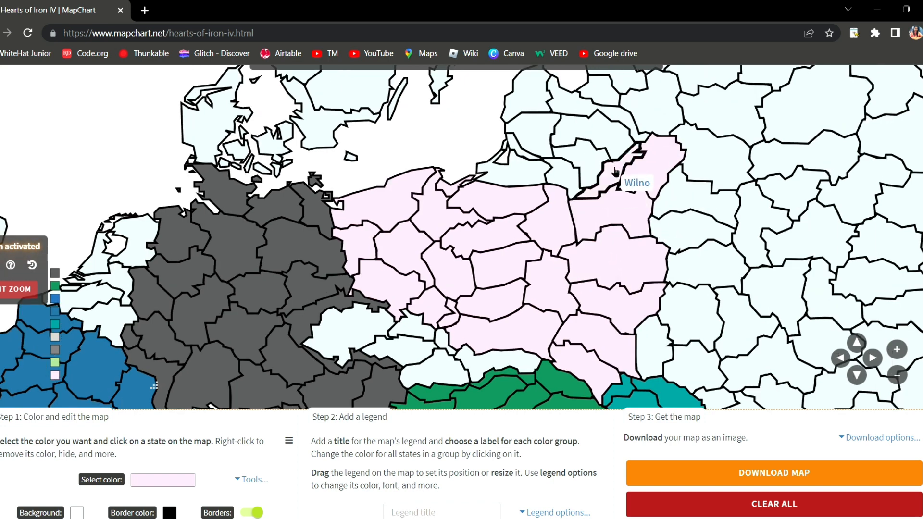
scroll(473, 288, up, 2)
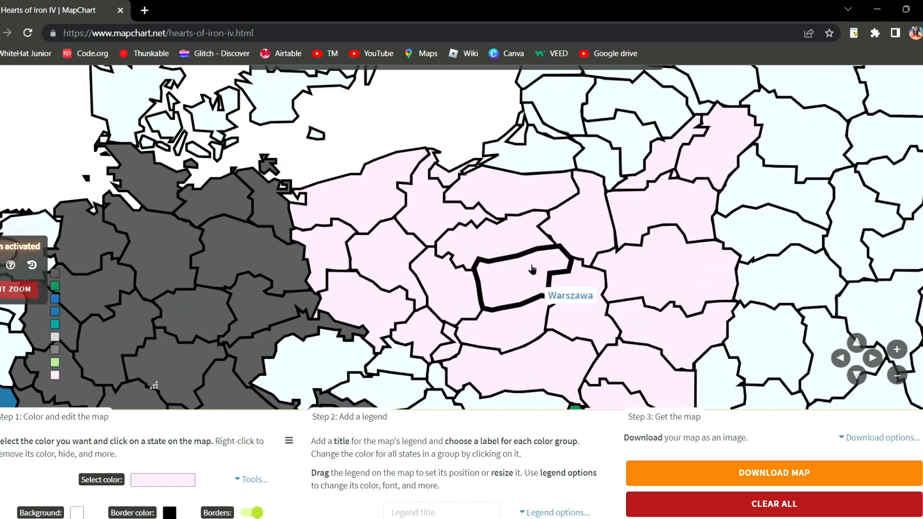
Colour Bohemia, the three states adjoining it to the east and the two Slovak states north of Hungary bright blue.
drag(534, 264, 626, 221)
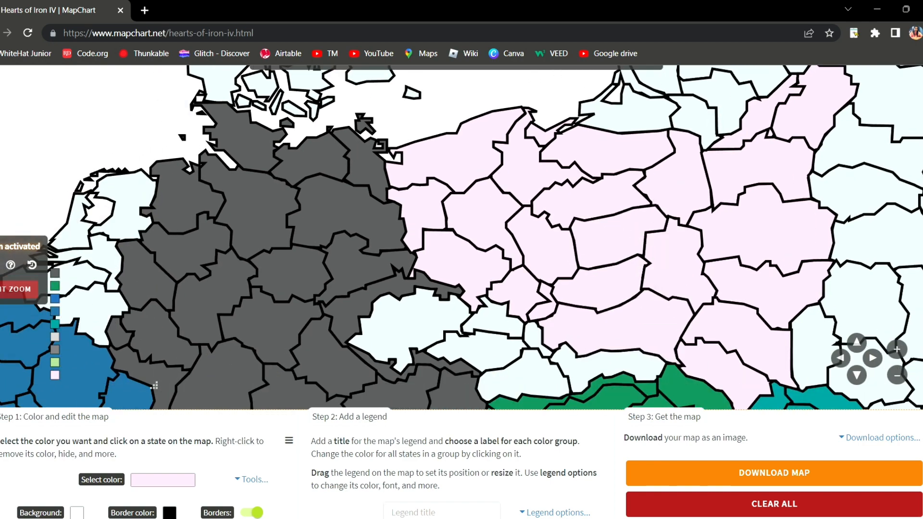
scroll(733, 378, down, 5)
click(164, 218)
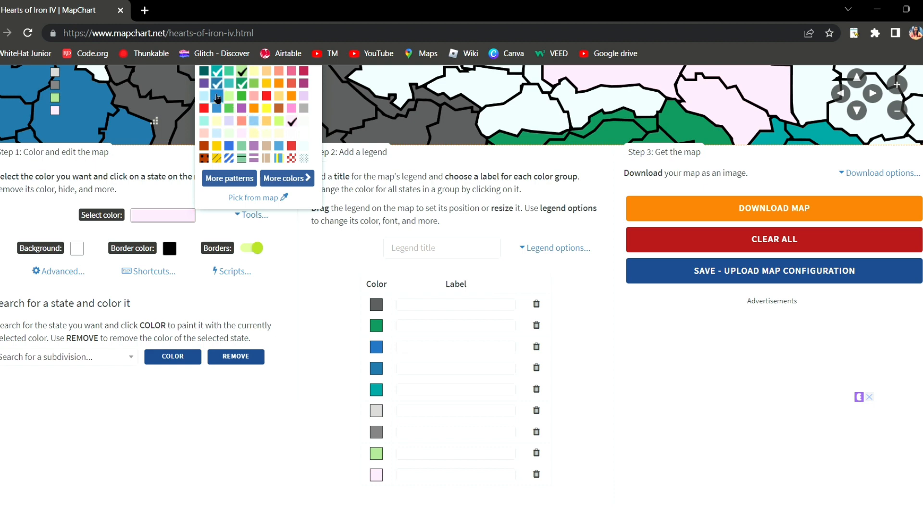
click(217, 98)
scroll(432, 336, up, 5)
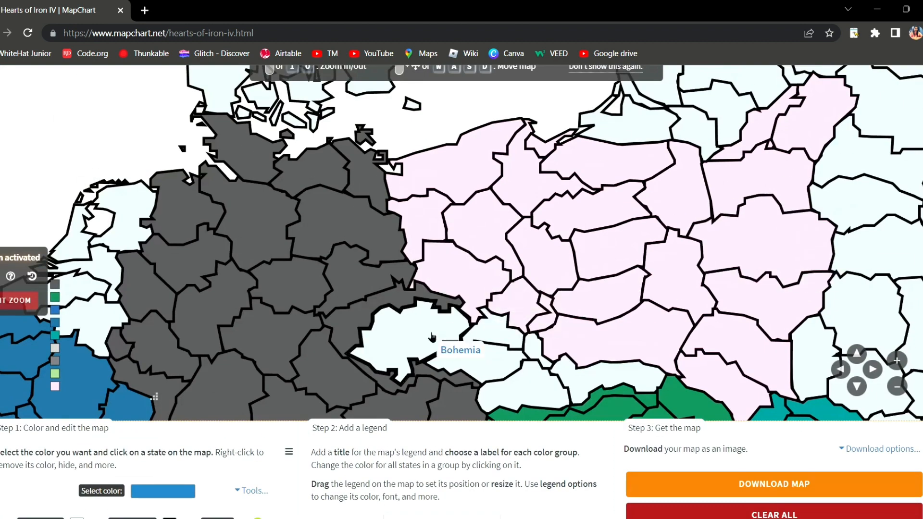
click(433, 338)
click(502, 336)
click(494, 359)
click(537, 357)
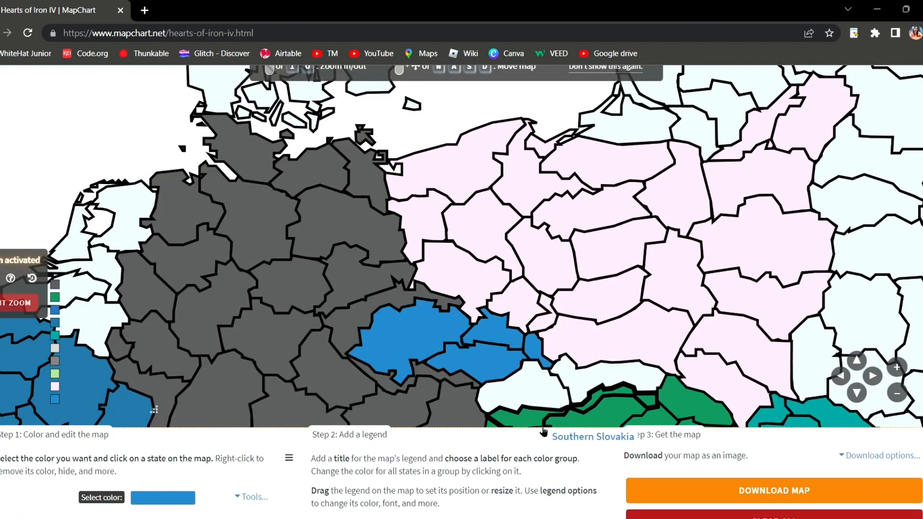
click(495, 379)
click(593, 373)
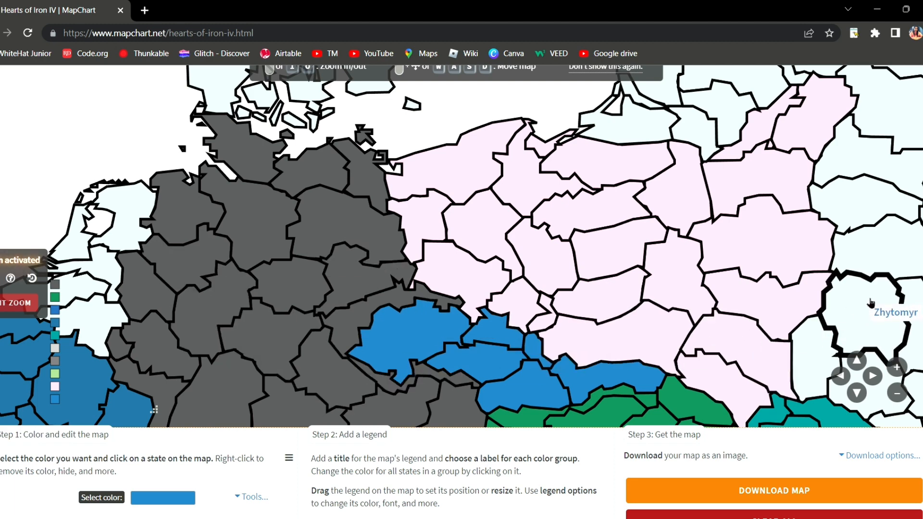
Colour Memel and the East Prussian coastal state south of it the same pale pink as Poland.
scroll(198, 434, down, 1)
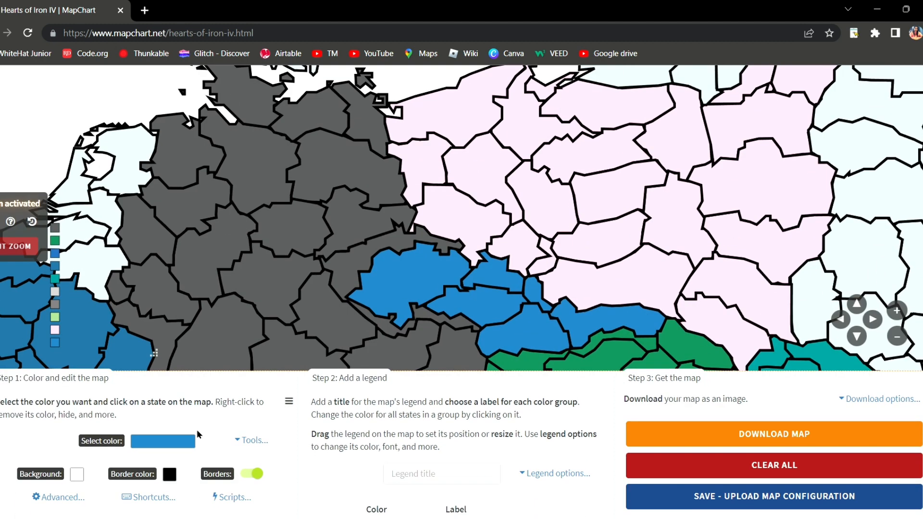
click(162, 441)
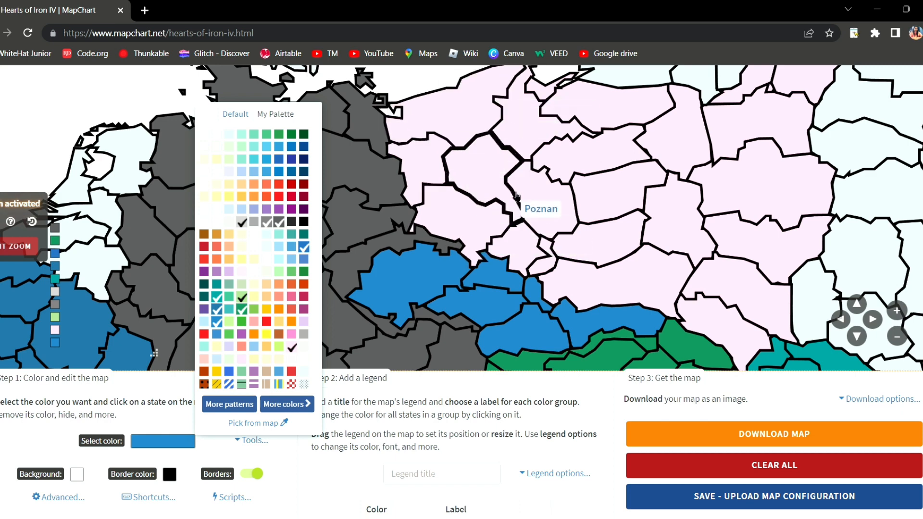
drag(428, 102, 407, 274)
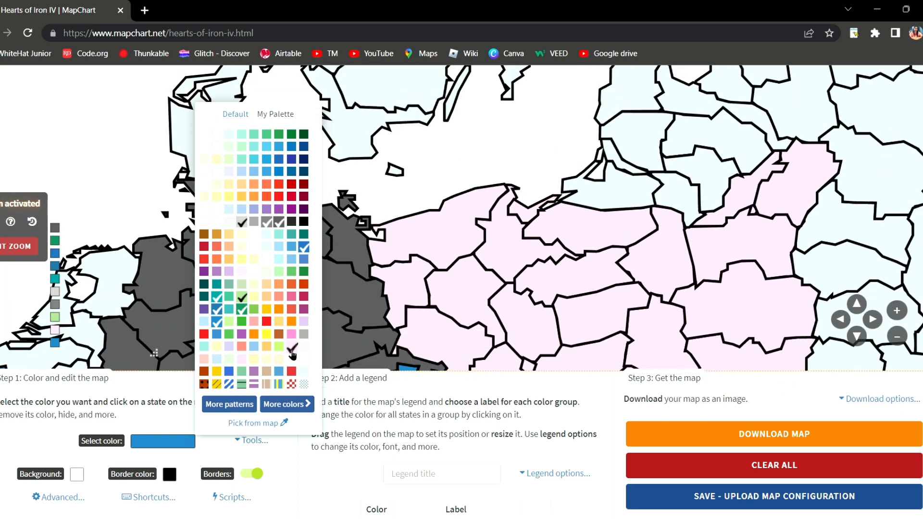
click(292, 353)
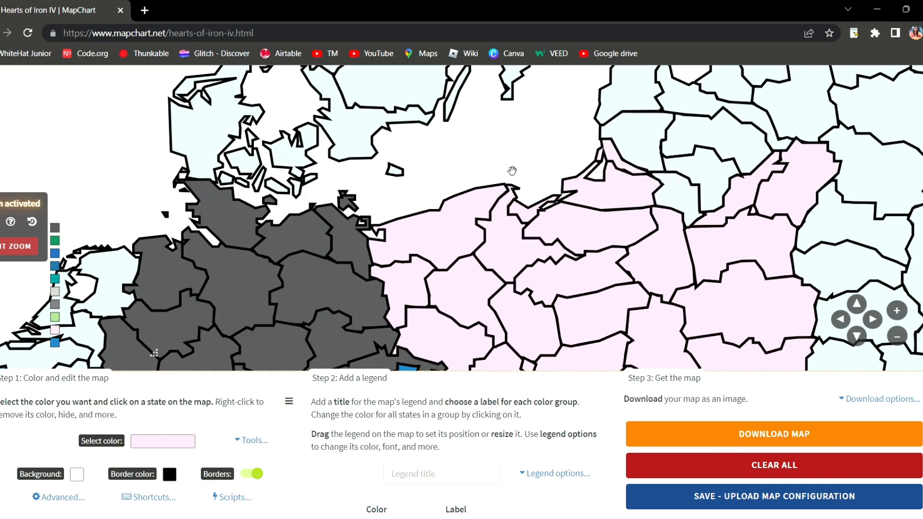
Colour the island of Corsica the same dark grey as Germany.
scroll(509, 157, down, 2)
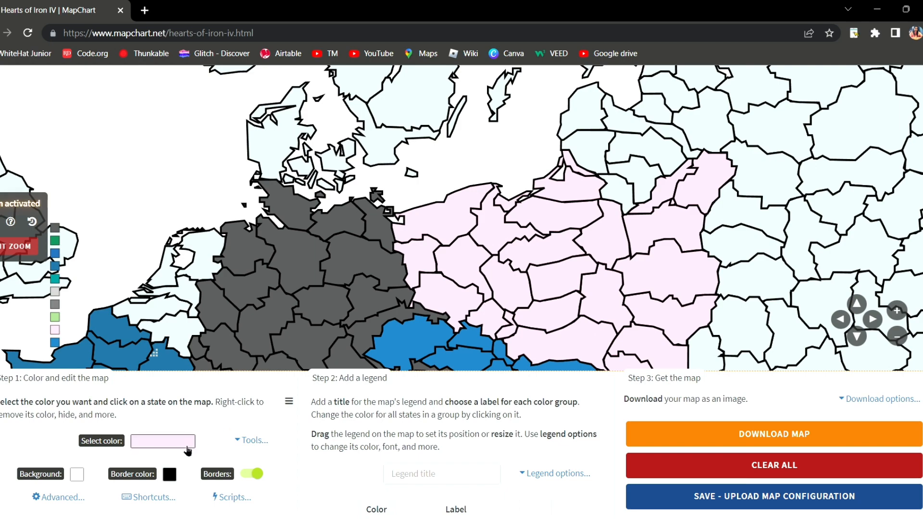
click(180, 442)
click(279, 223)
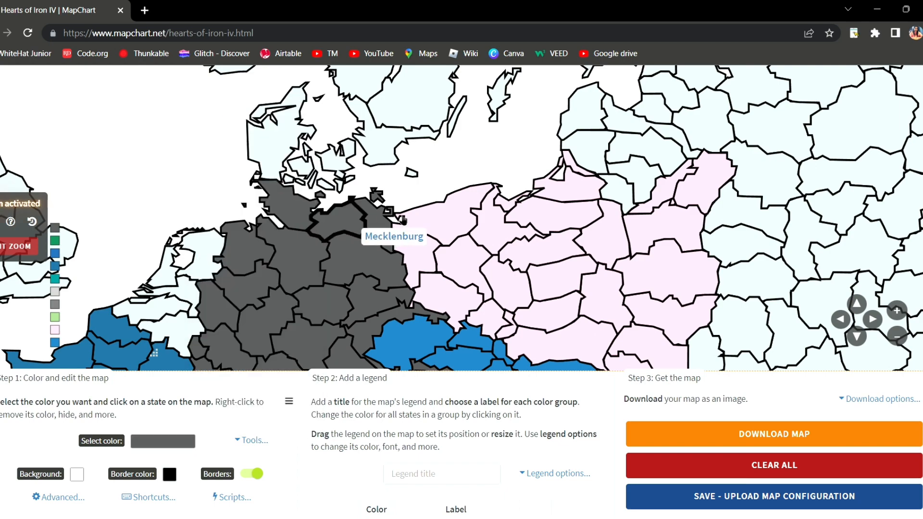
scroll(469, 153, down, 3)
scroll(469, 153, down, 5)
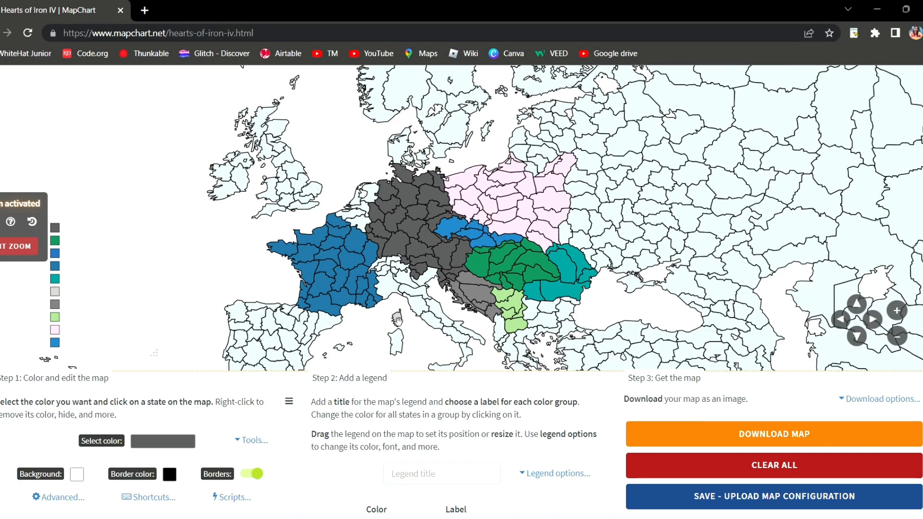
scroll(462, 216, up, 3)
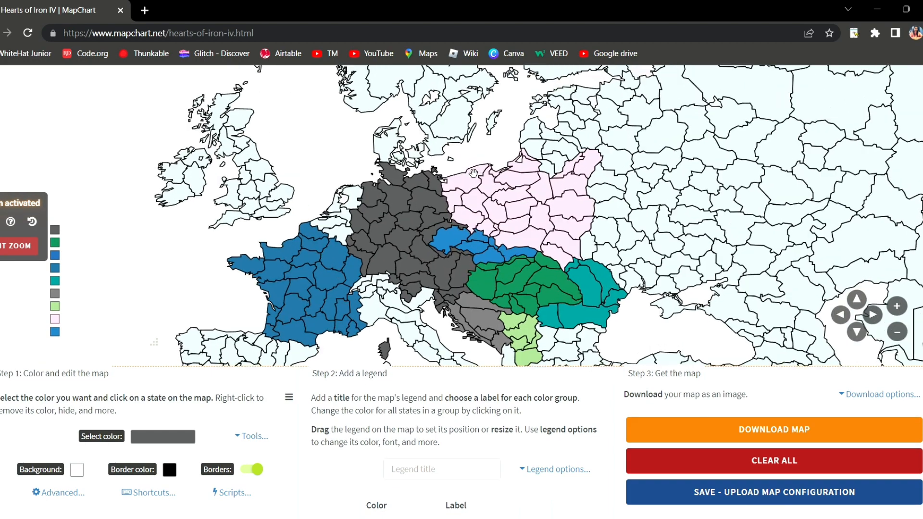
Colour the island of Corsica the same blue as mainland France.
scroll(453, 212, down, 1)
scroll(453, 212, up, 3)
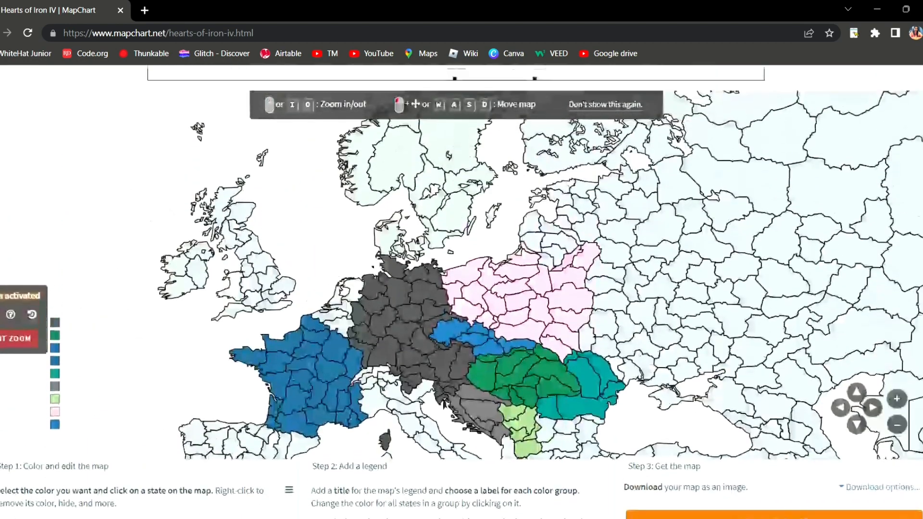
scroll(191, 445, down, 3)
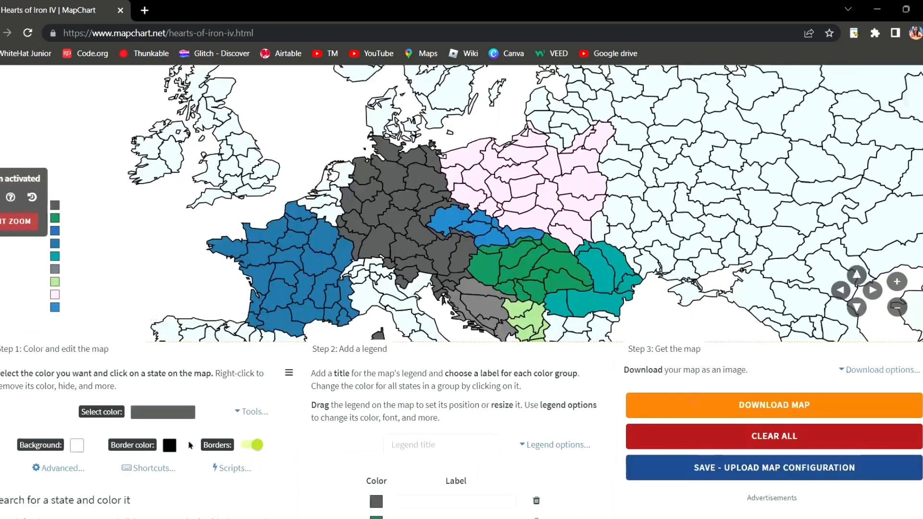
click(158, 413)
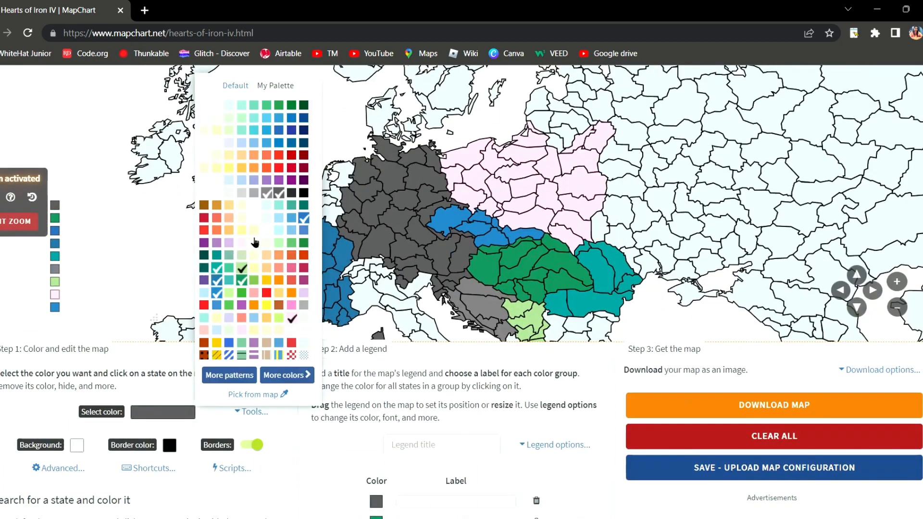
click(221, 288)
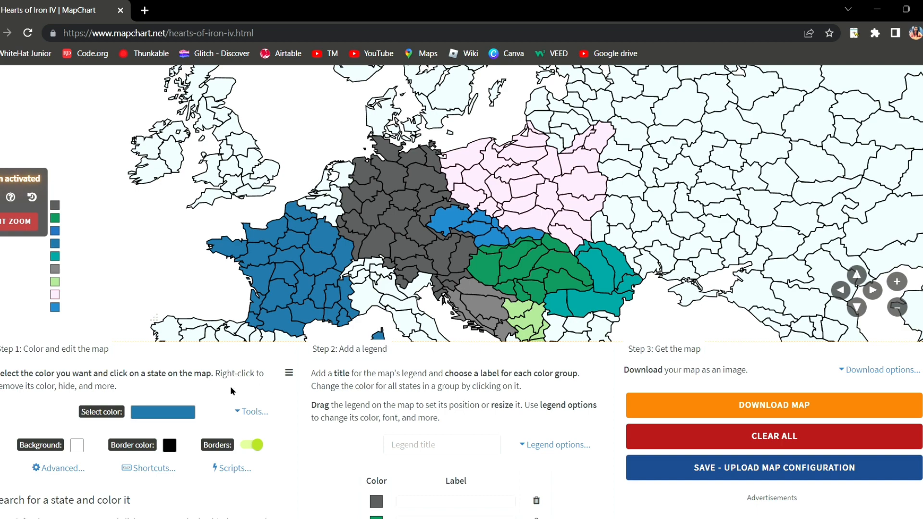
click(177, 411)
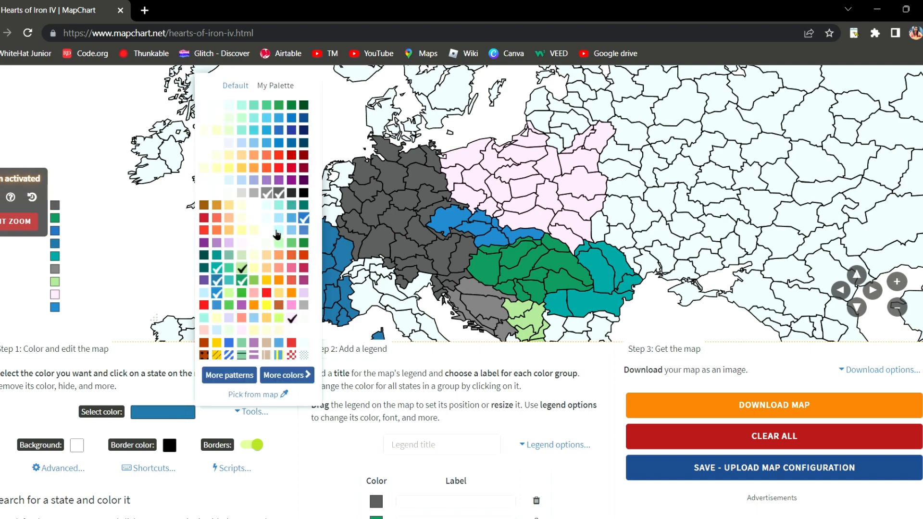
click(285, 198)
scroll(452, 216, up, 3)
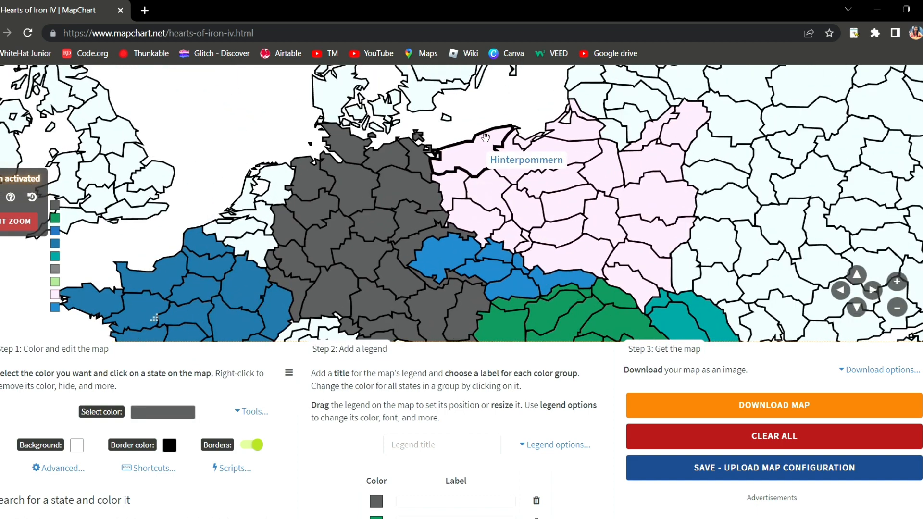
scroll(486, 138, down, 3)
scroll(461, 288, down, 8)
scroll(461, 288, up, 2)
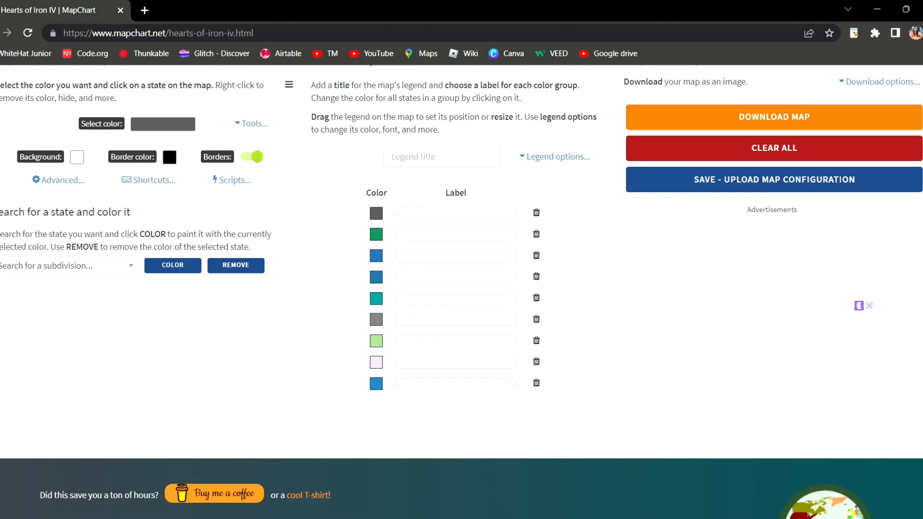
scroll(527, 160, up, 8)
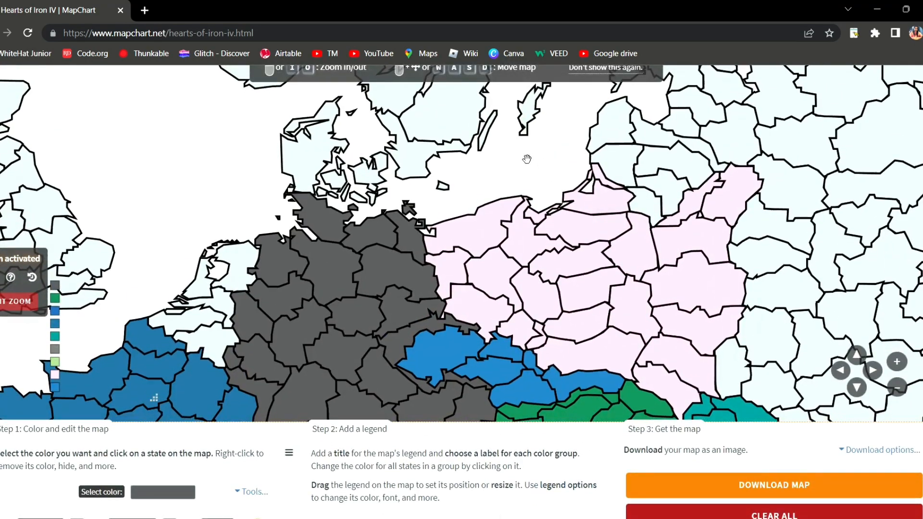
drag(526, 159, 495, 133)
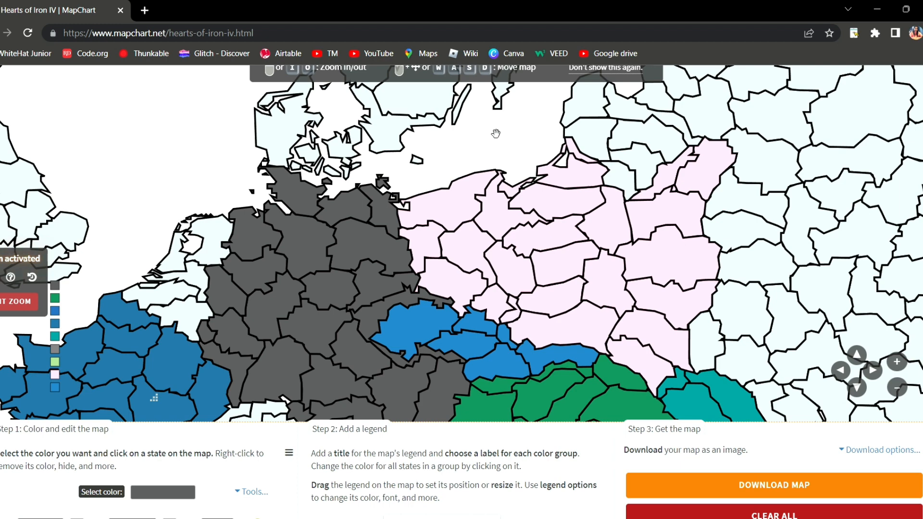
Colour Westfalen light grey and restore it to Germany's dark grey.
click(150, 500)
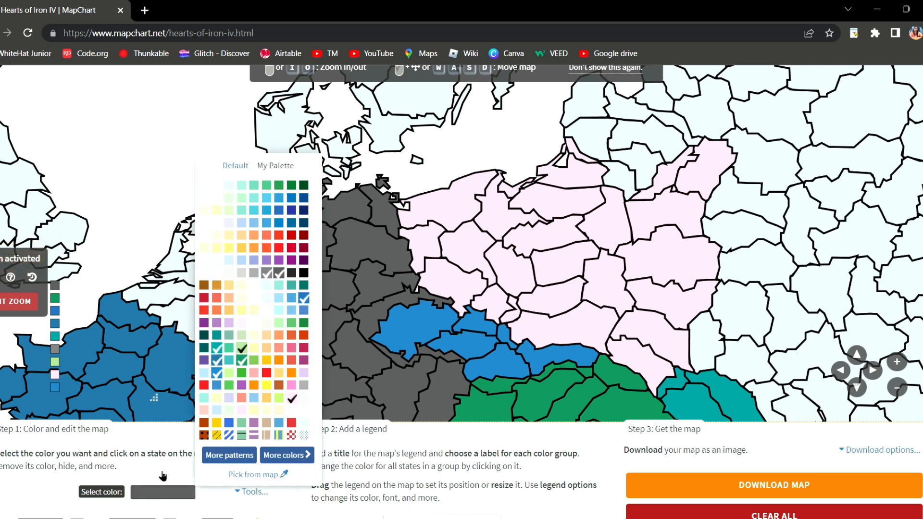
click(254, 272)
scroll(240, 288, up, 3)
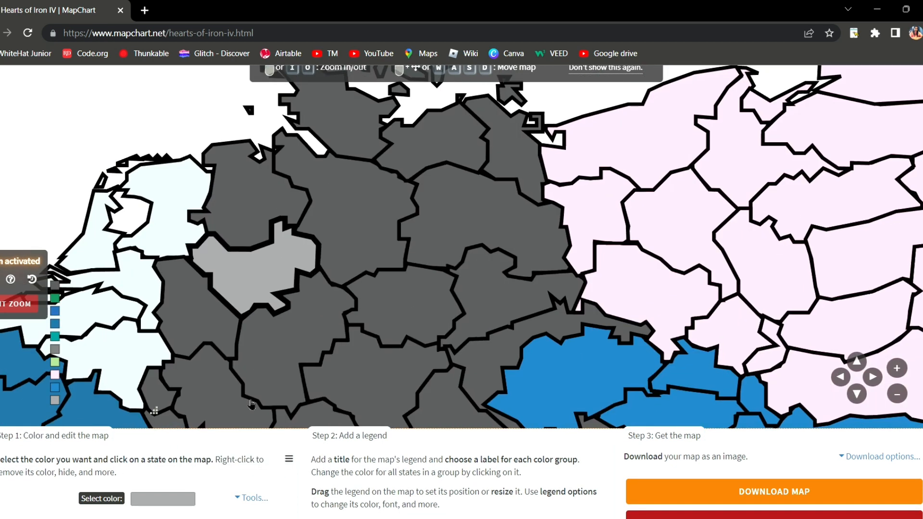
click(174, 501)
click(287, 283)
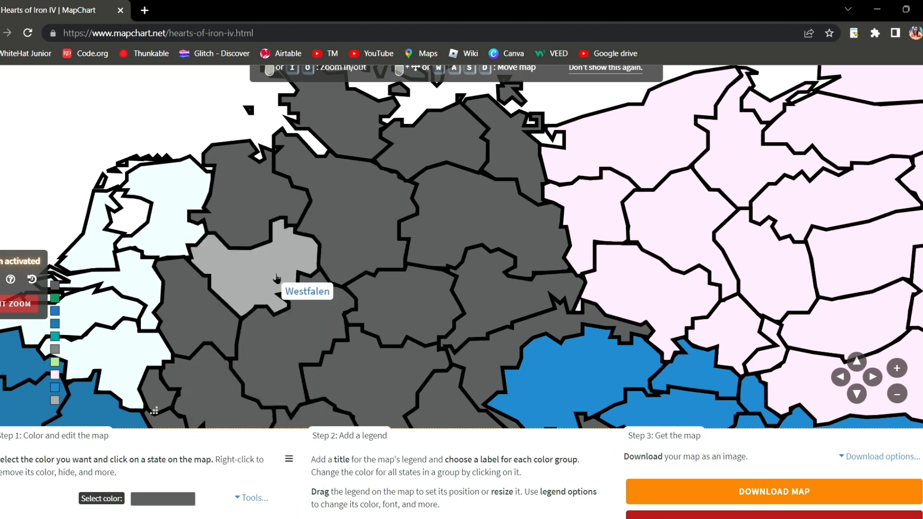
Colour Bohemia, the state adjoining it to the southeast and Hinterpommern light grey.
click(177, 490)
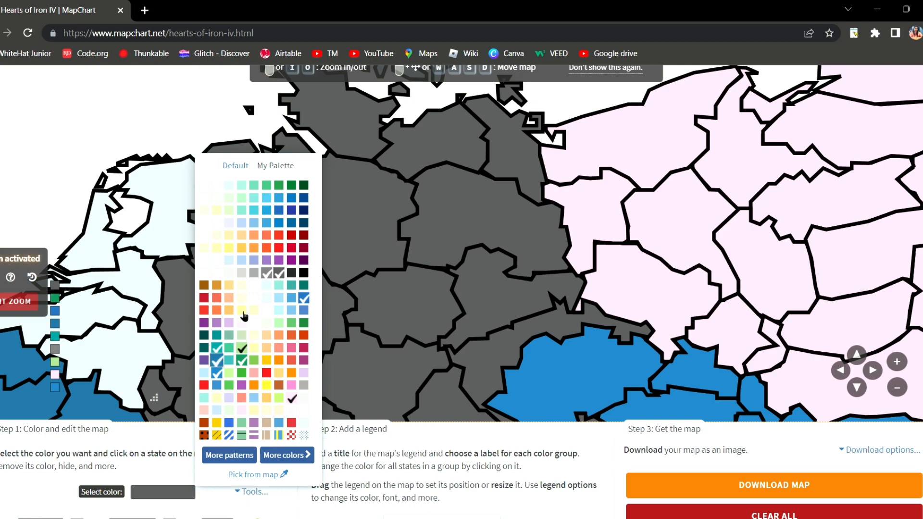
click(254, 274)
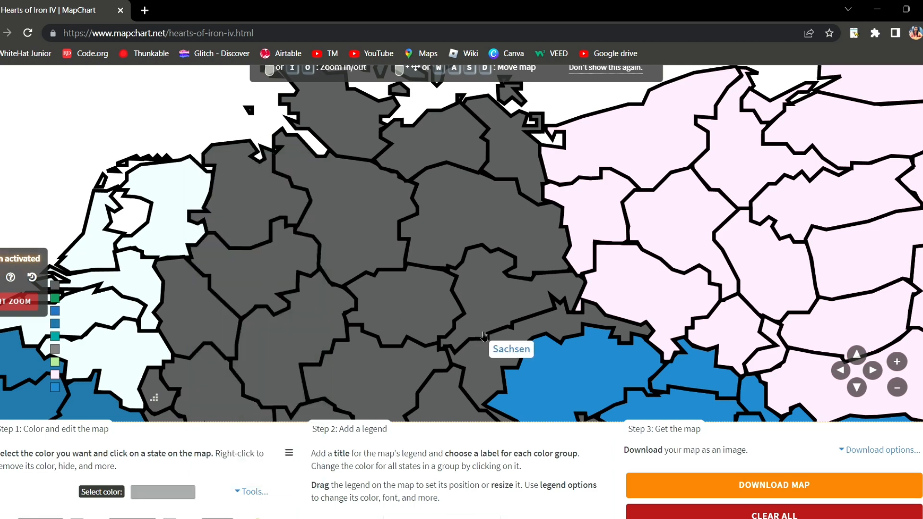
scroll(528, 331, down, 5)
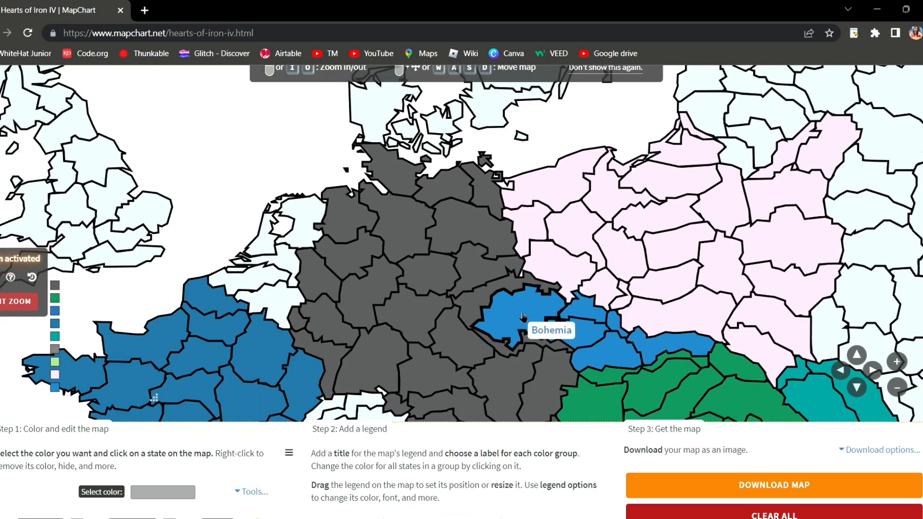
click(530, 328)
click(567, 328)
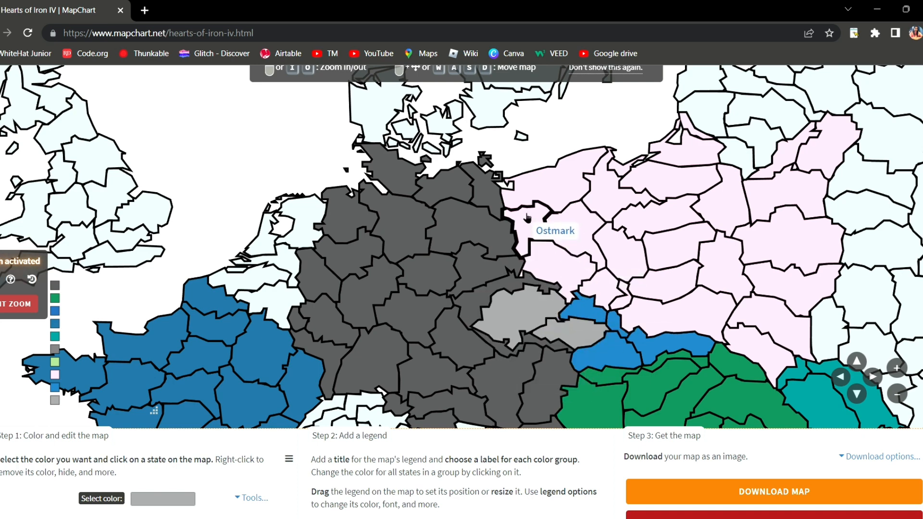
click(533, 189)
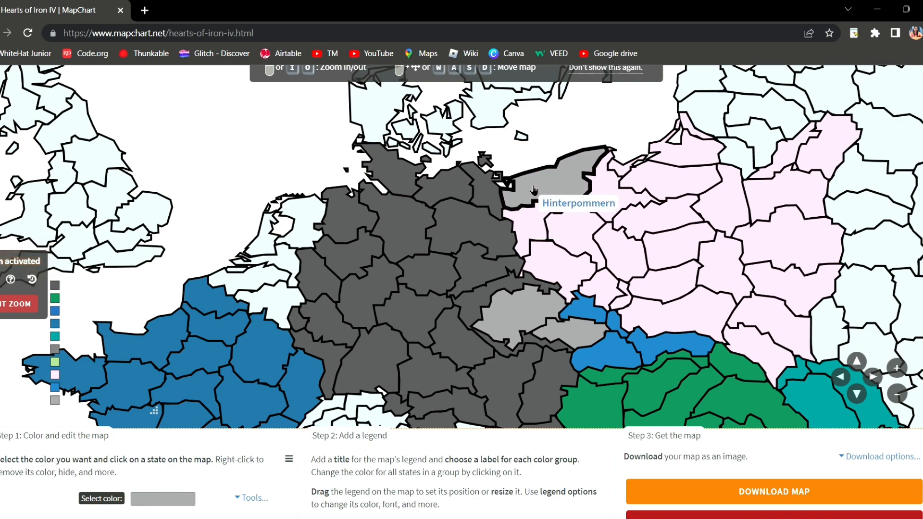
Colour the small coastal state of Danzig, Memel and the East Prussian coastal state light grey.
scroll(533, 189, up, 3)
scroll(531, 295, down, 3)
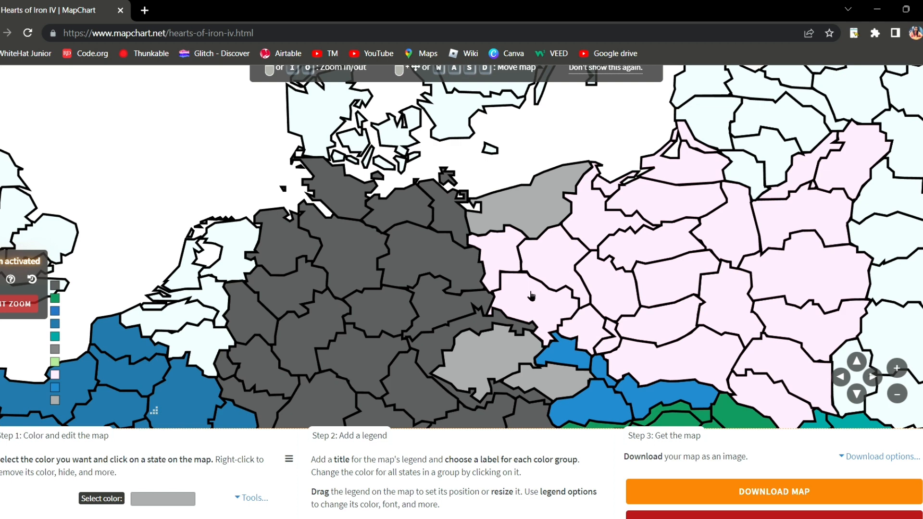
click(615, 193)
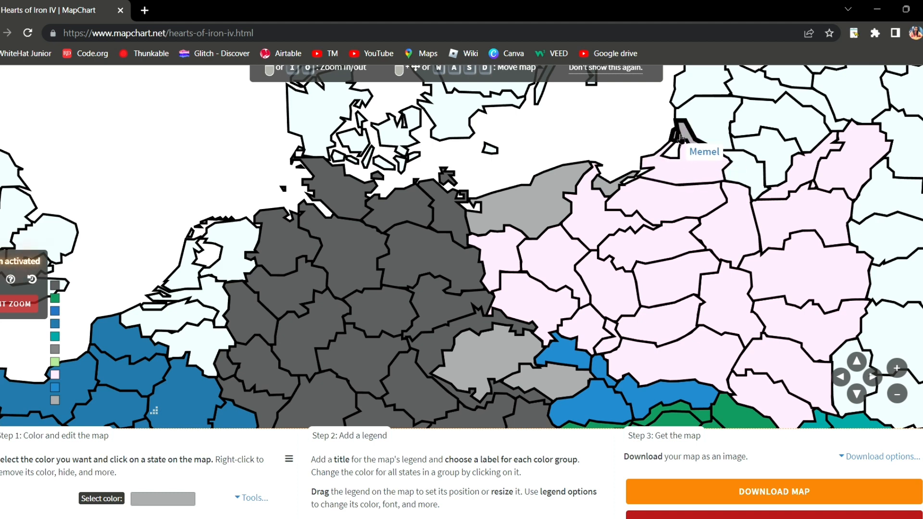
click(666, 161)
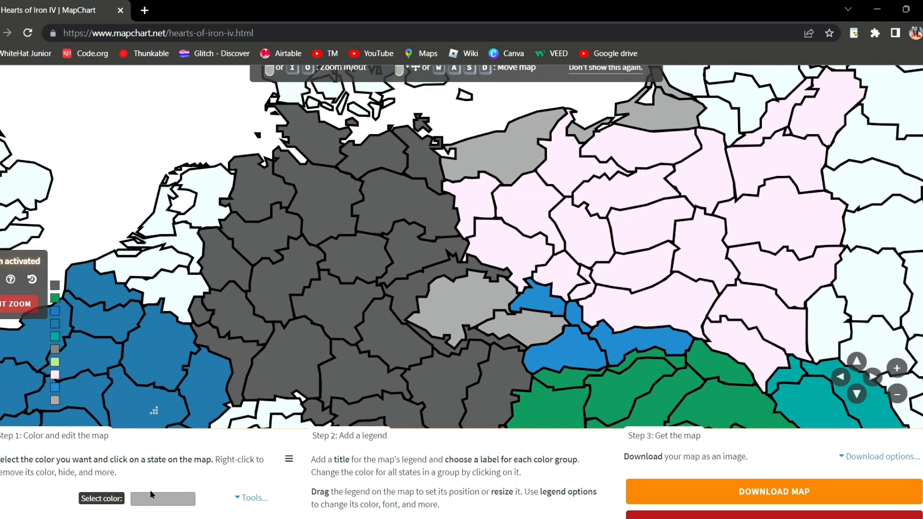
Colour Western Slovakia and Eastern Slovakia lime green.
click(157, 500)
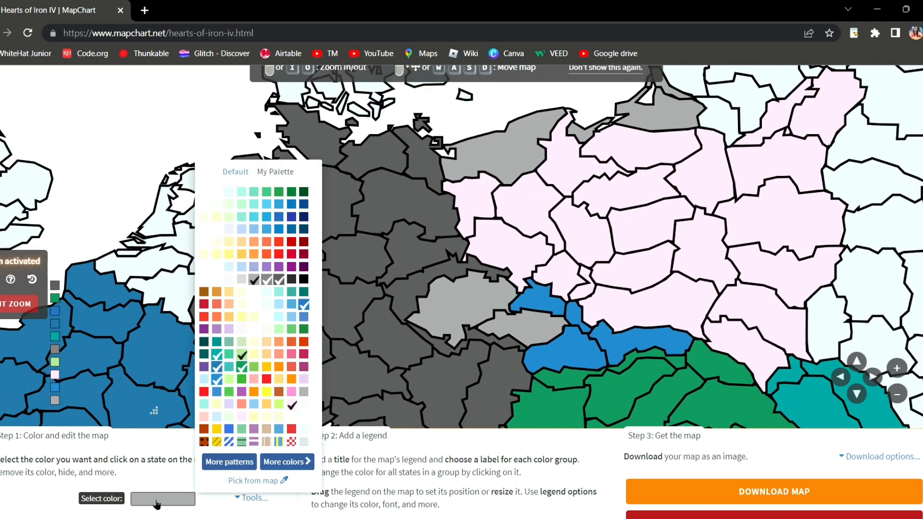
click(242, 355)
click(174, 499)
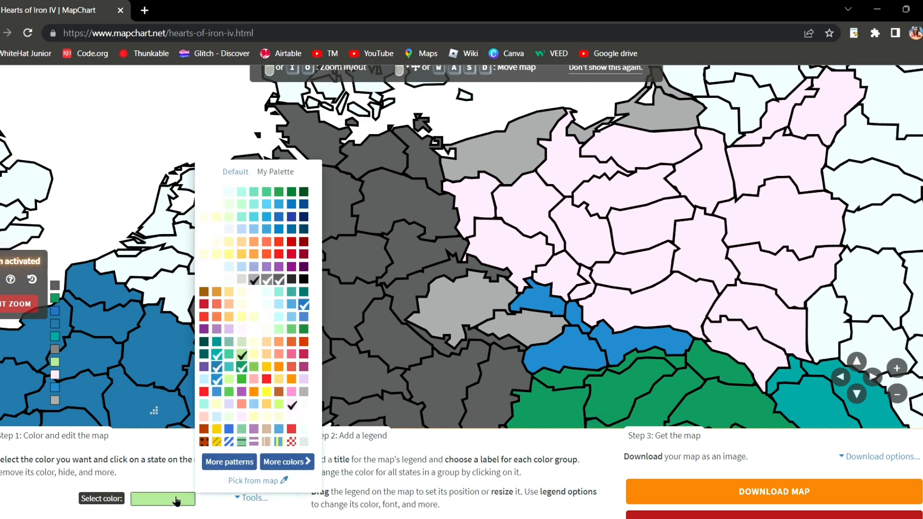
click(261, 372)
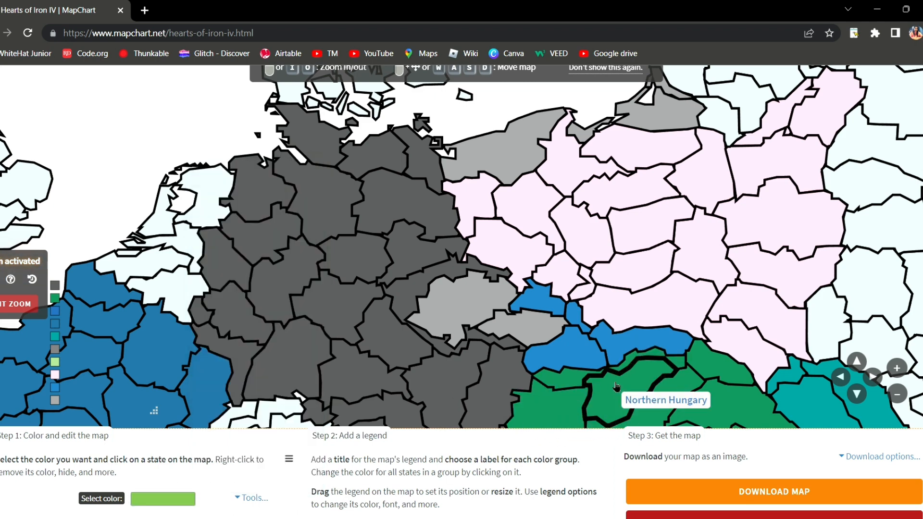
click(569, 349)
click(611, 341)
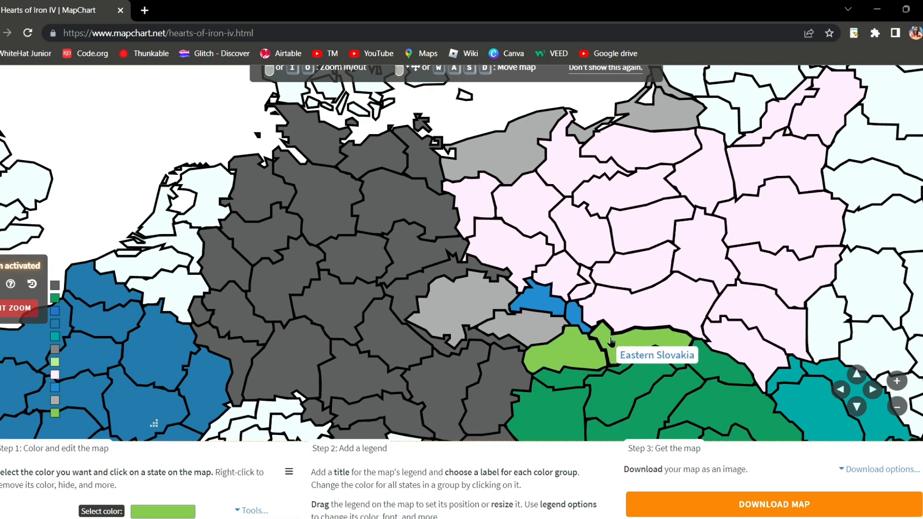
Colour Zaolzie and the remaining blue state northwest of it the same lime green.
scroll(609, 339, up, 2)
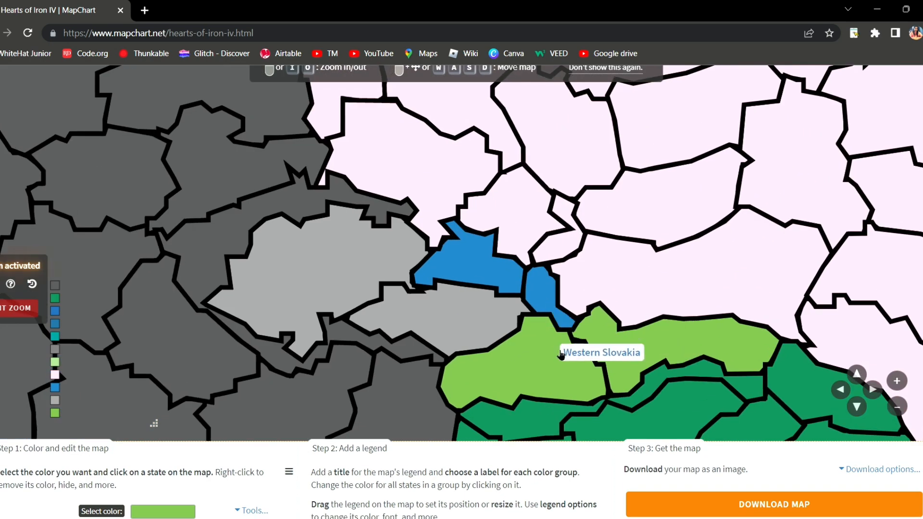
scroll(553, 327, down, 2)
scroll(528, 288, down, 1)
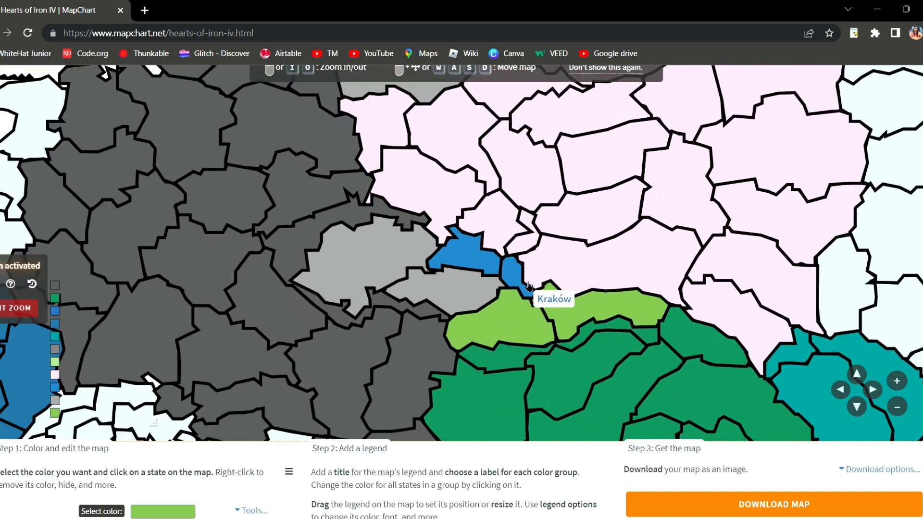
scroll(519, 273, down, 1)
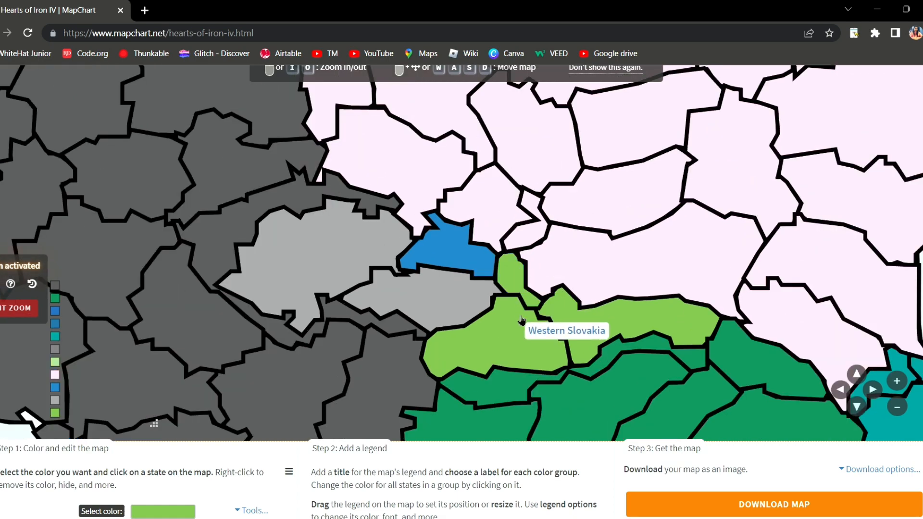
scroll(526, 326, up, 2)
scroll(478, 342, down, 3)
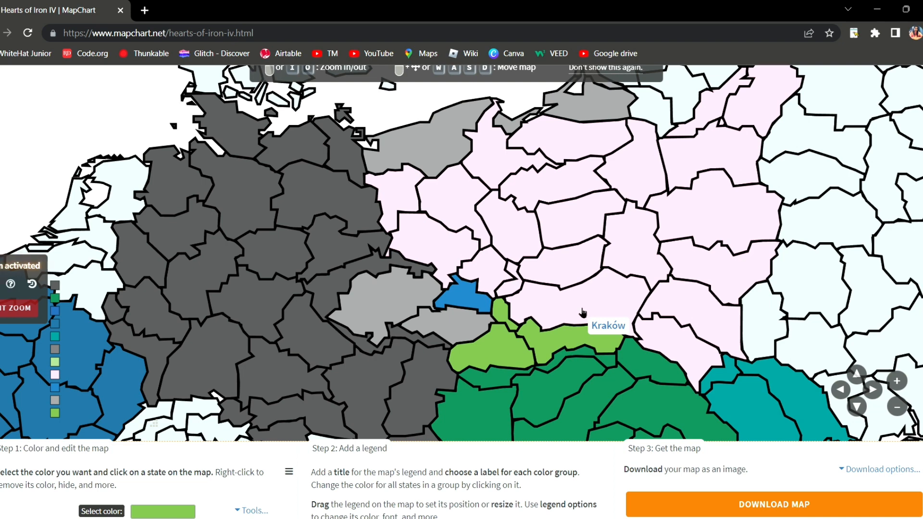
click(471, 293)
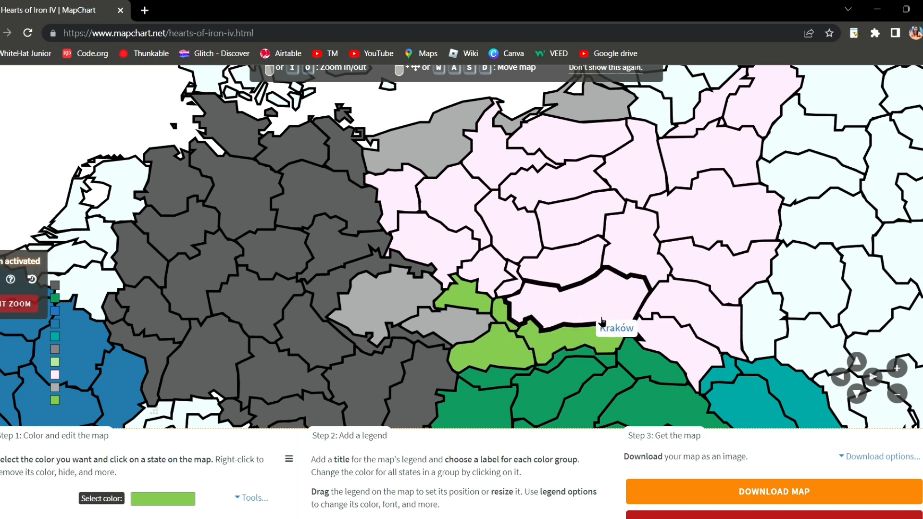
Colour Stanisławów and Kraków the same lime green as the neighbouring states.
drag(672, 336, 631, 314)
click(632, 314)
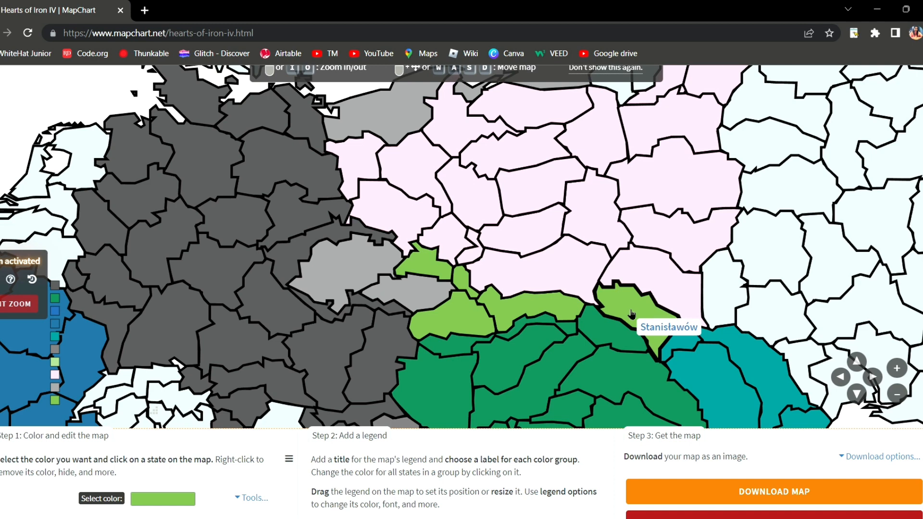
click(579, 267)
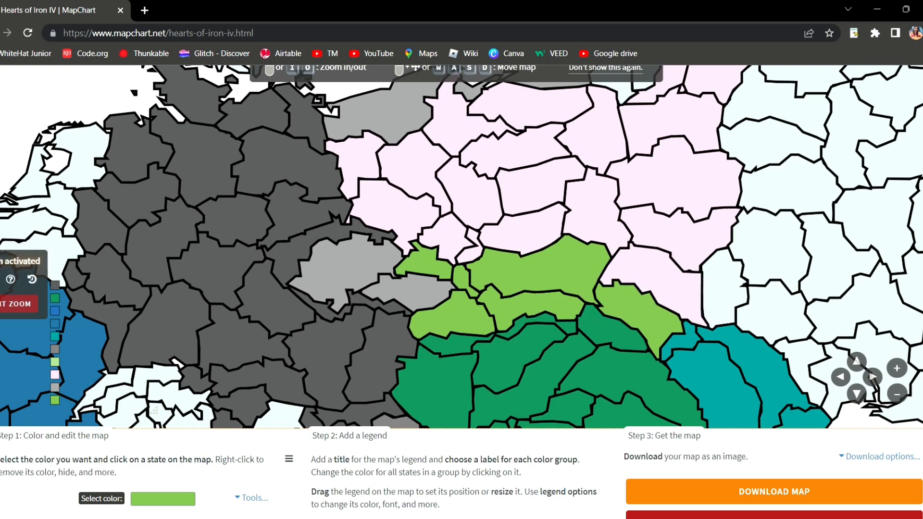
Colour Niederschlesien, Ostmark and the two small states southeast of Niederschlesien light grey.
scroll(722, 306, down, 3)
click(190, 335)
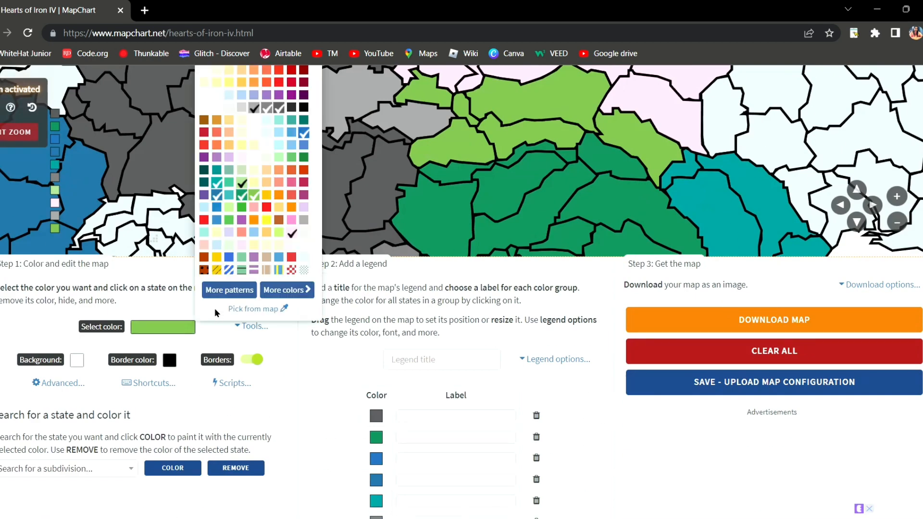
click(260, 112)
scroll(874, 221, up, 4)
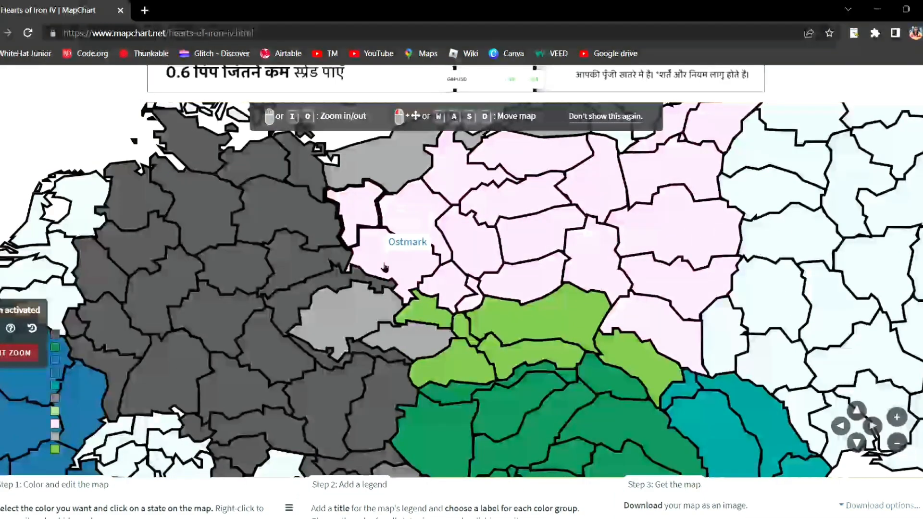
click(385, 267)
click(358, 206)
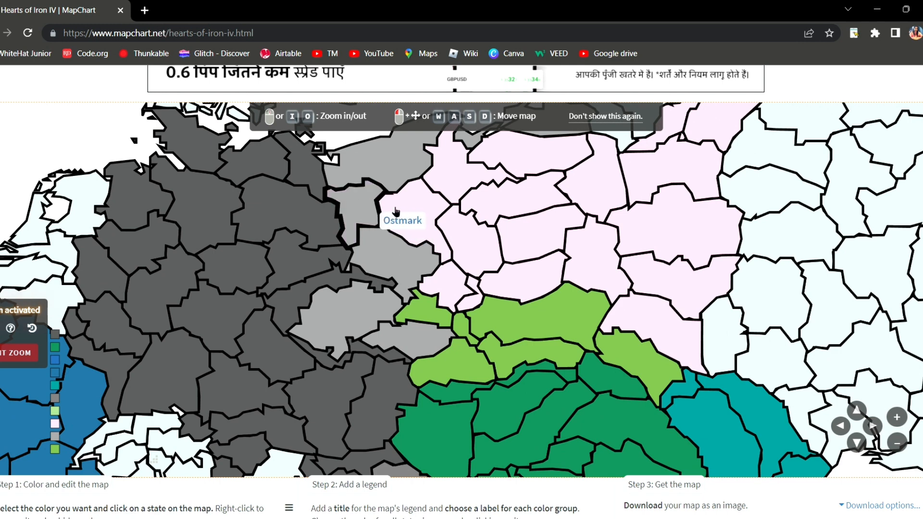
click(449, 278)
click(474, 297)
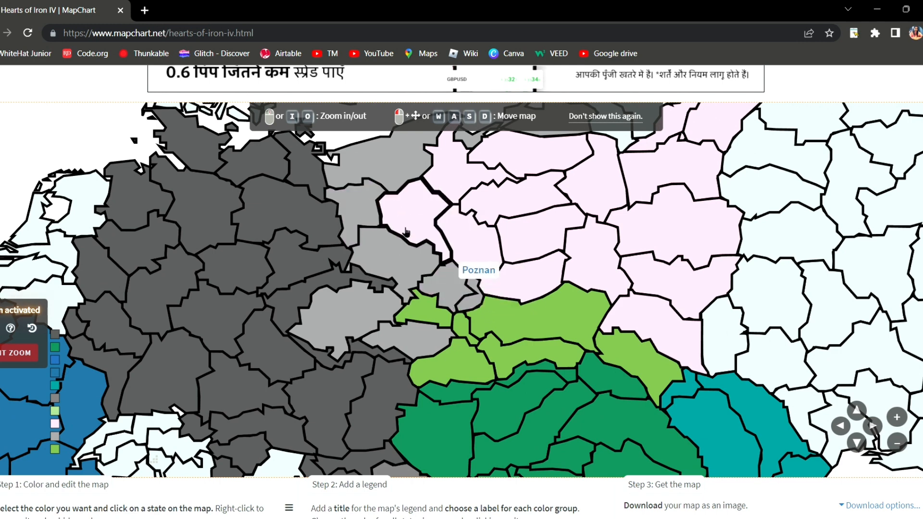
Colour Poznan, the state east of Hinterpommern and the state south of Königsberg light grey.
drag(361, 214, 372, 269)
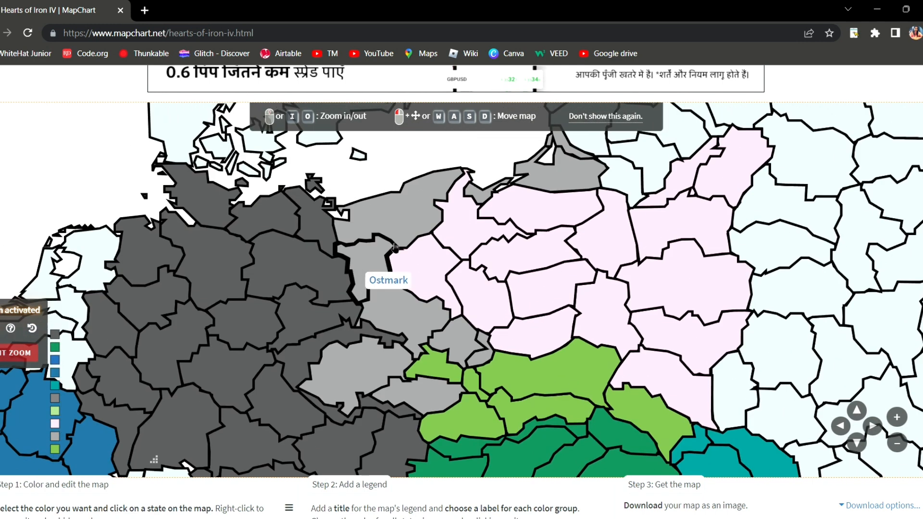
click(520, 201)
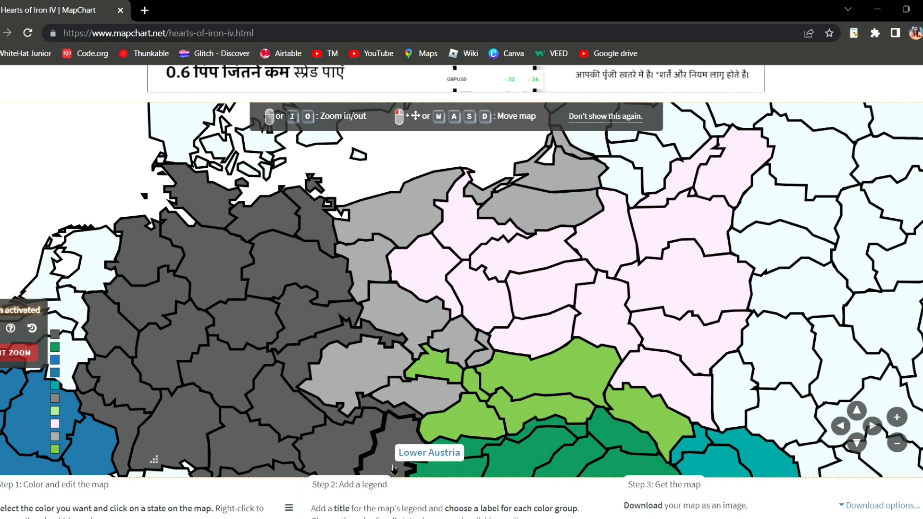
click(460, 242)
click(421, 259)
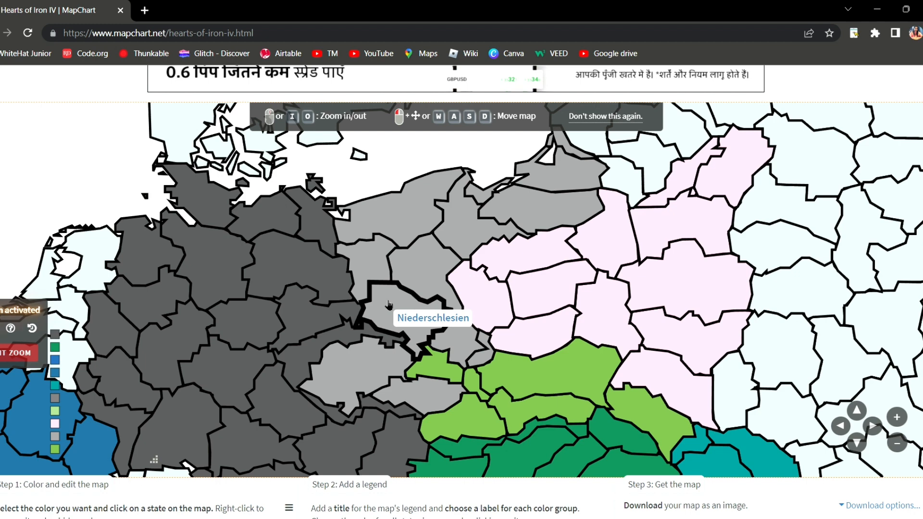
Recolour Western Slovakia and Eastern Slovakia in Hungary's dark green.
drag(385, 280, 346, 227)
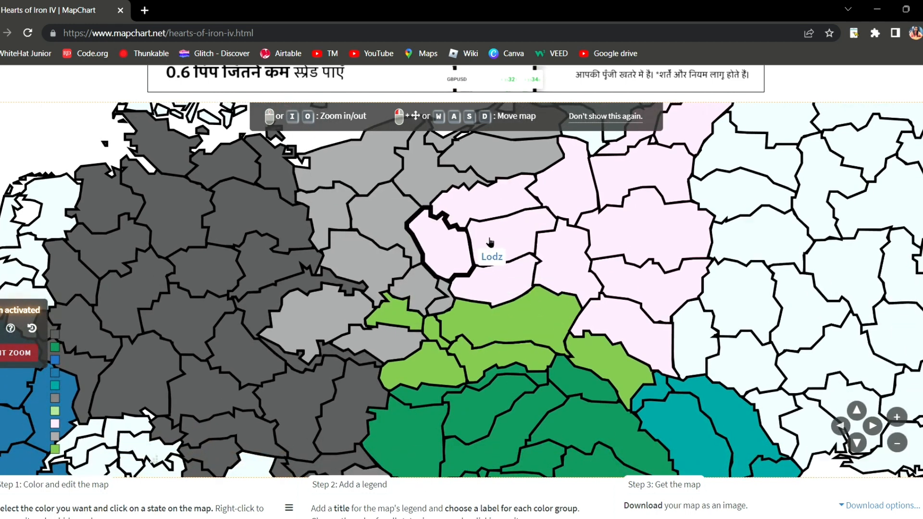
scroll(916, 289, down, 1)
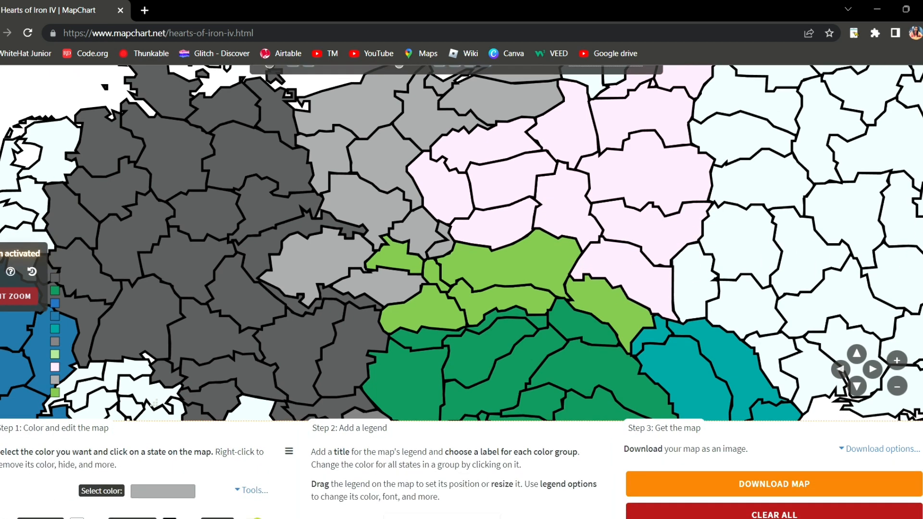
click(160, 498)
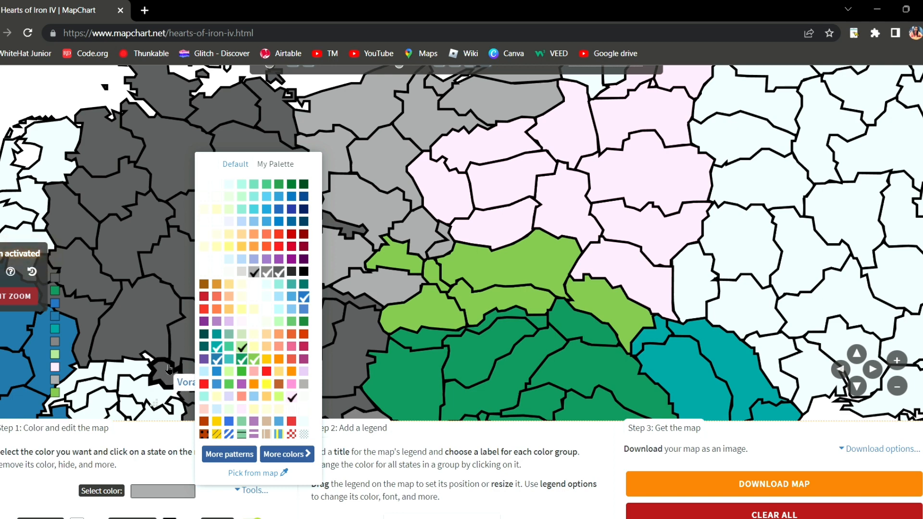
click(249, 359)
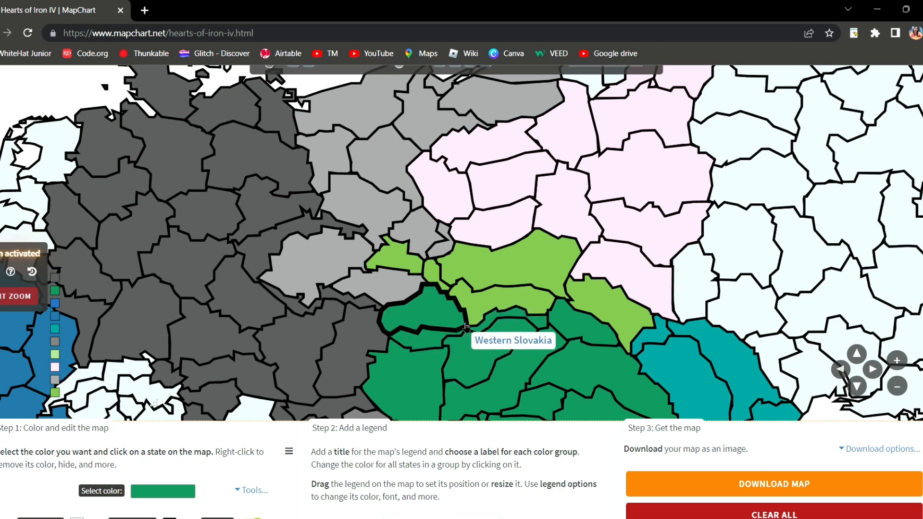
click(472, 306)
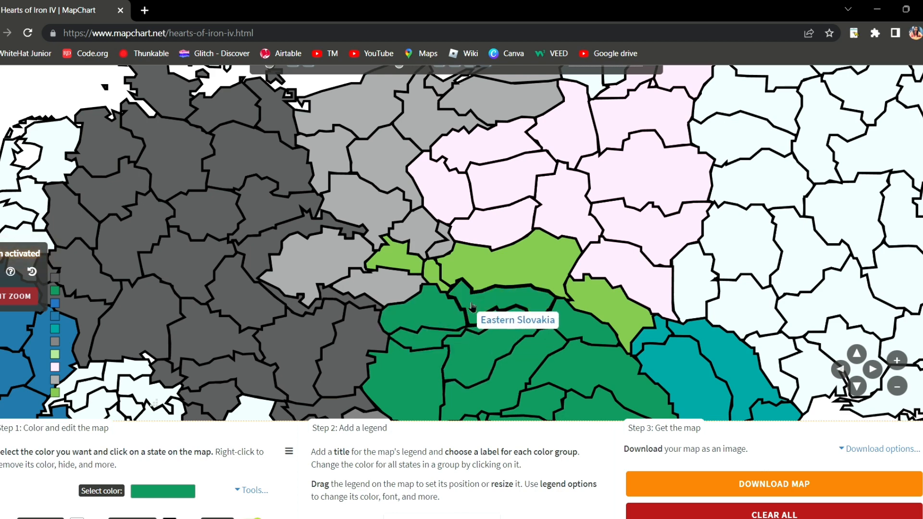
Recolour Zaolzie in Hungary's dark green.
drag(473, 307, 462, 331)
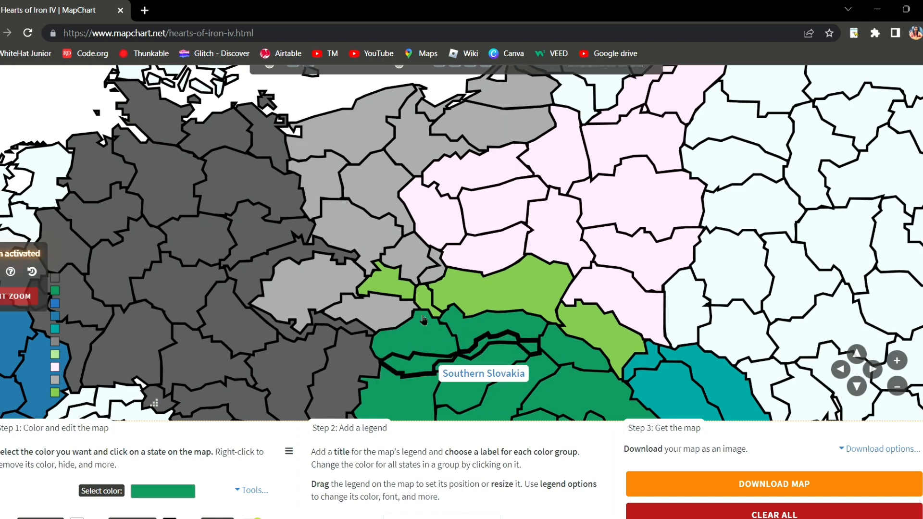
drag(445, 393, 420, 316)
drag(401, 269, 465, 278)
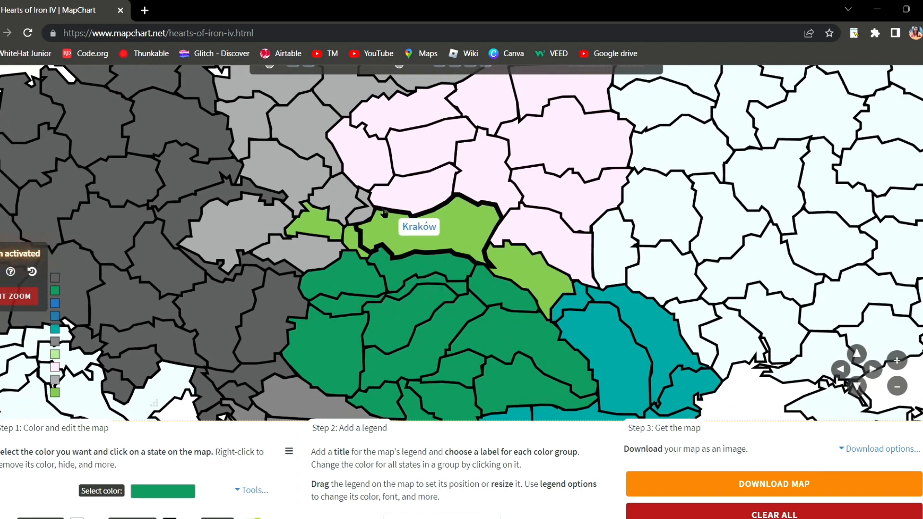
click(356, 238)
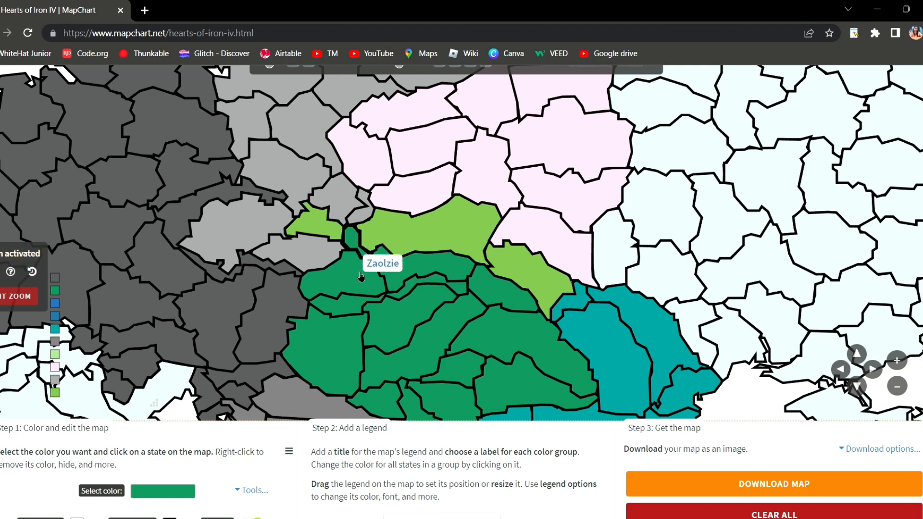
Recolour Bohemia and Moravia in the medium grey used for the western Balkan states.
click(178, 497)
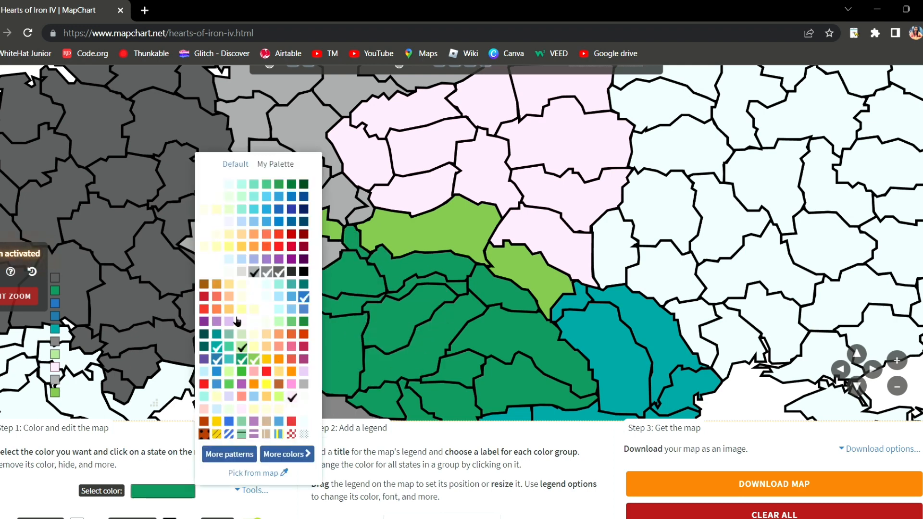
click(270, 270)
click(246, 240)
click(303, 259)
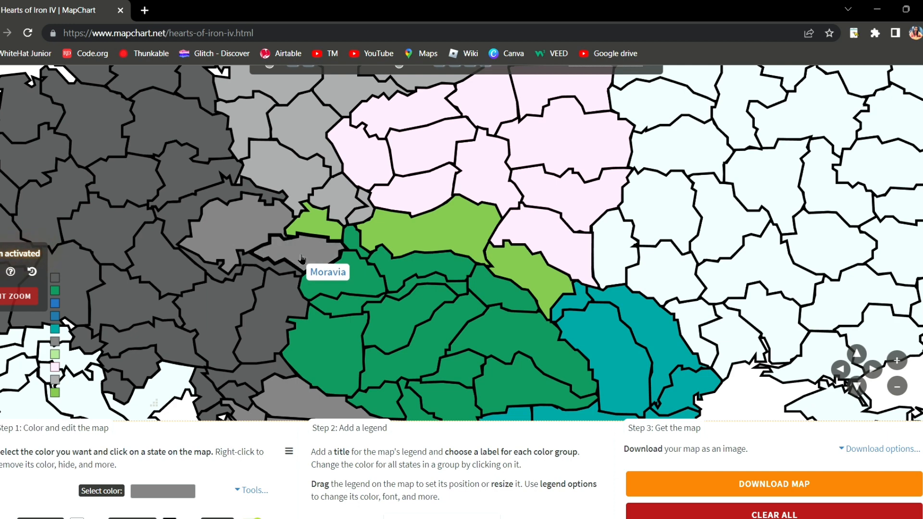
Recolour Hinterpommern, Ostmark, Poznan, Niederschlesien and the two small states southeast of it in Germany's dark grey.
drag(316, 324, 269, 450)
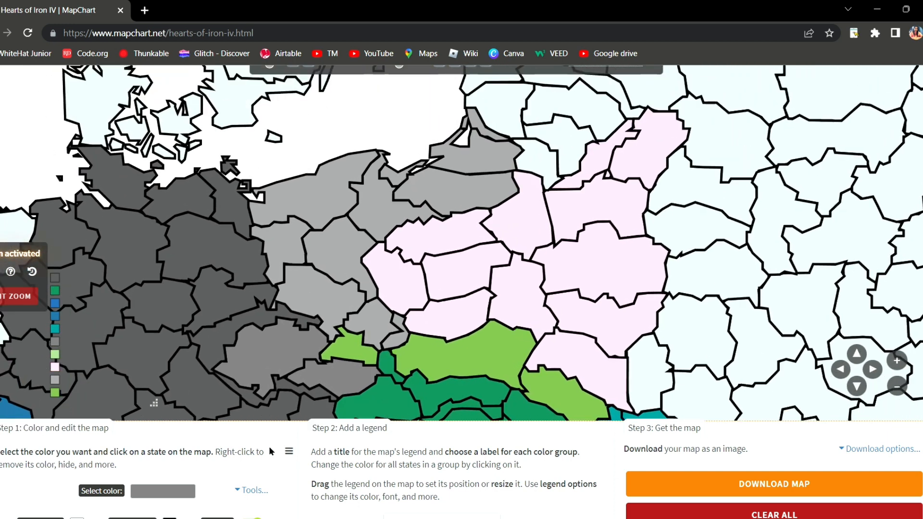
click(186, 491)
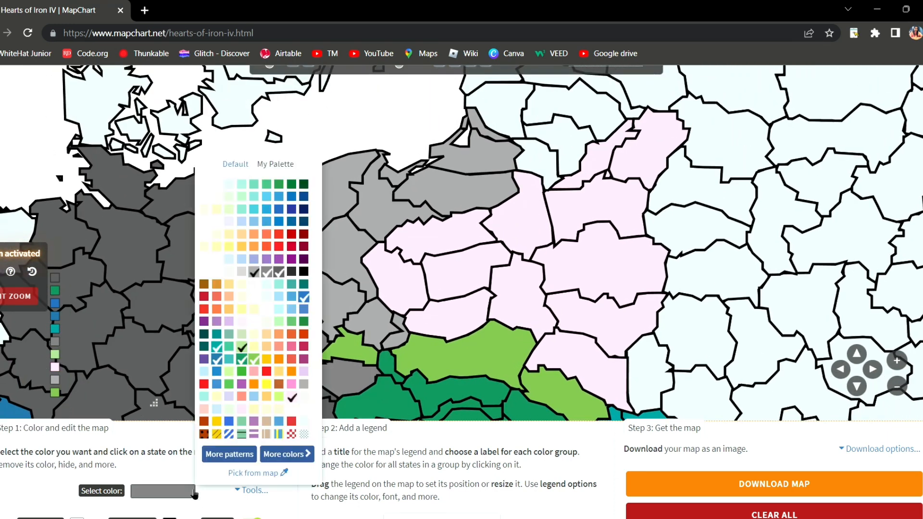
click(285, 272)
click(287, 274)
click(276, 246)
click(294, 212)
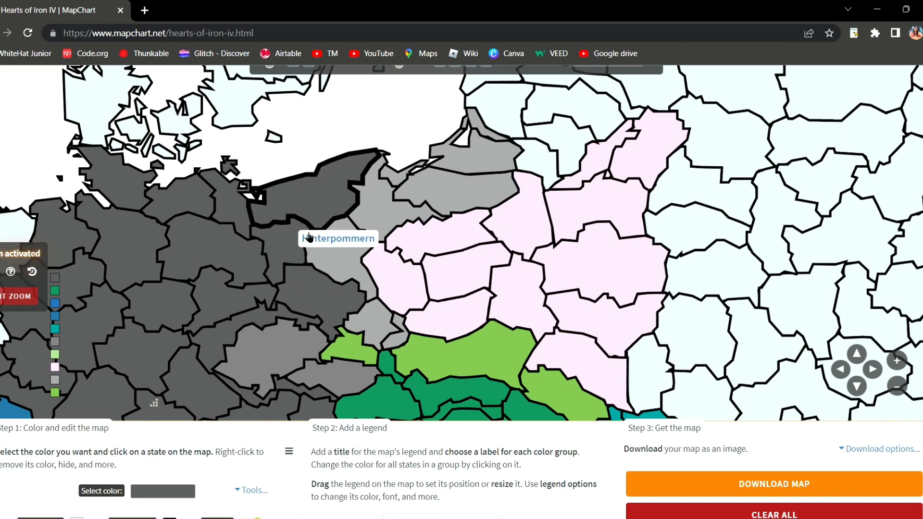
click(358, 281)
click(375, 323)
click(394, 339)
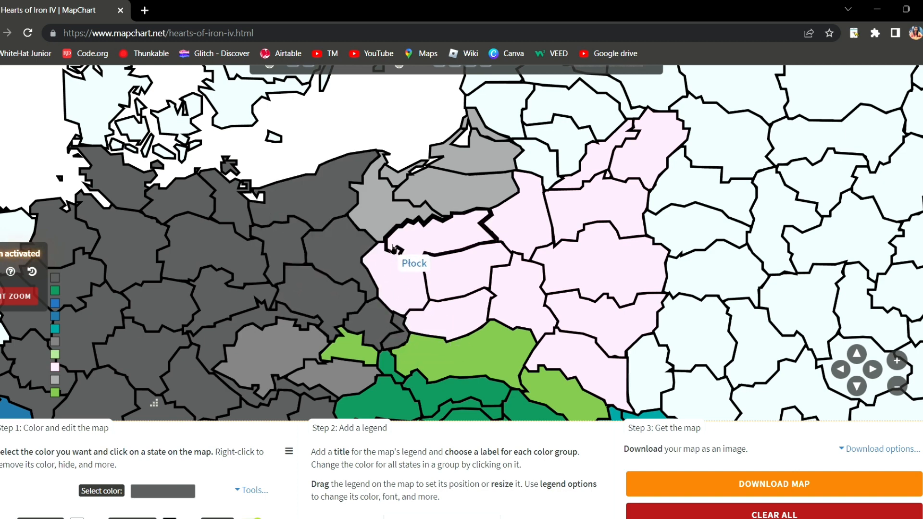
Recolour Königsberg, the state south of it, Danzig and the state east of Hinterpommern in Germany's dark grey.
click(389, 216)
click(397, 184)
click(445, 190)
click(458, 141)
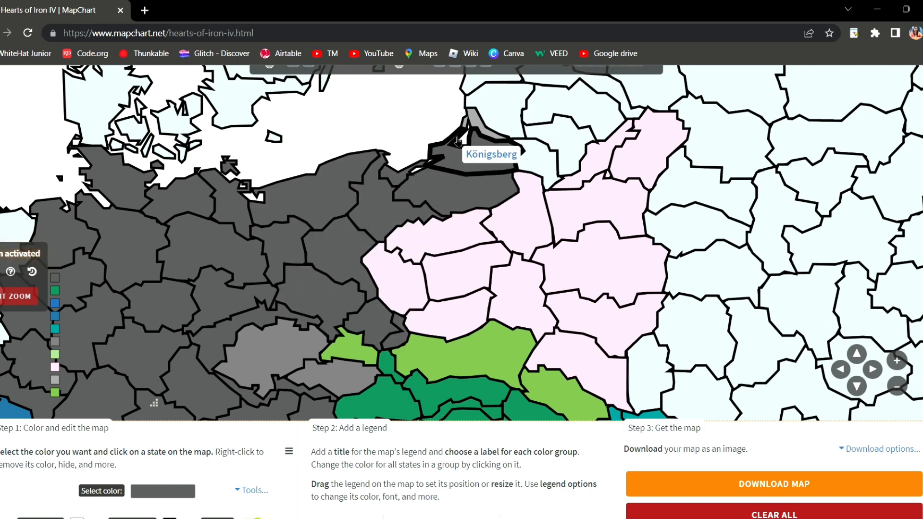
scroll(437, 190, down, 1)
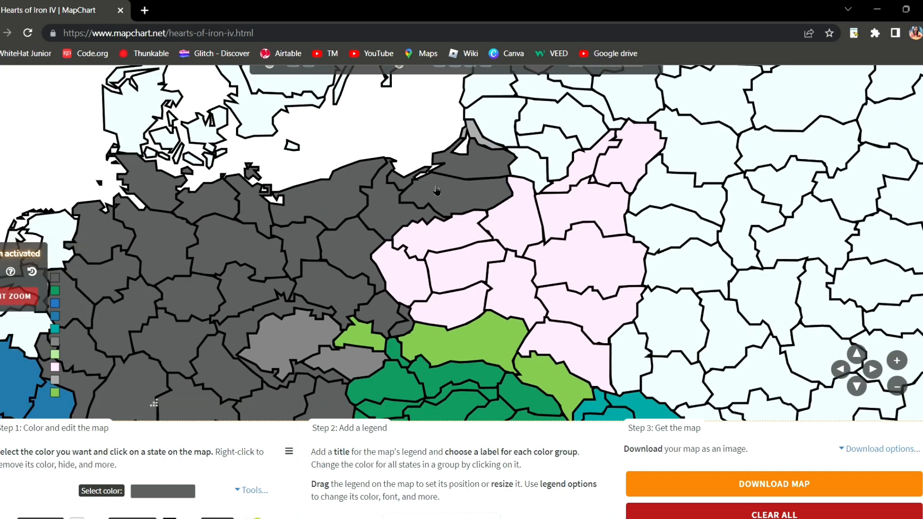
scroll(437, 190, down, 4)
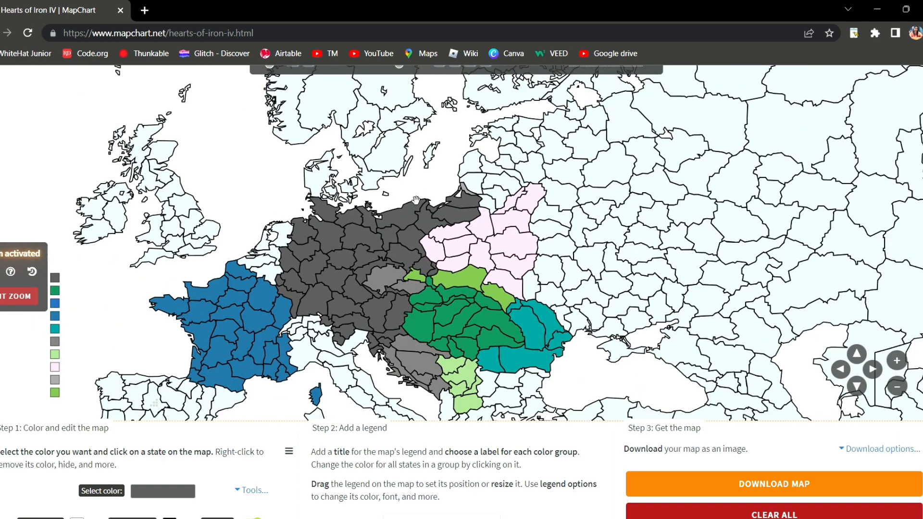
Recolour Southern Indochina in Germany's dark grey.
drag(416, 200, 457, 136)
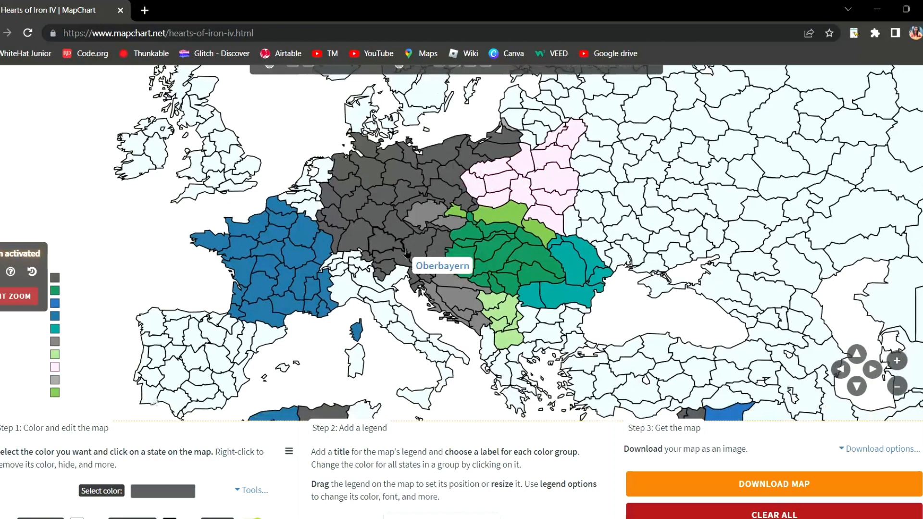
scroll(406, 253, down, 5)
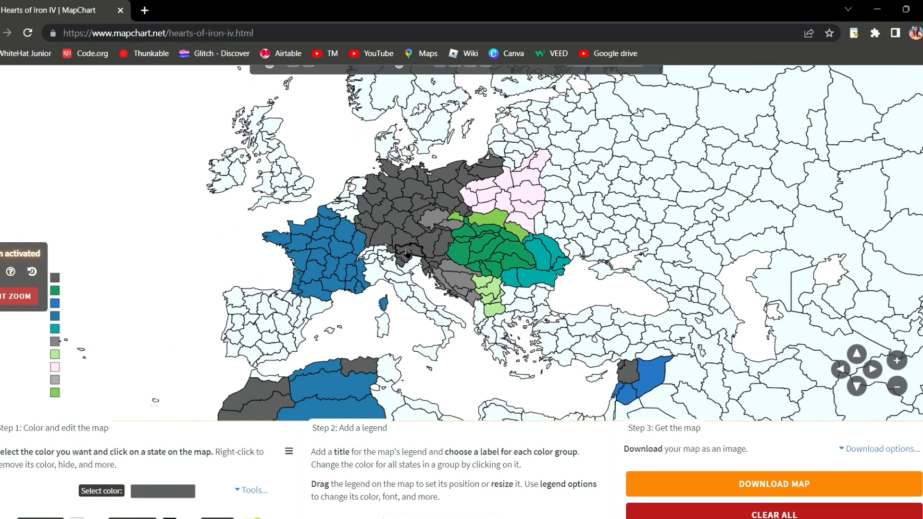
scroll(406, 253, down, 3)
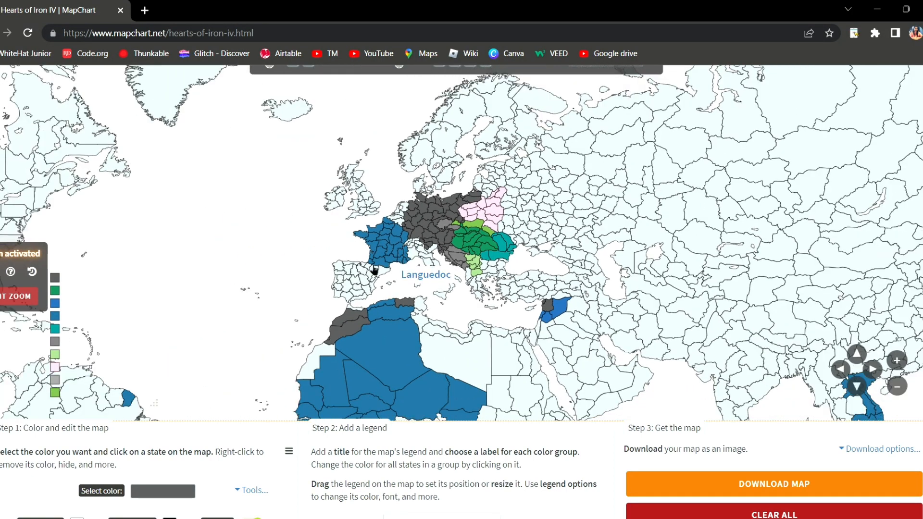
drag(297, 269, 296, 220)
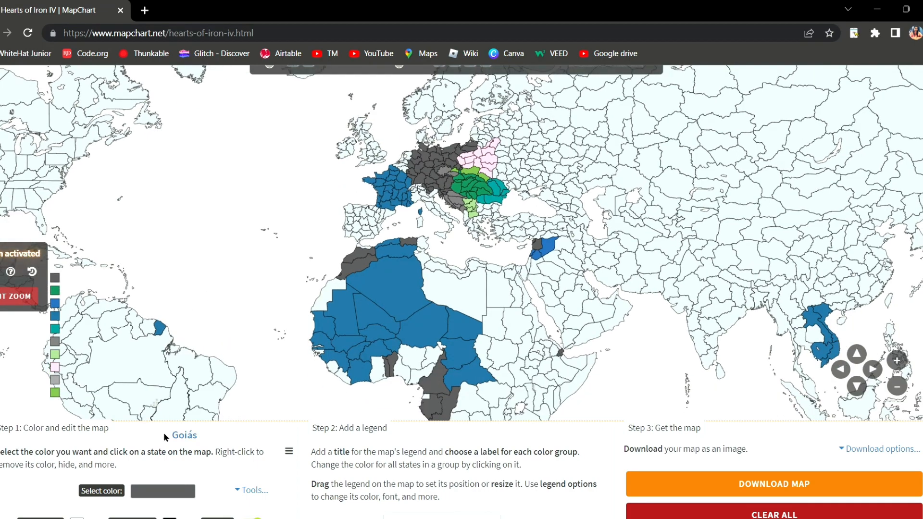
drag(265, 258, 91, 147)
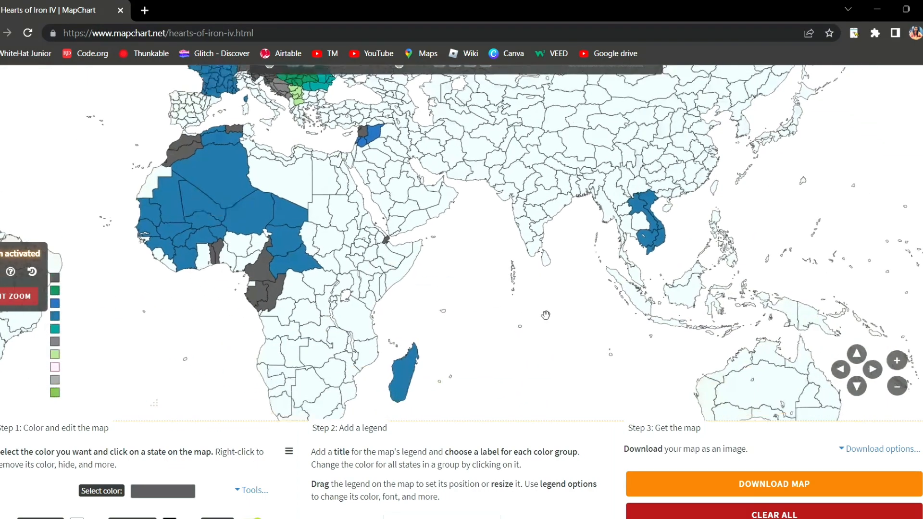
scroll(672, 294, up, 3)
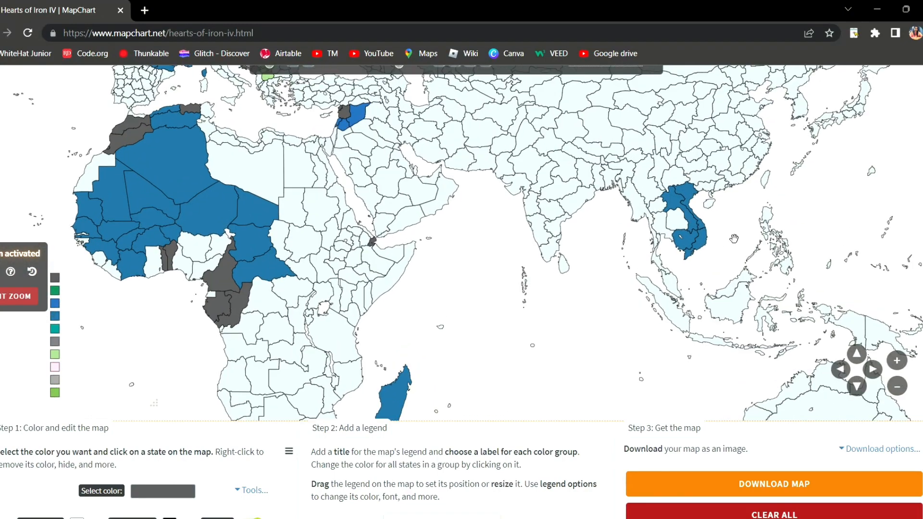
drag(721, 236, 391, 178)
scroll(447, 151, up, 5)
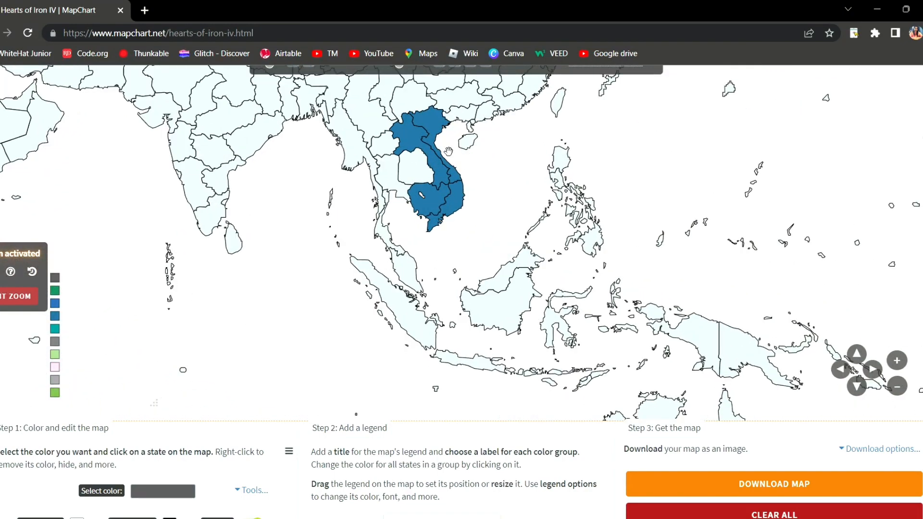
scroll(462, 207, up, 2)
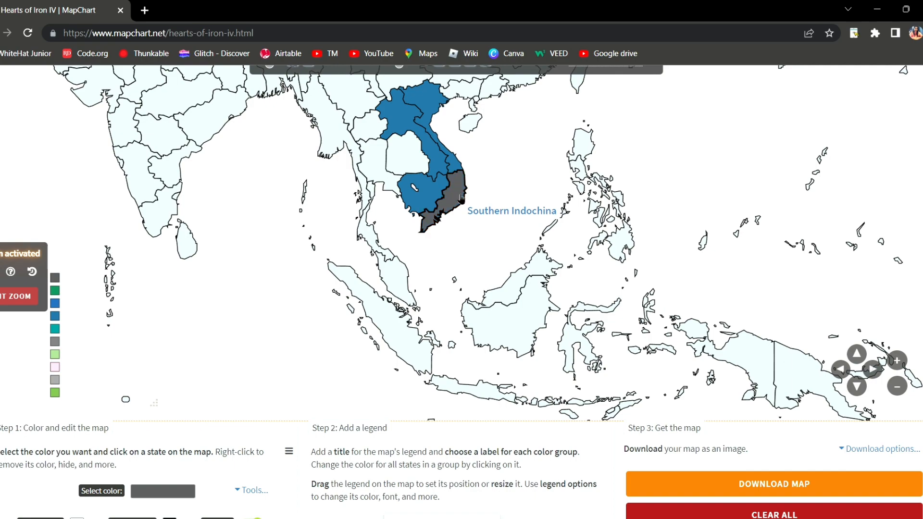
drag(467, 246, 439, 315)
scroll(456, 229, up, 2)
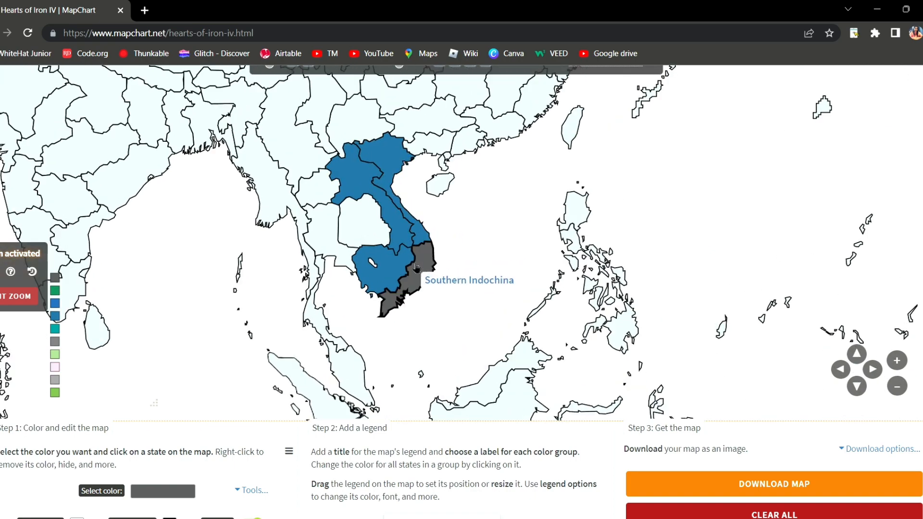
scroll(417, 268, up, 4)
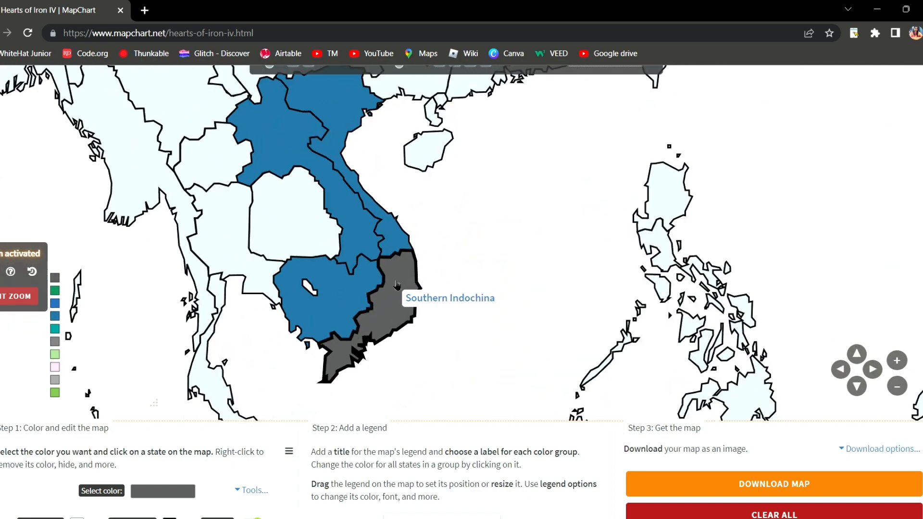
scroll(397, 285, down, 12)
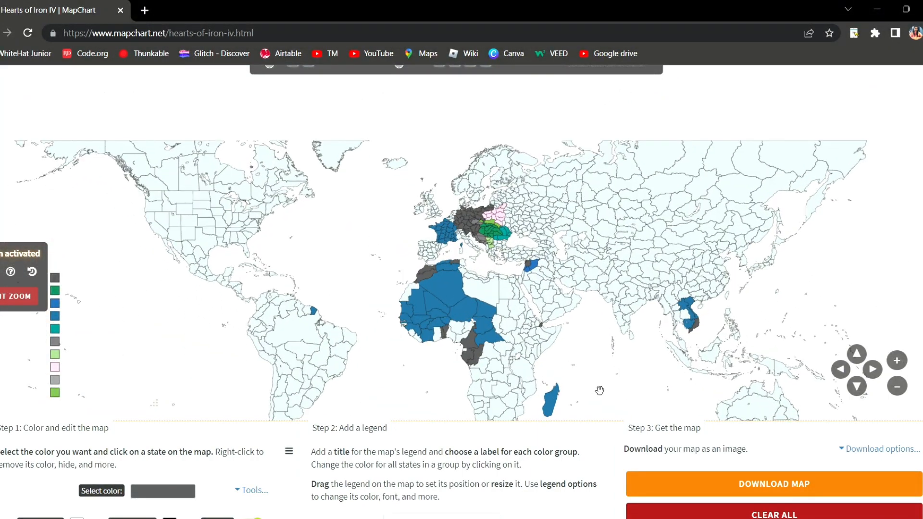
scroll(600, 391, up, 3)
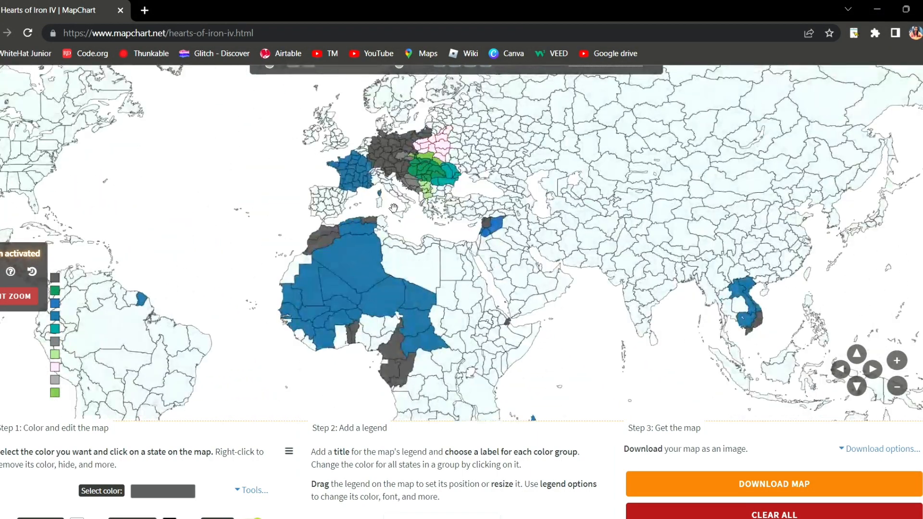
scroll(393, 207, up, 2)
scroll(408, 218, up, 3)
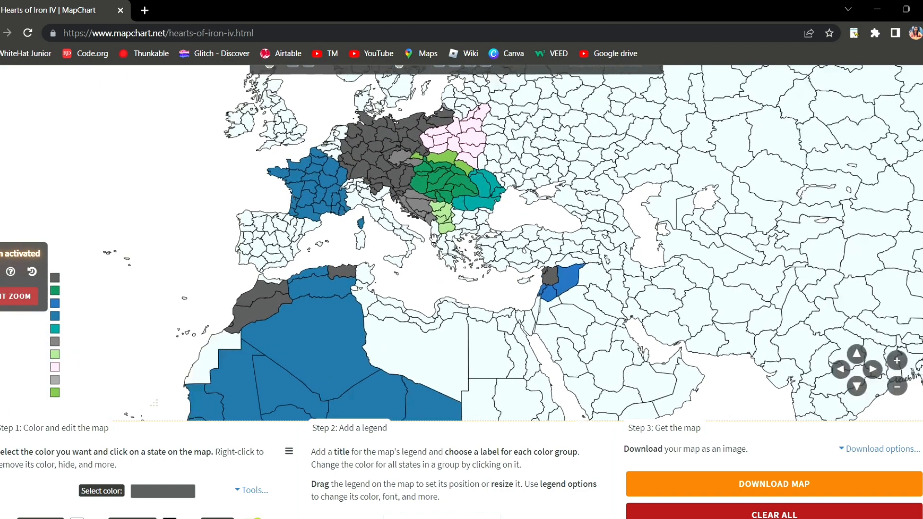